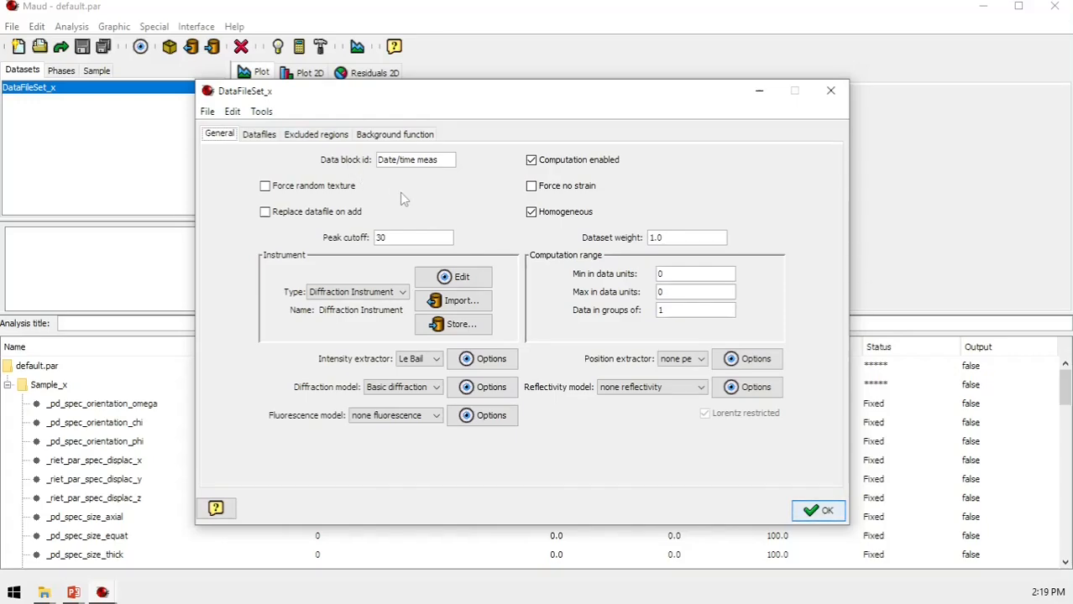
# Open the dataset's diffraction instrument for editing and name it Rigaku UltimaIV
pyautogui.click(453, 280)
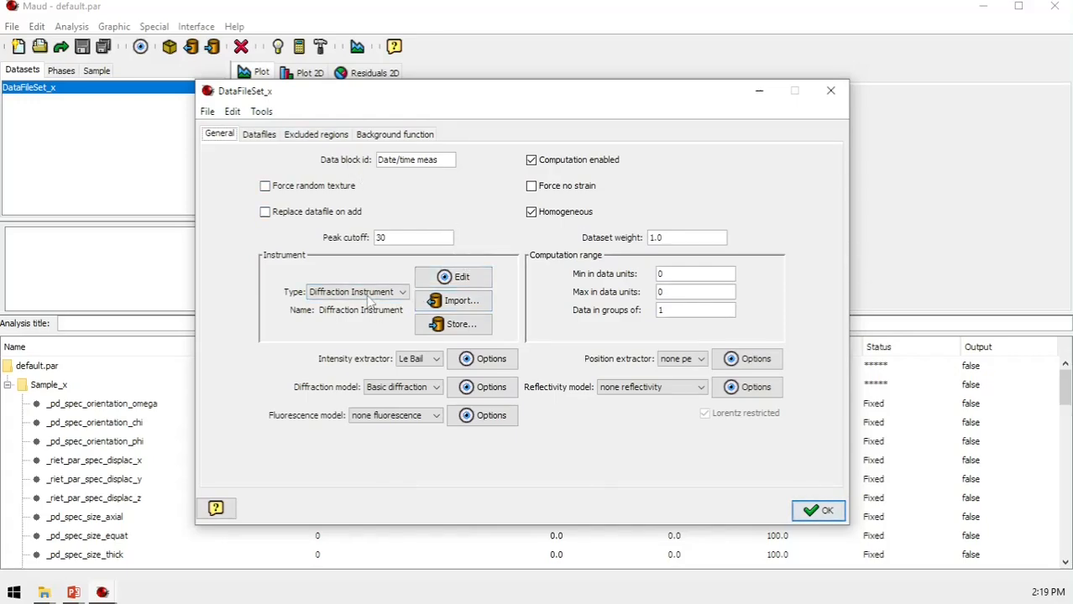
pyautogui.click(445, 282)
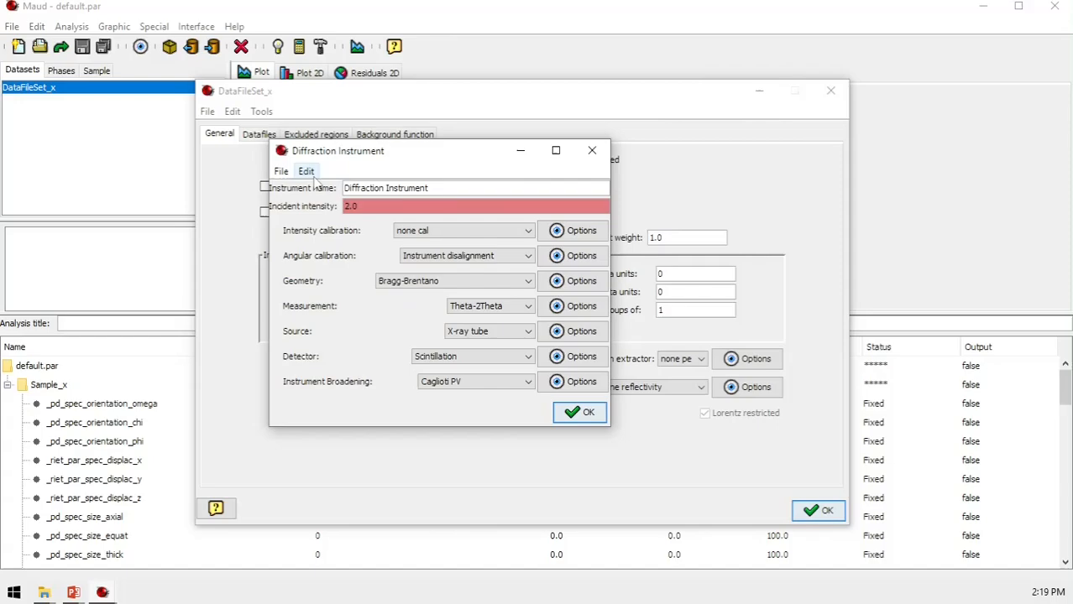
pyautogui.moveTo(432, 189); pyautogui.dragTo(325, 186)
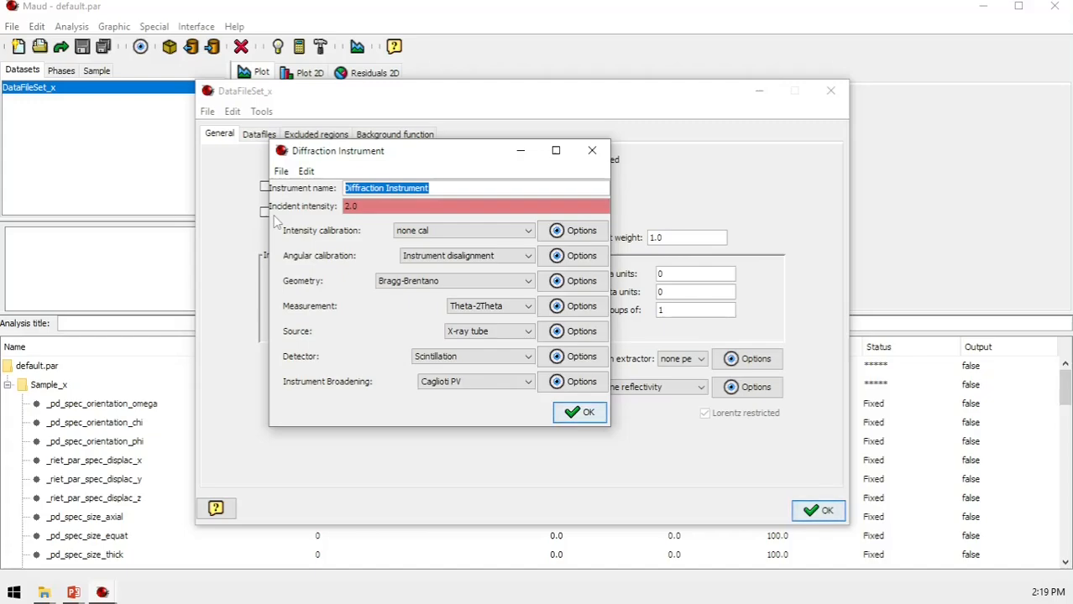
pyautogui.write('Riga')
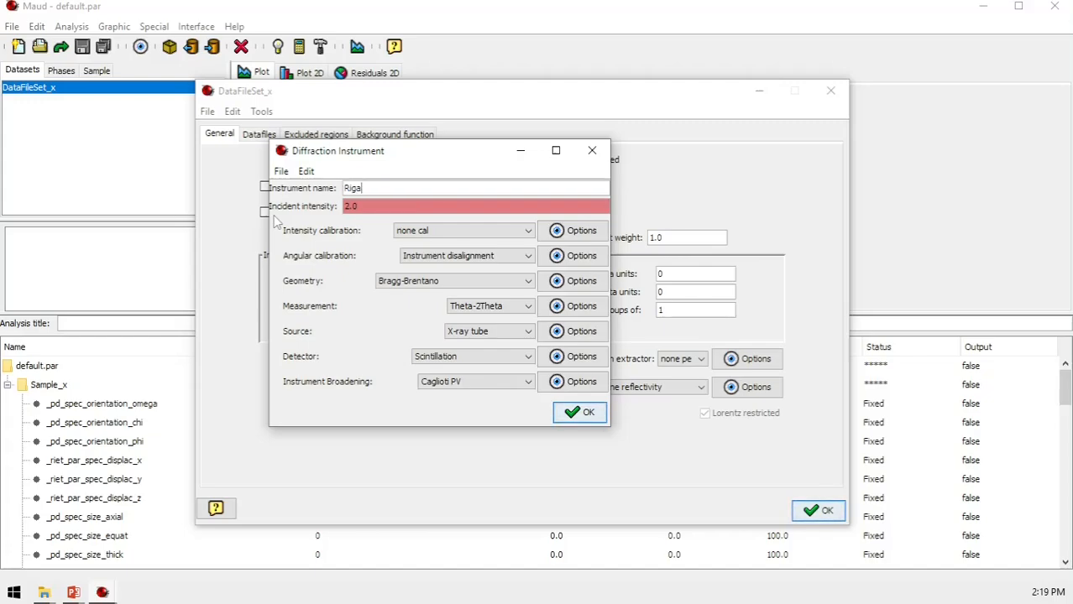
pyautogui.write('ku UltimaIV')
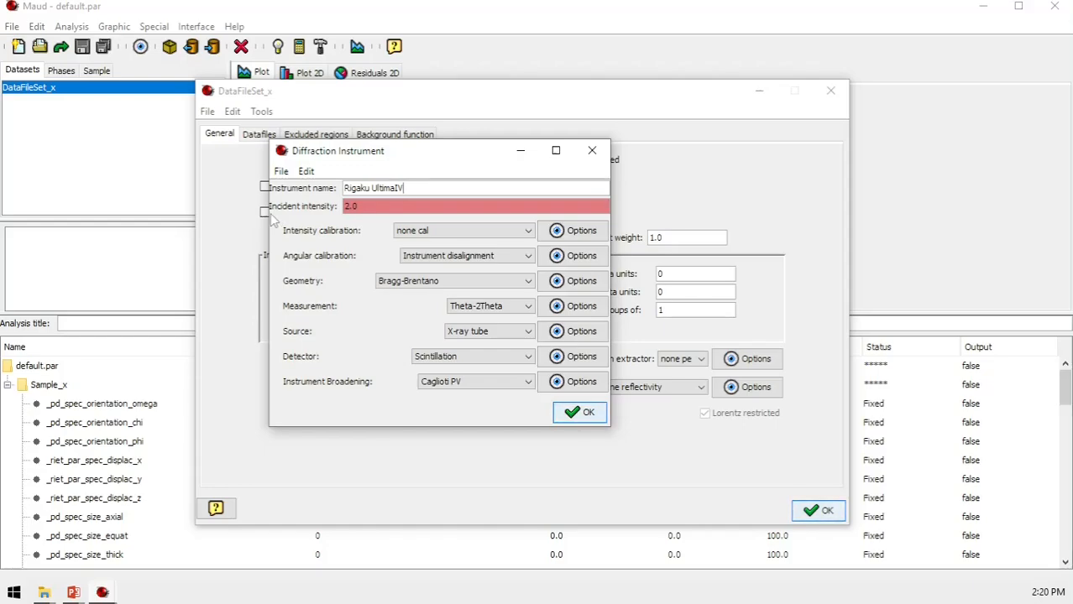
# Check the instrument disalignment calibration parameters, and keep Bragg-Brentano as the geometry with Theta-2Theta as the measurement
pyautogui.click(554, 259)
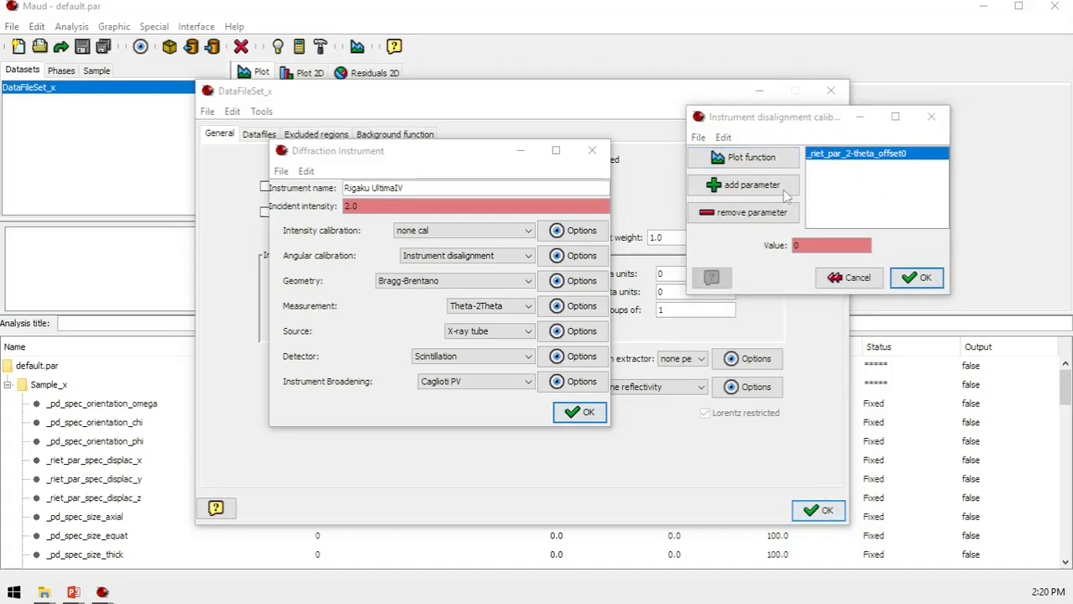
pyautogui.click(937, 124)
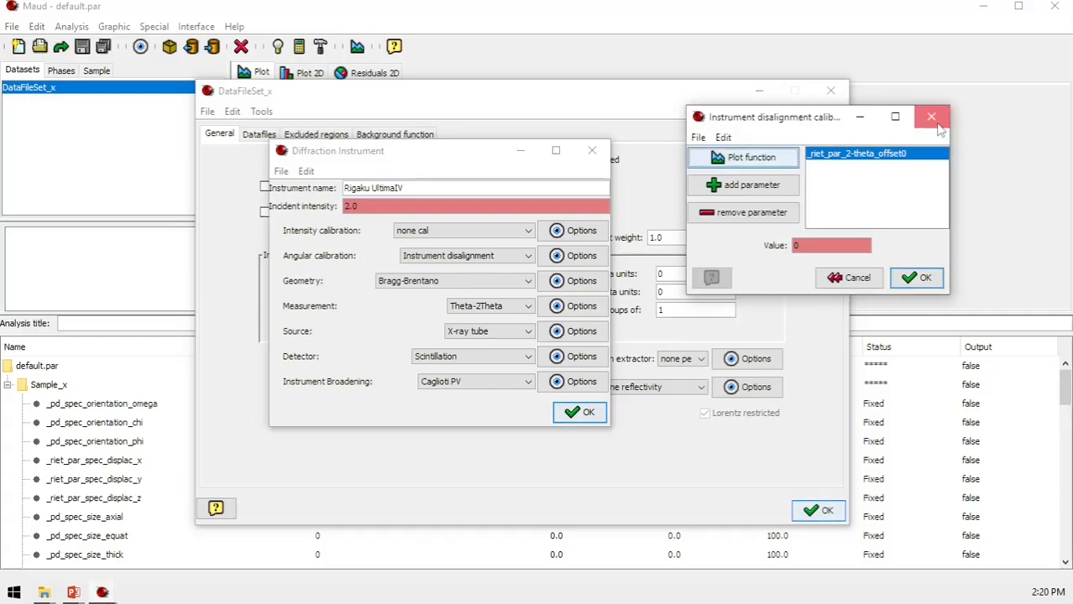
pyautogui.click(496, 282)
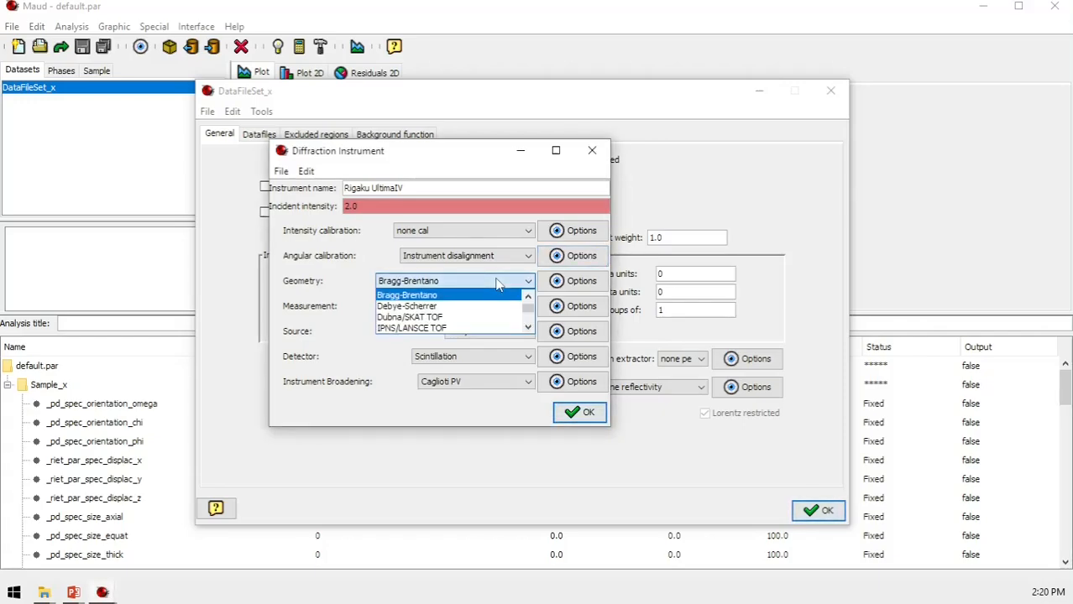
pyautogui.click(496, 283)
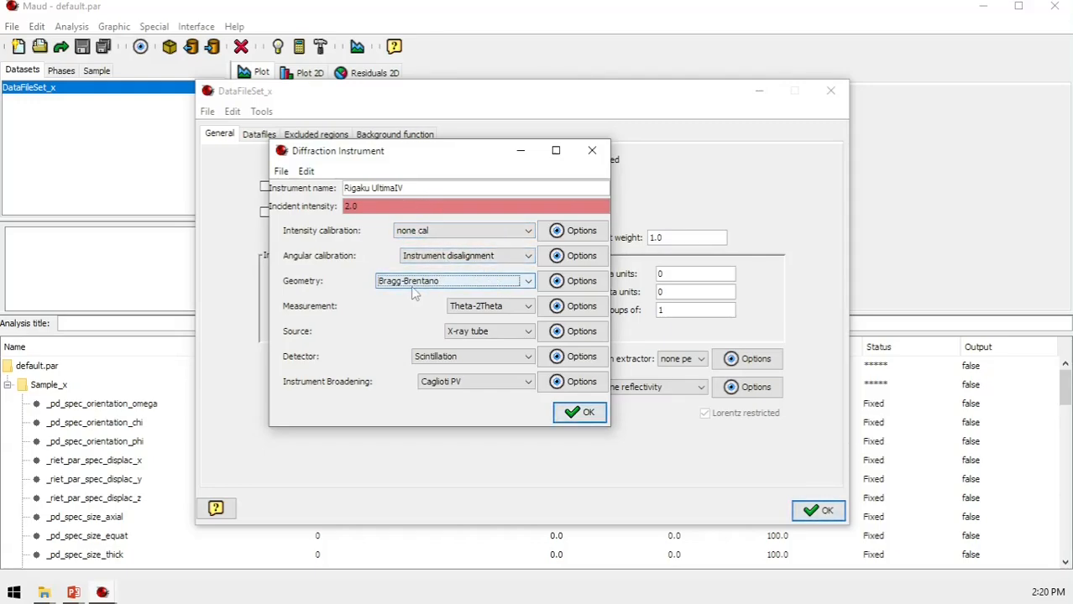
pyautogui.click(523, 314)
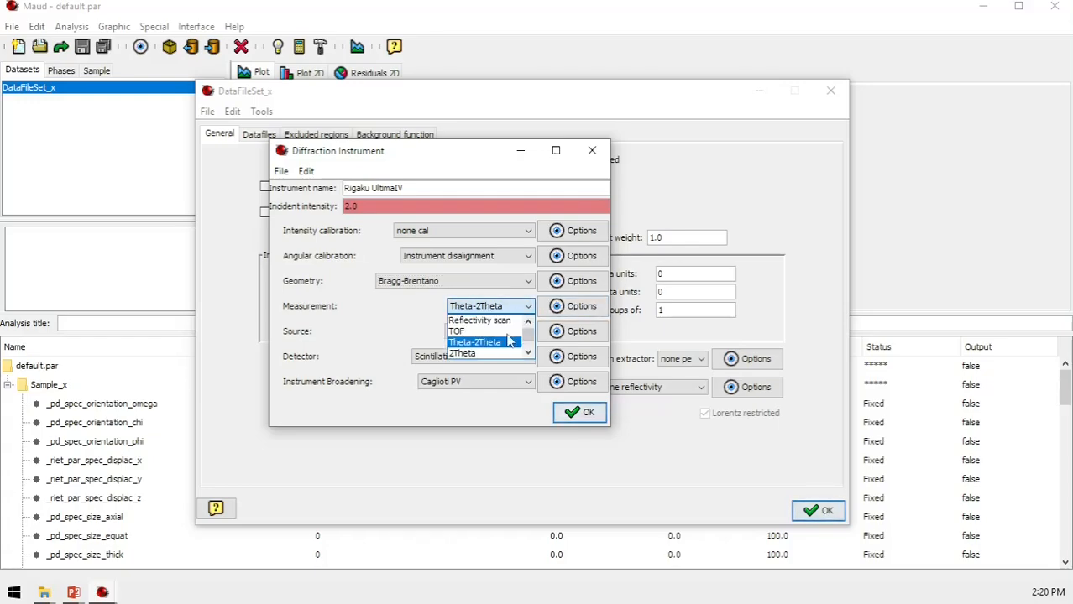
pyautogui.scroll(-1, 511, 340)
pyautogui.scroll(1, 509, 340)
pyautogui.click(493, 344)
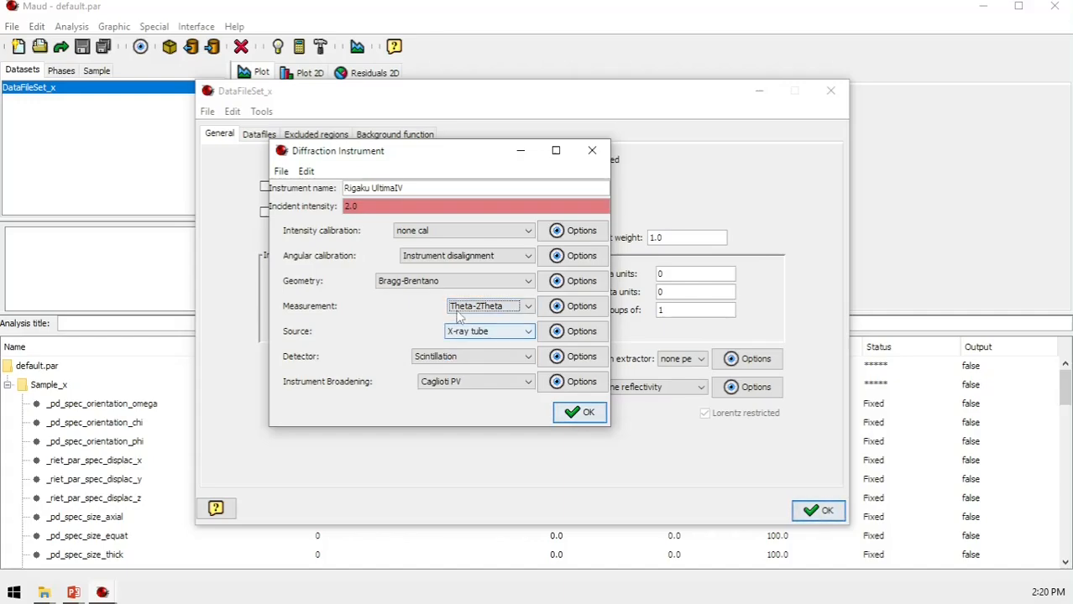
# Set the instrument's source to X-ray and open its radiation options
pyautogui.click(526, 333)
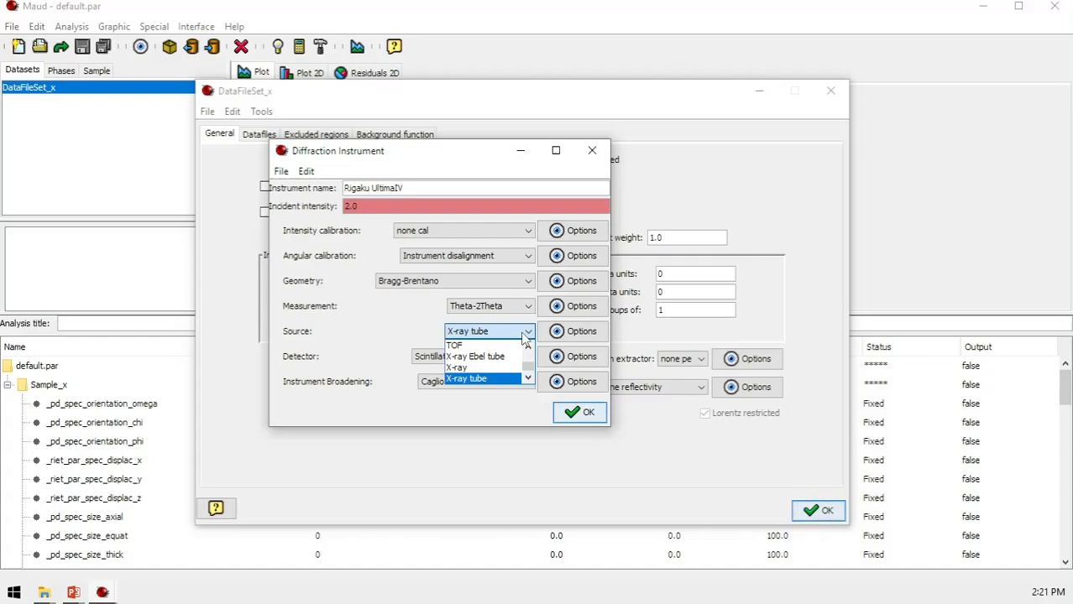
pyautogui.click(527, 333)
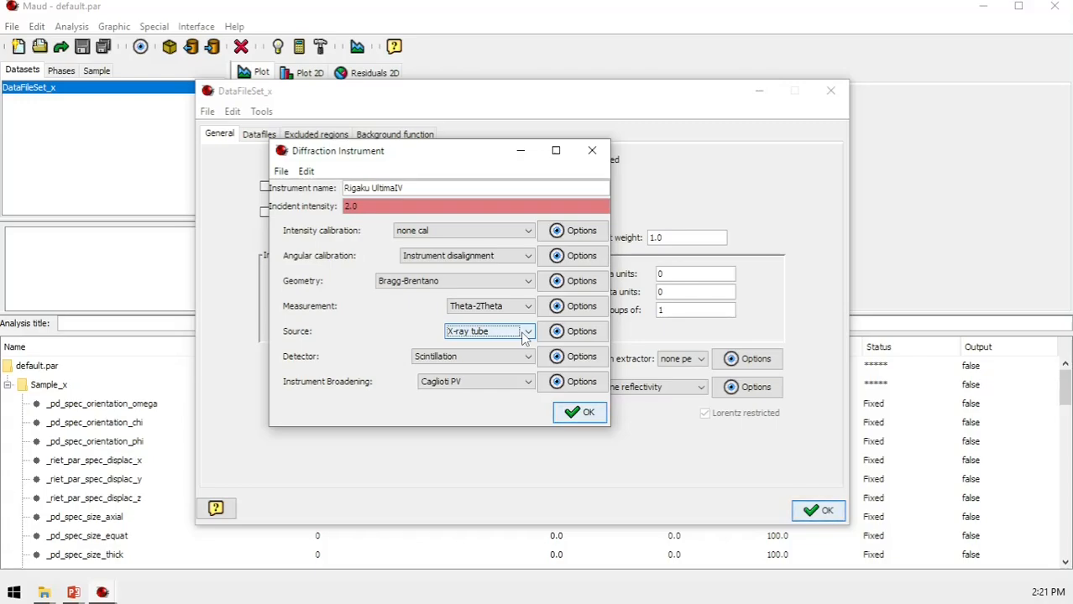
pyautogui.click(525, 334)
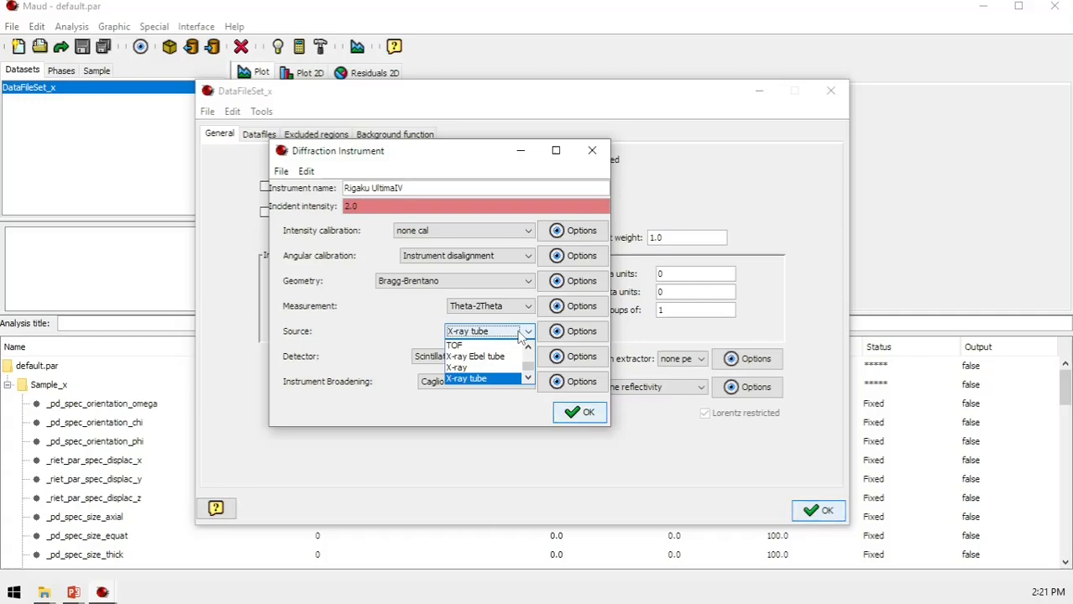
pyautogui.click(496, 372)
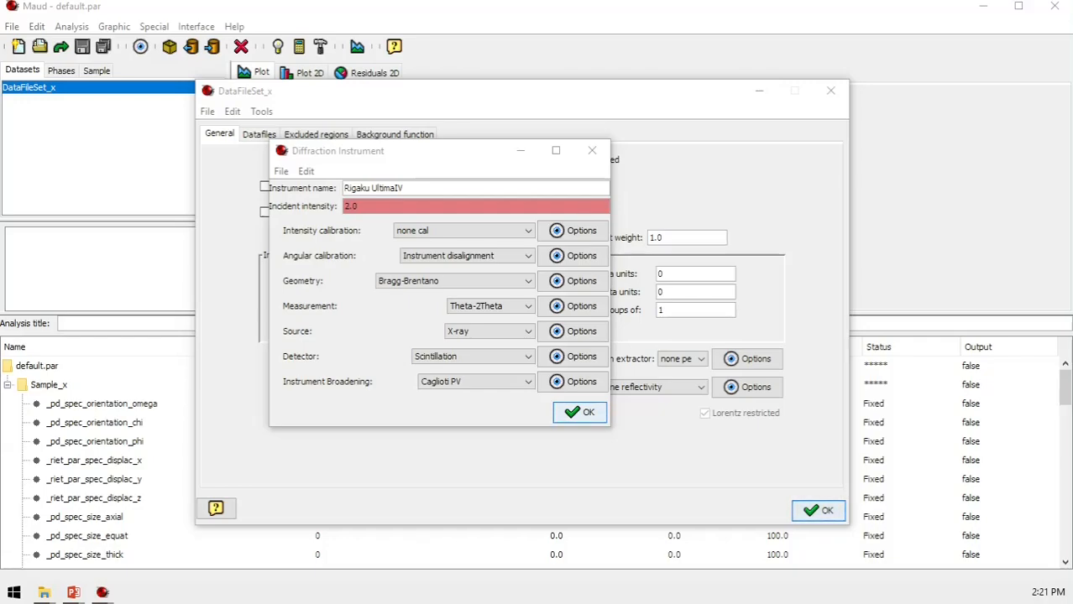
pyautogui.moveTo(1072, 73); pyautogui.dragTo(671, 153)
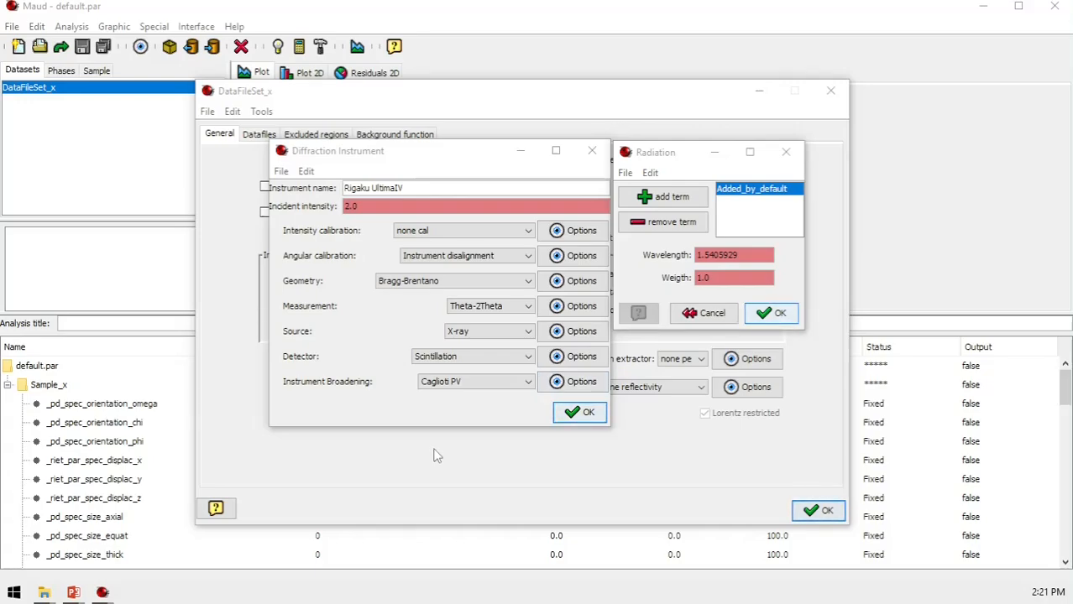
pyautogui.click(775, 223)
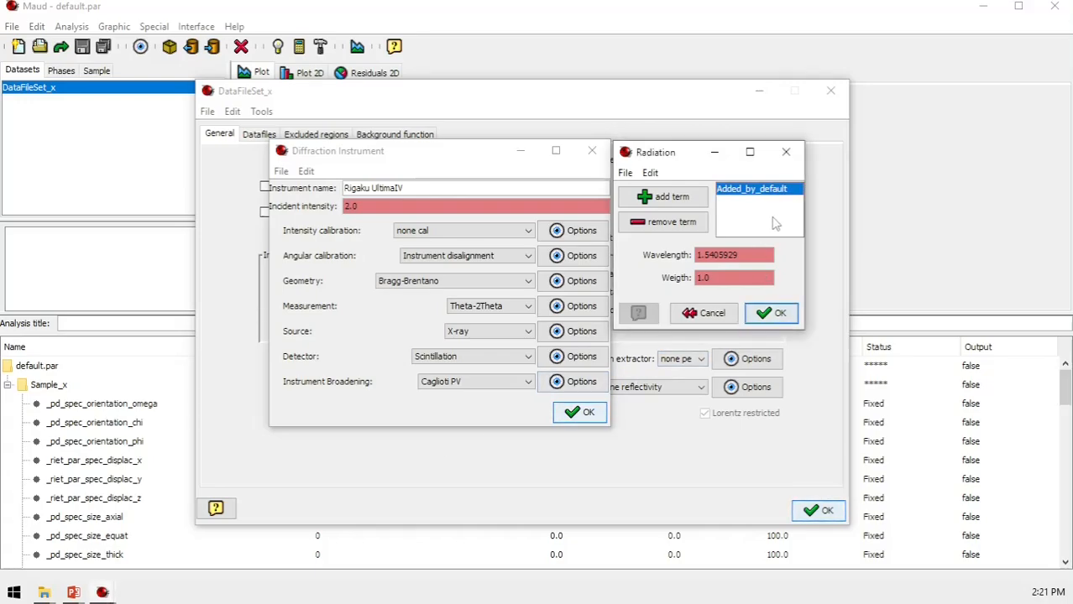
# Switch to the PowerPoint slide show and consult the wavelengths and instrument parameters on the NIST SRM 660 Refinement slide
pyautogui.click(74, 593)
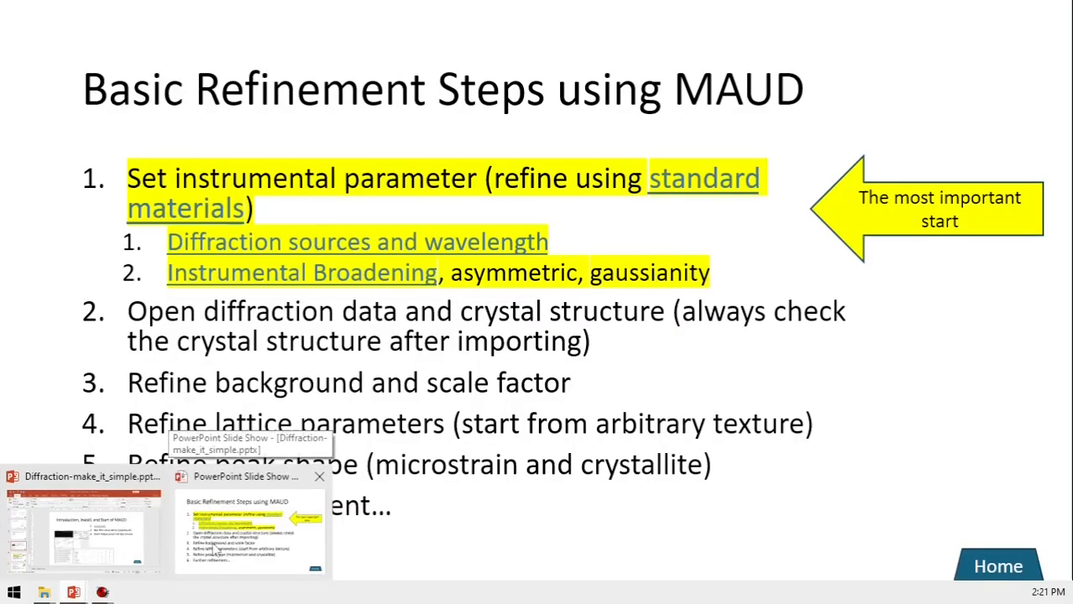
pyautogui.click(218, 548)
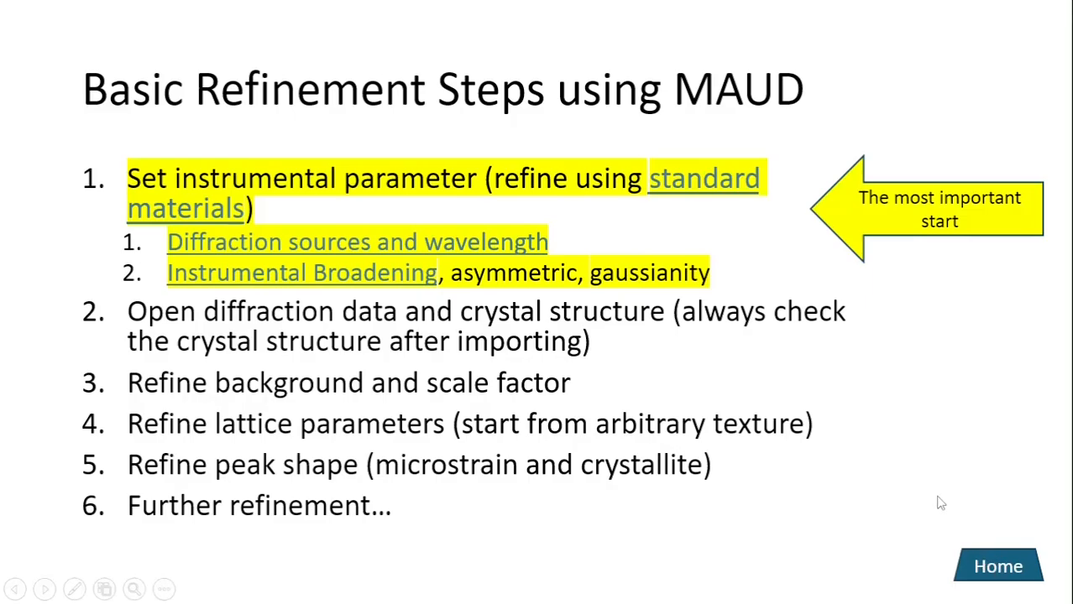
pyautogui.click(947, 458)
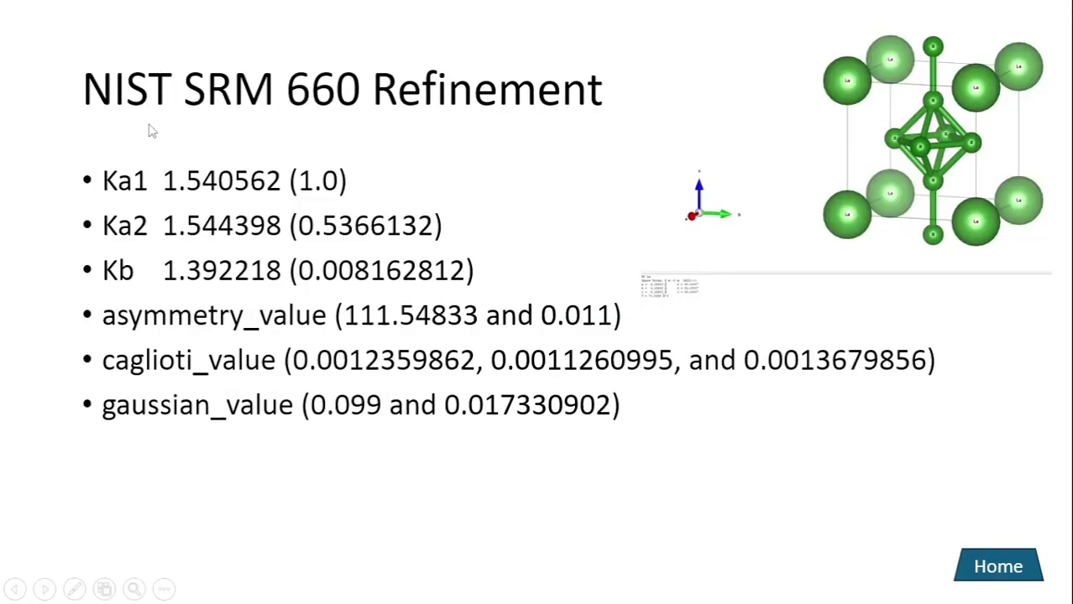
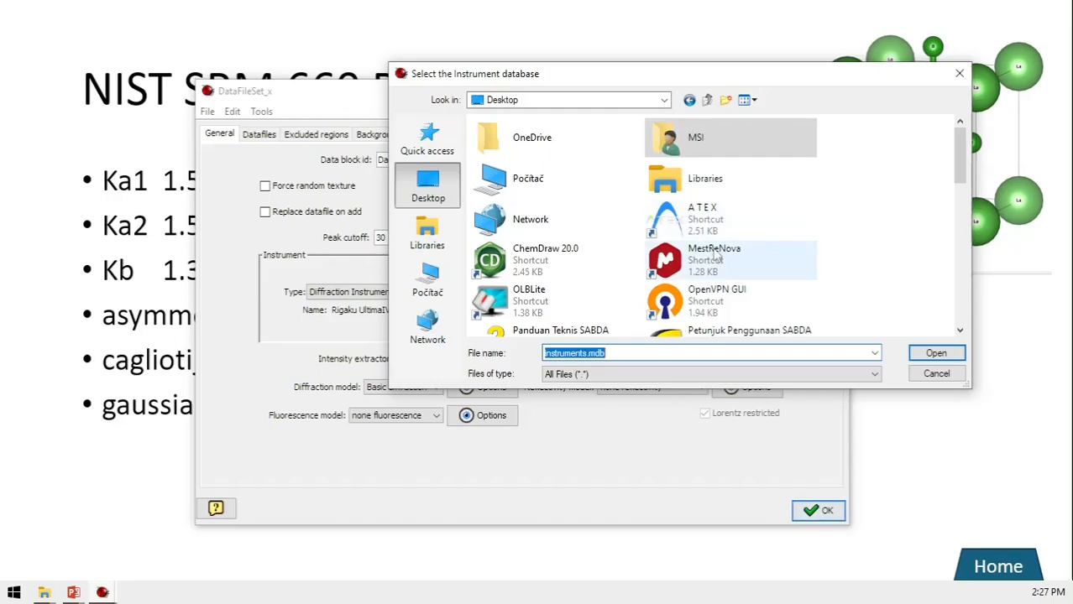
# Store the instrument in a database file named instruments-2501.mdb in the MAUD-tutorial-NaCl folder on the Desktop
pyautogui.scroll(-10, 671, 243)
pyautogui.scroll(-1, 739, 267)
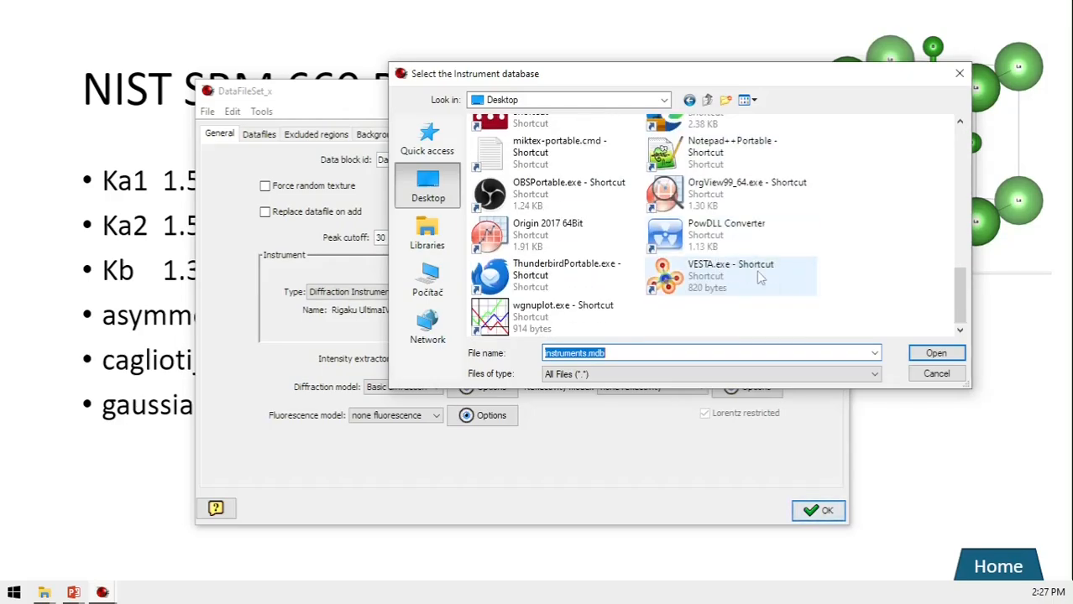
pyautogui.scroll(10, 756, 269)
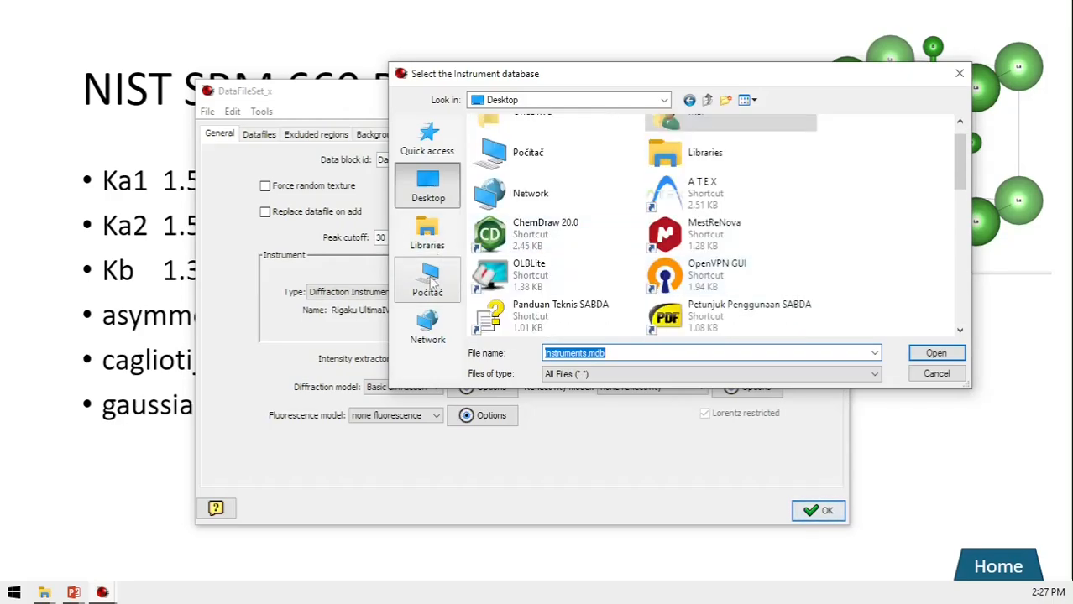
pyautogui.scroll(-5, 617, 240)
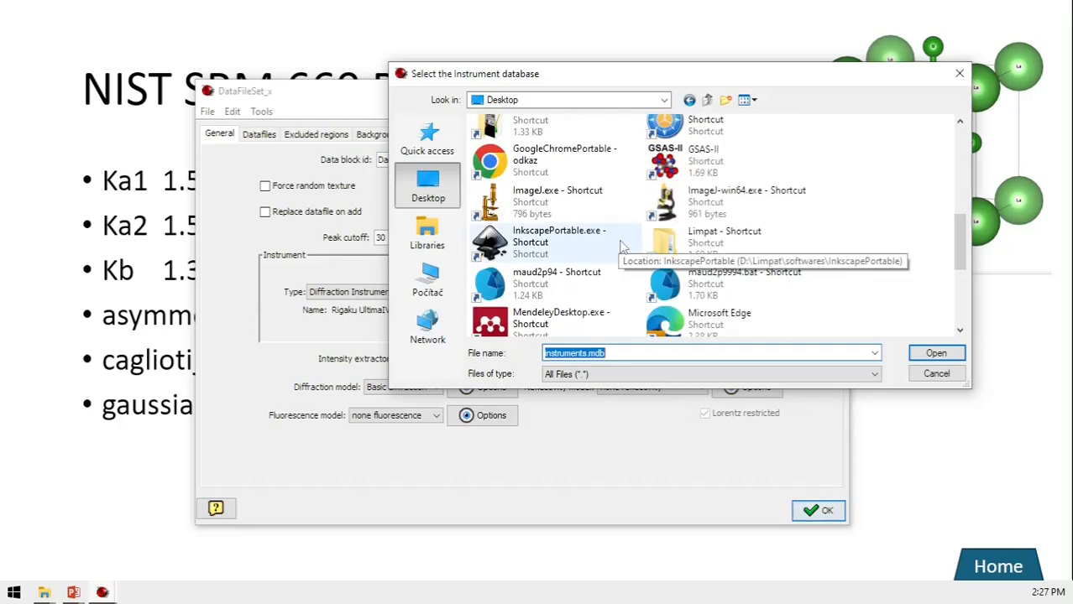
pyautogui.scroll(5, 619, 243)
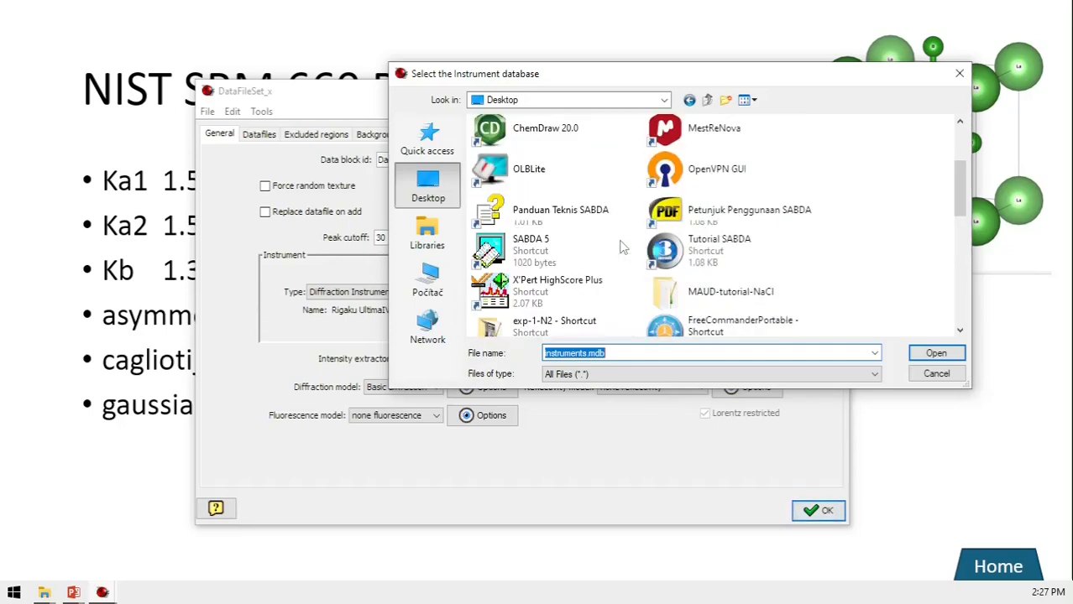
pyautogui.doubleClick(753, 289)
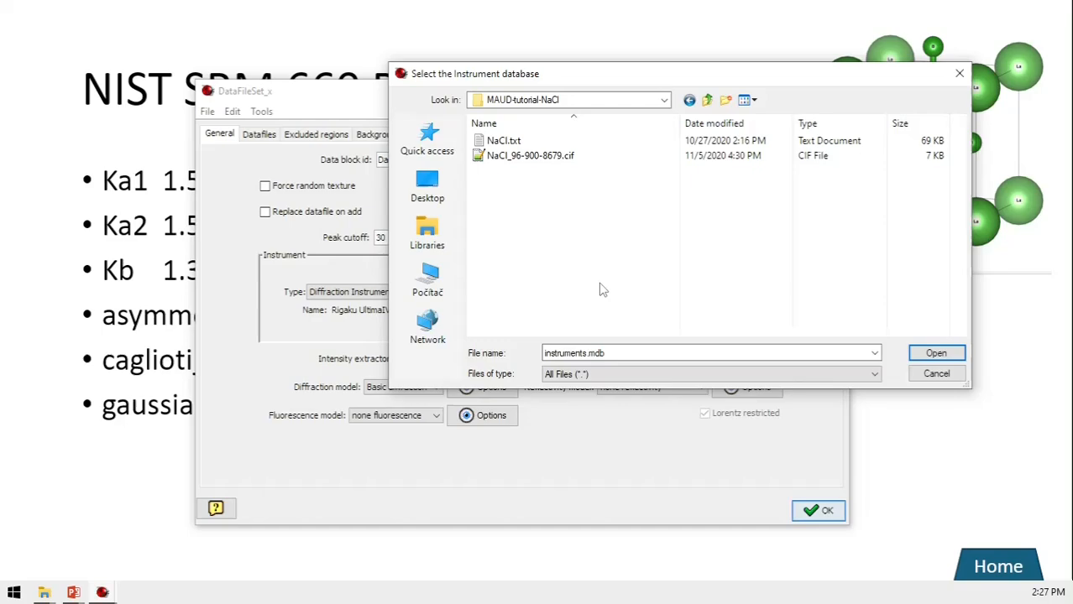
pyautogui.doubleClick(635, 353)
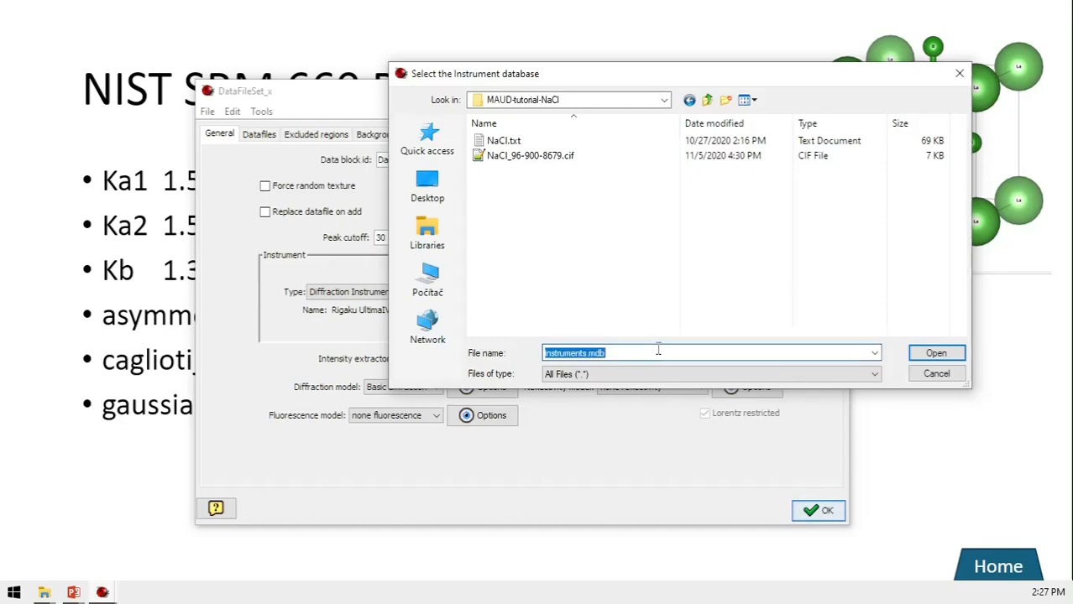
pyautogui.click(659, 352)
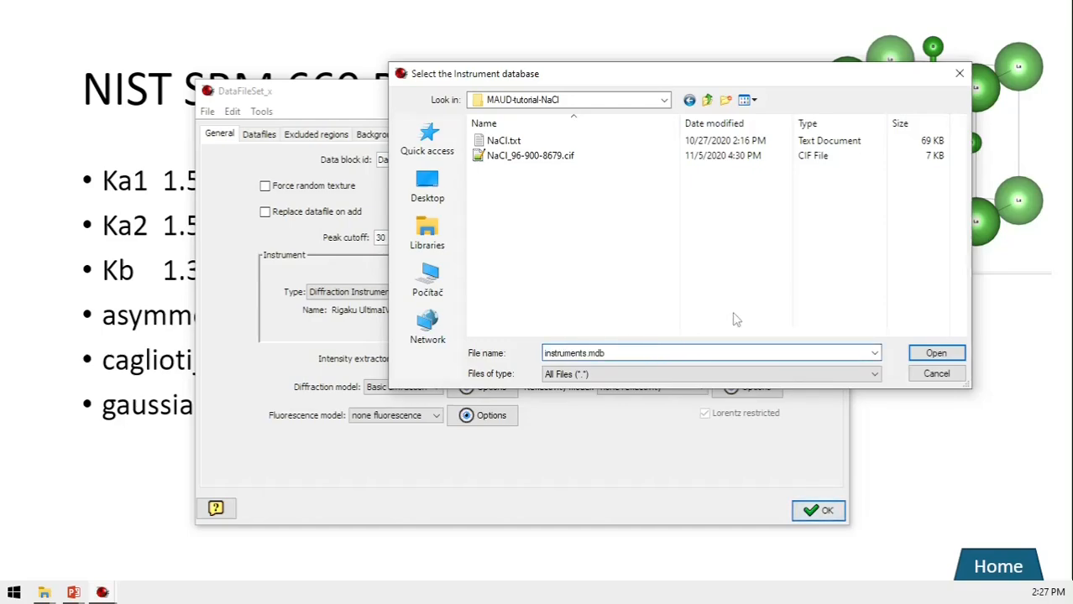
pyautogui.click(587, 353)
pyautogui.write('-2501')
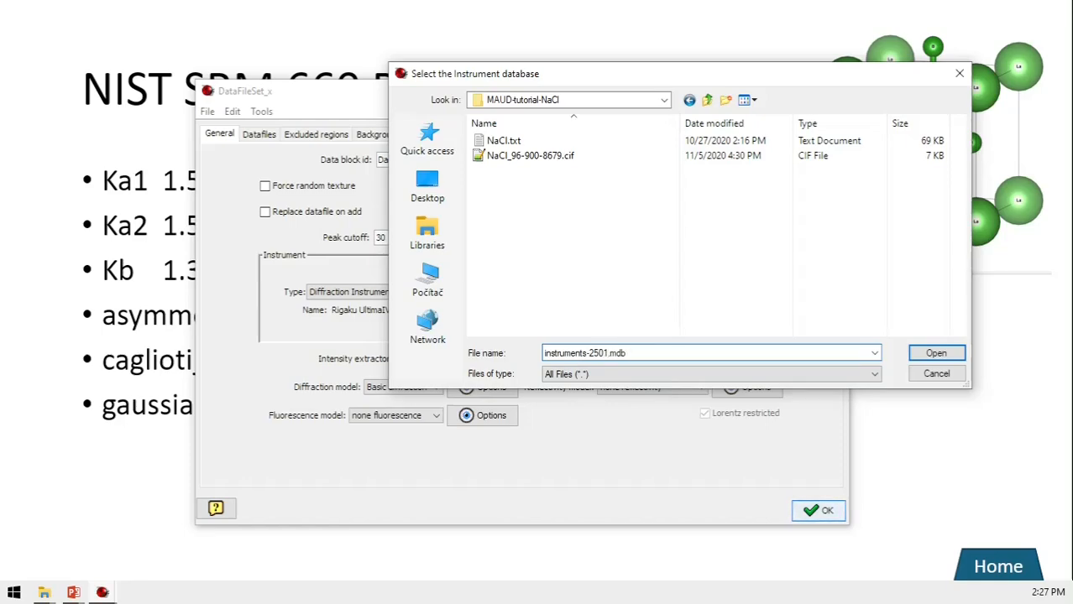
pyautogui.click(924, 356)
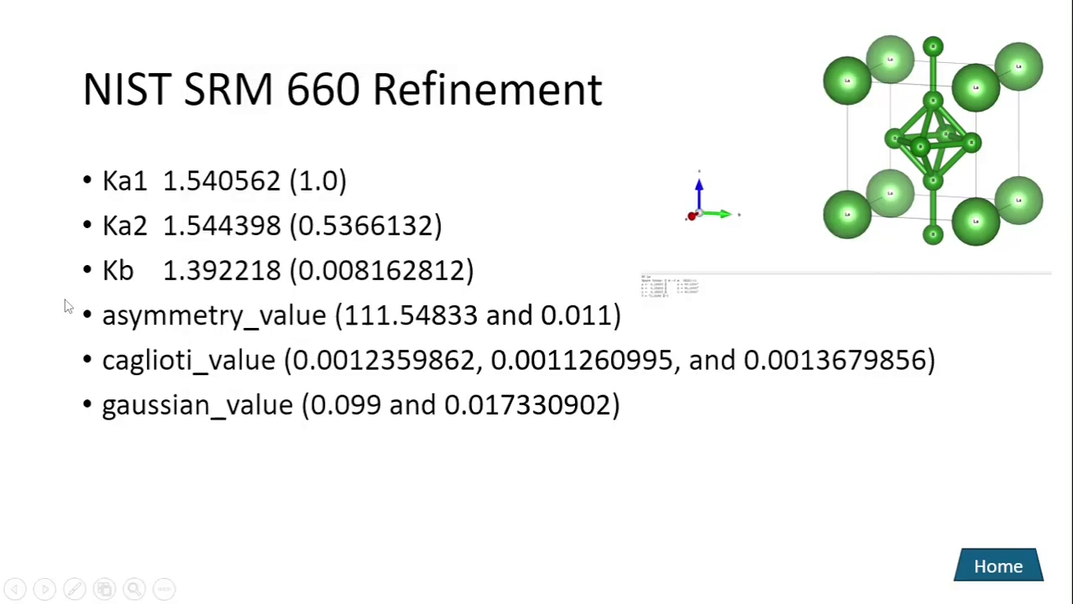
# Return the slide show to Basic Refinement Steps using MAUD, and open NaCl.txt from the MAUD-tutorial-NaCl folder in File Explorer
pyautogui.click(67, 306)
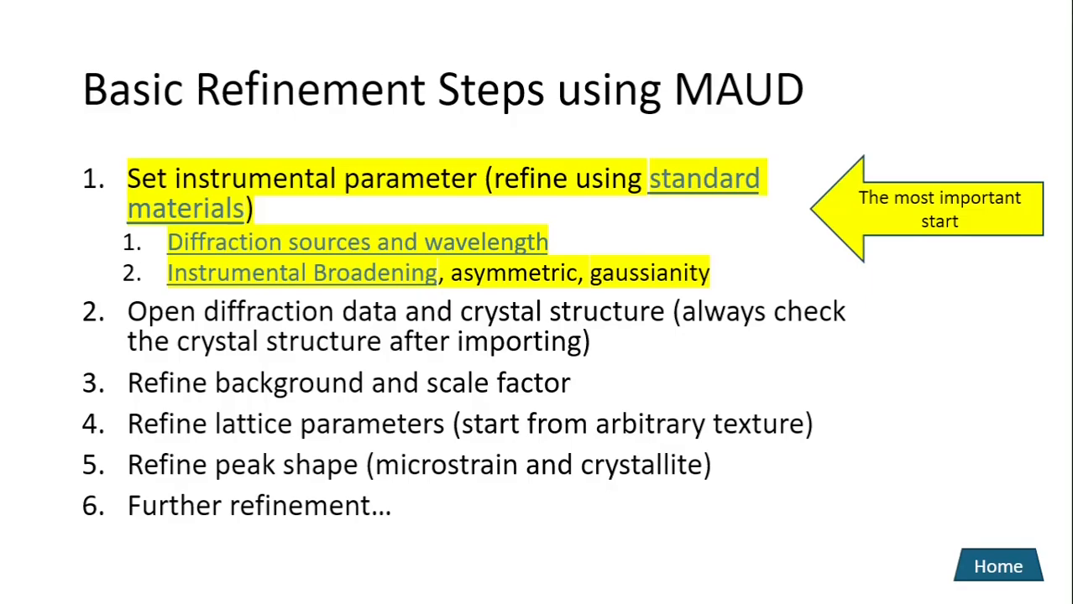
pyautogui.hotkey('alt', 'Tab')
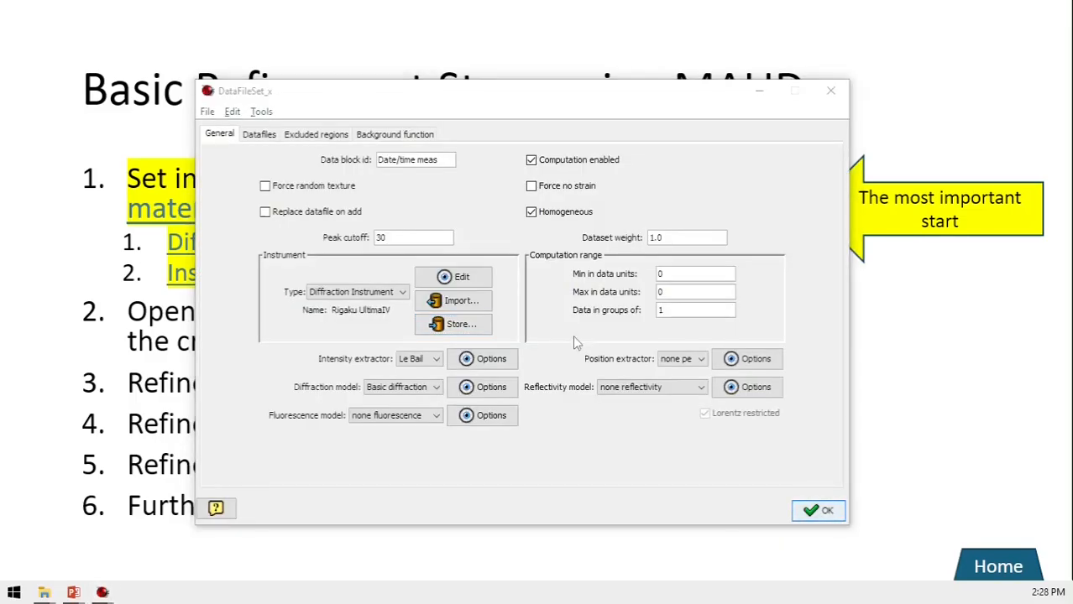
pyautogui.hotkey('alt', 'Tab')
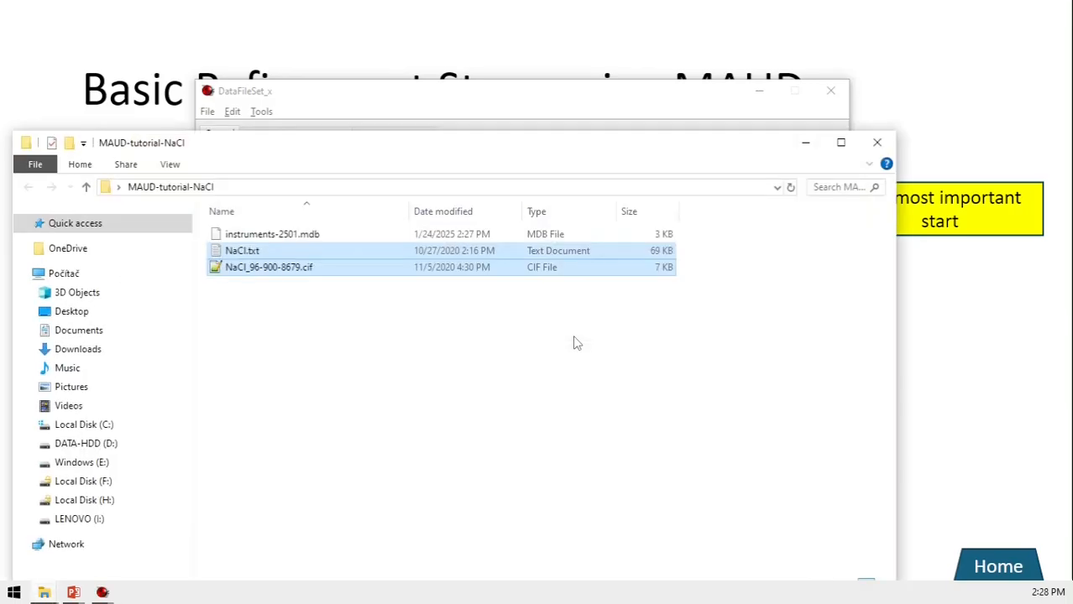
pyautogui.click(501, 338)
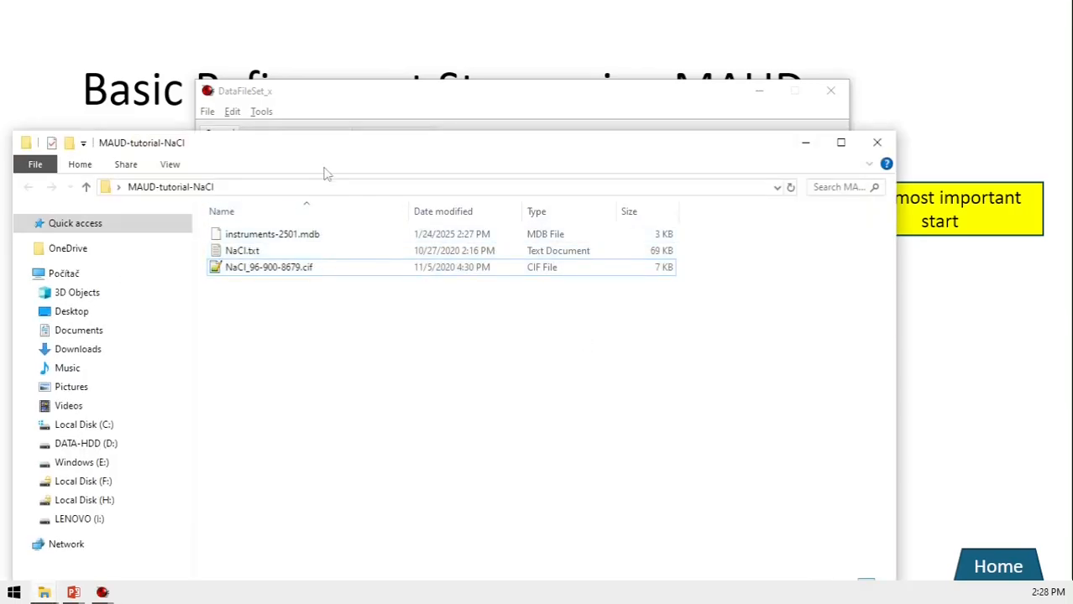
pyautogui.doubleClick(285, 254)
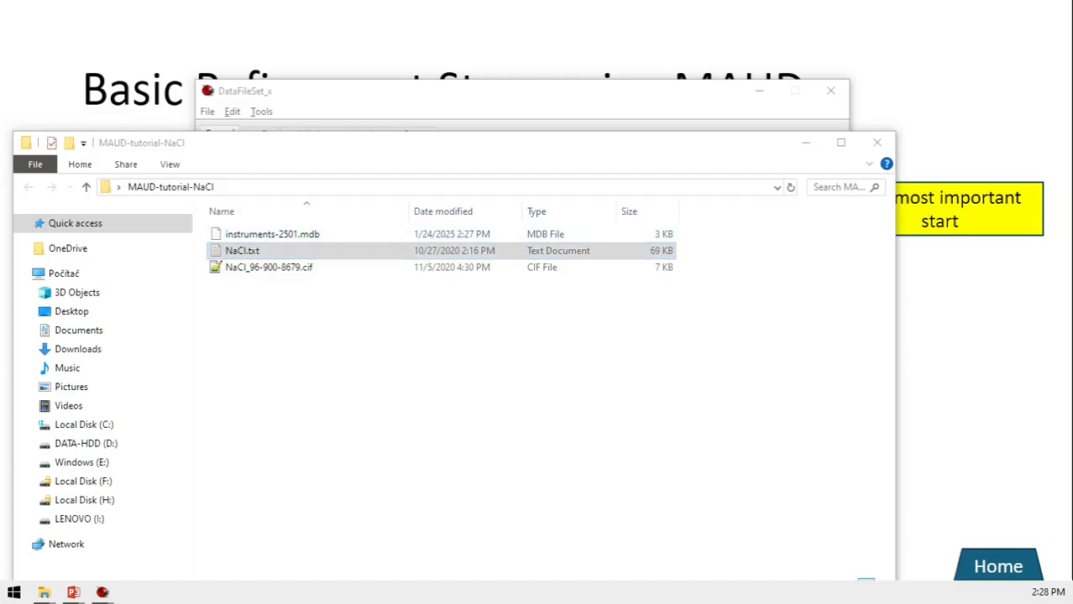
# Examine the comma-separated angle and intensity columns in NaCl.txt, and close the file
pyautogui.moveTo(1072, 98); pyautogui.dragTo(666, 134)
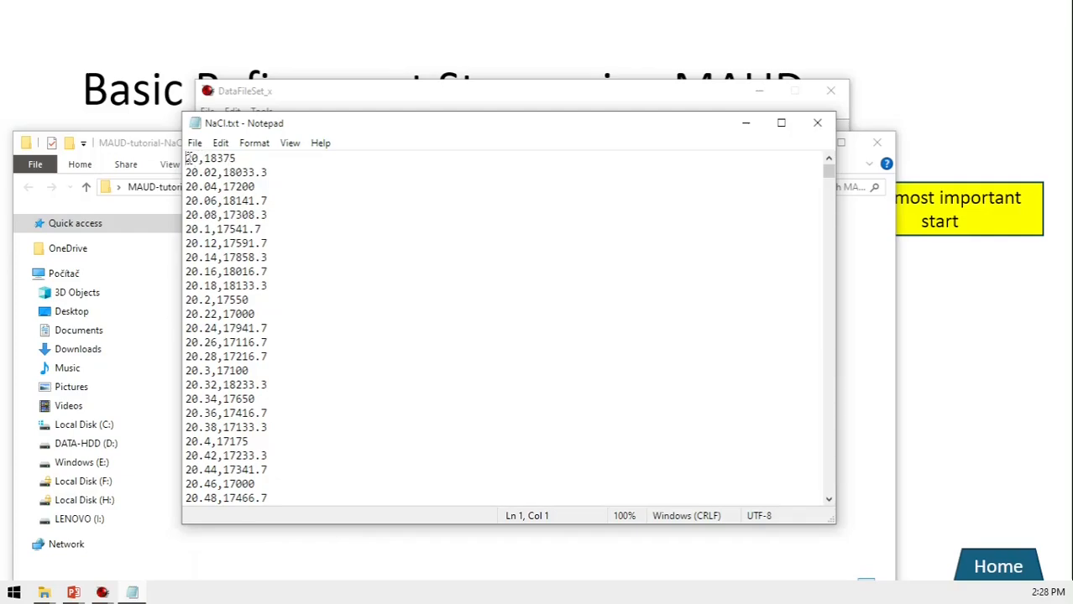
pyautogui.moveTo(187, 158); pyautogui.dragTo(278, 260)
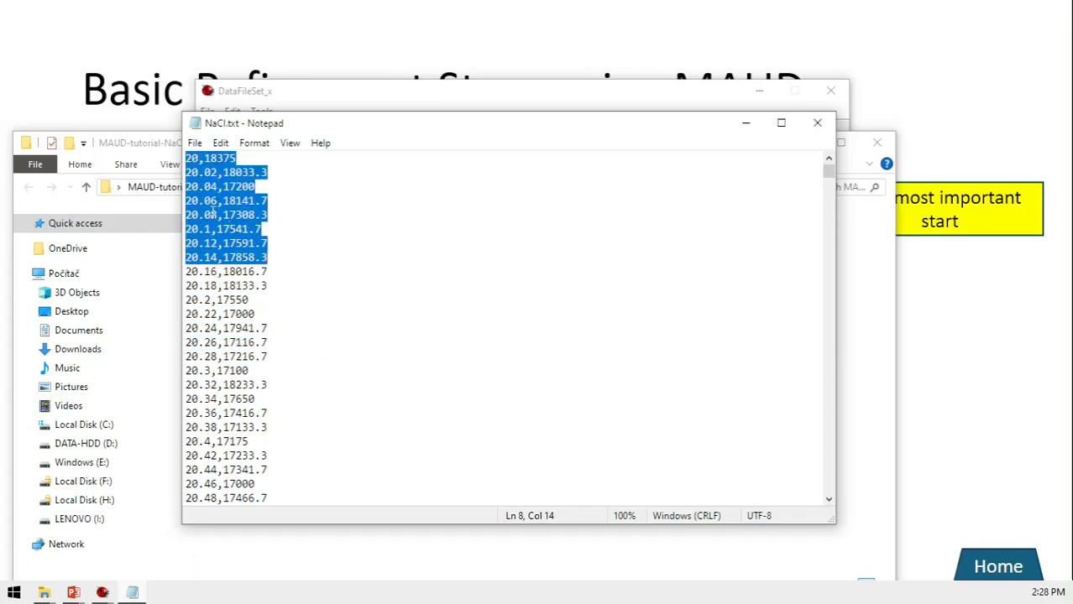
pyautogui.click(216, 158)
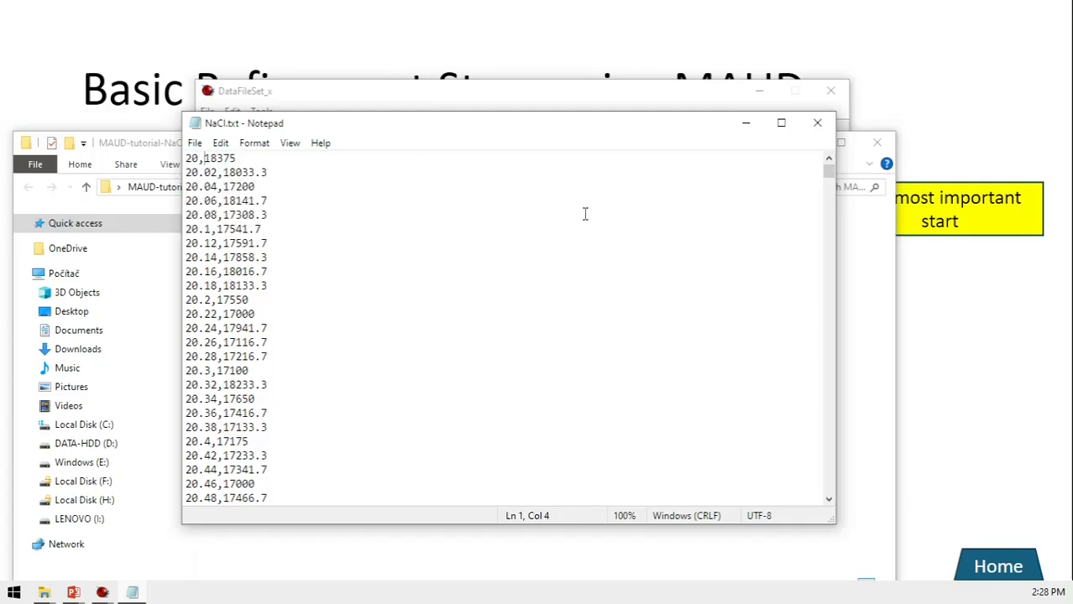
pyautogui.click(810, 131)
# Add NaCl.txt from the MAUD-tutorial-NaCl folder to the DataFileSet_x spectra list in MAUD
pyautogui.click(473, 124)
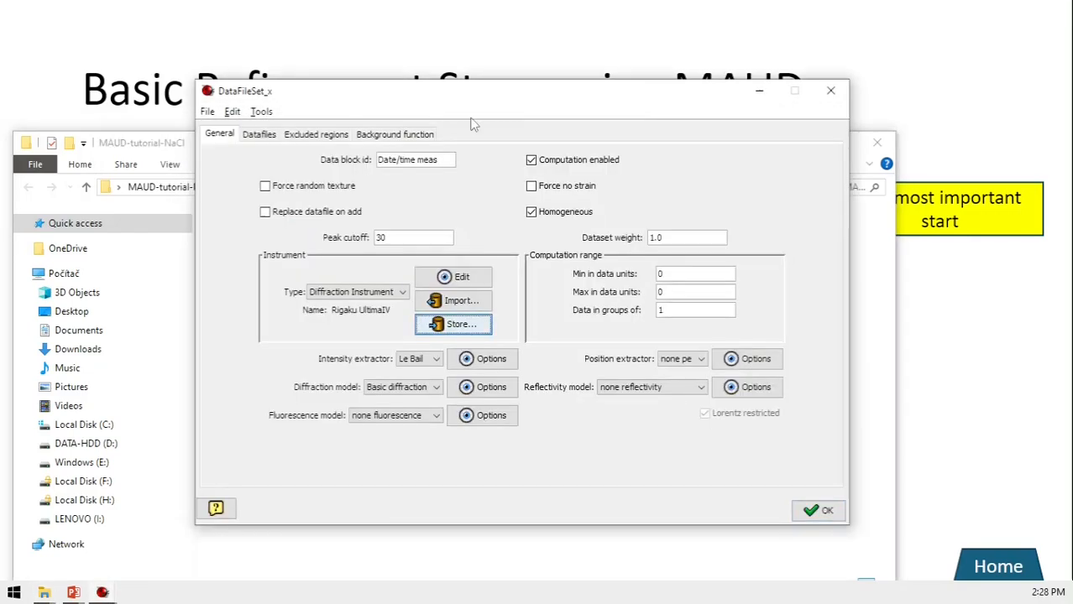
pyautogui.click(274, 138)
pyautogui.moveTo(426, 102); pyautogui.dragTo(573, 99)
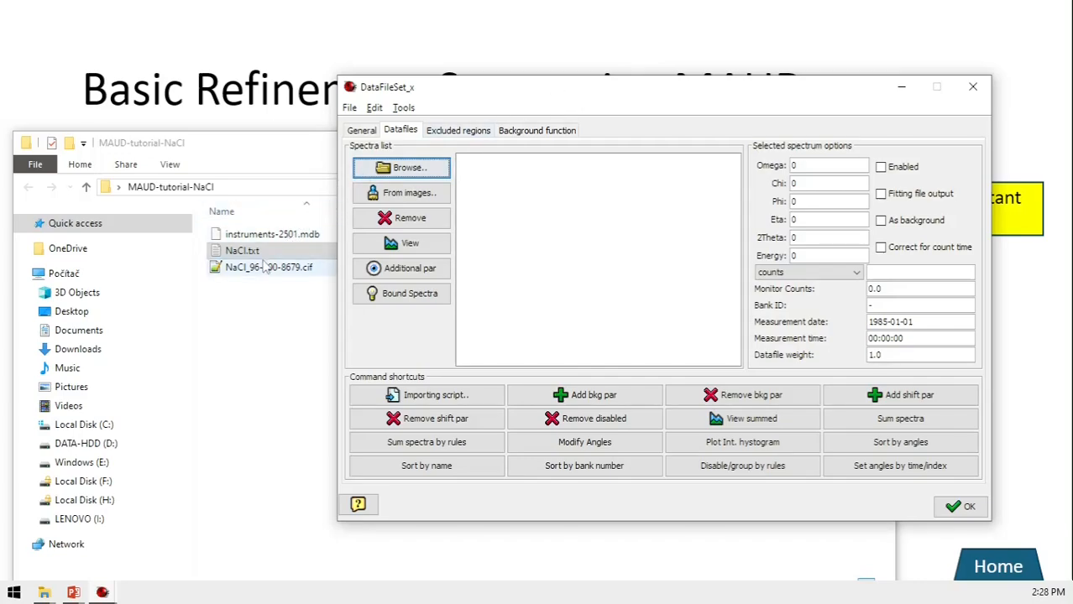
pyautogui.click(402, 167)
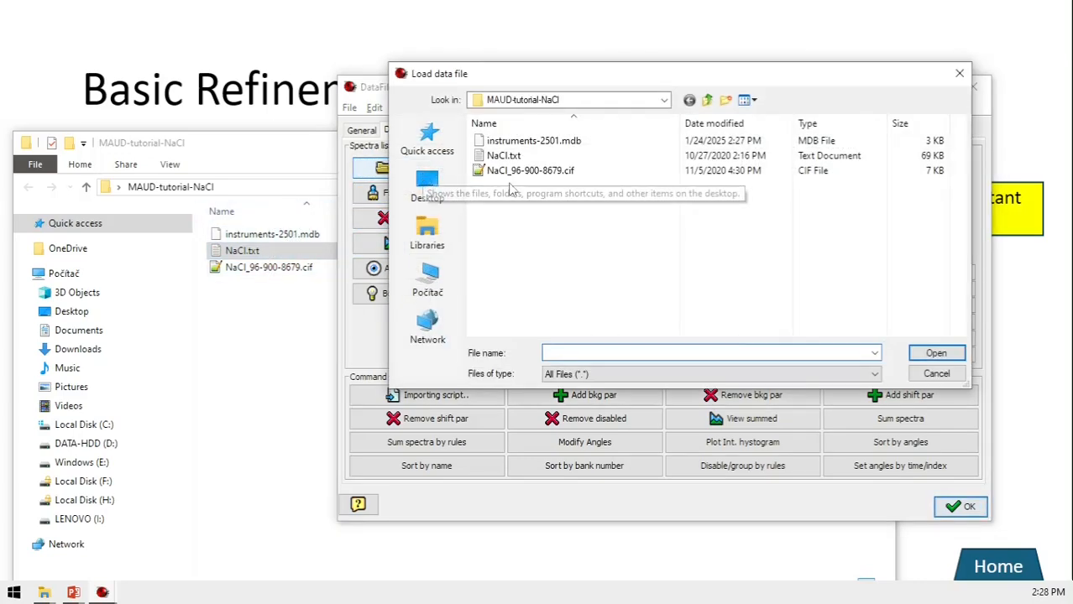
pyautogui.click(958, 73)
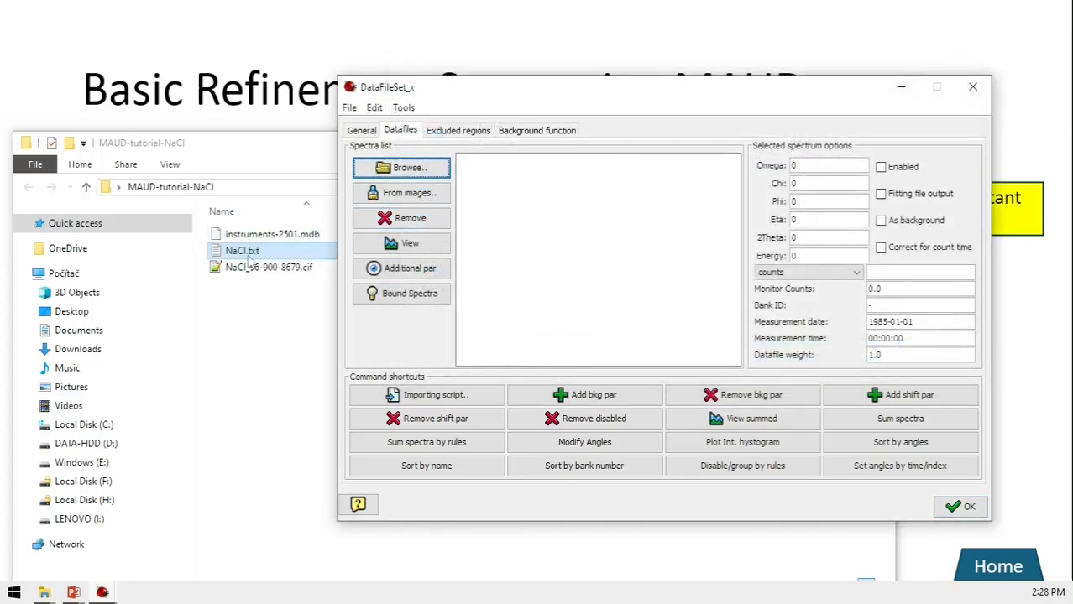
pyautogui.moveTo(244, 251); pyautogui.dragTo(538, 274)
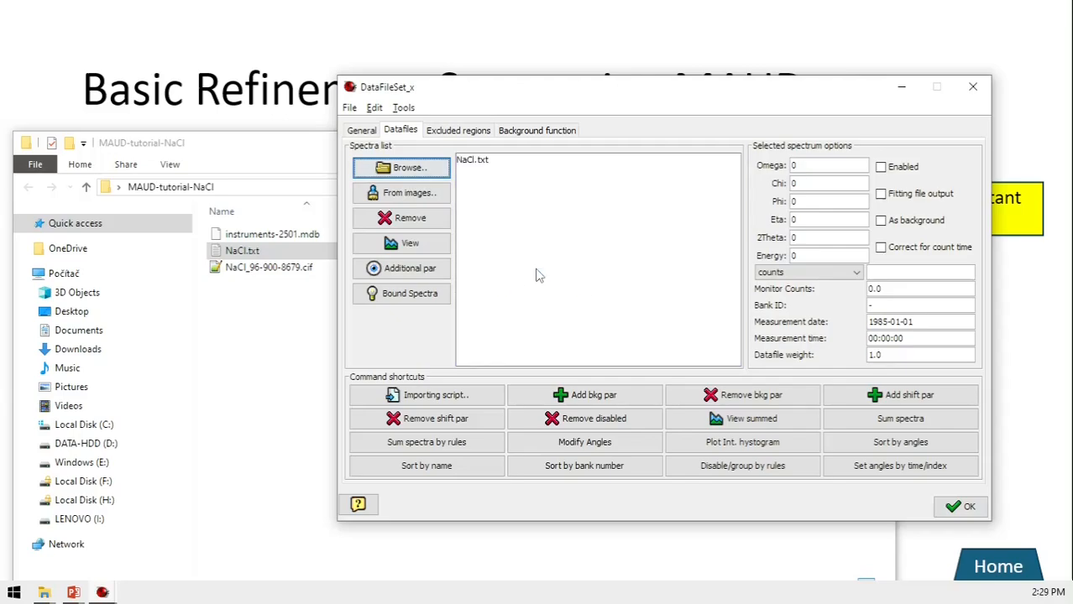
# View the diffraction pattern of the NaCl.txt spectrum, and accept the DataFileSet_x settings
pyautogui.click(497, 168)
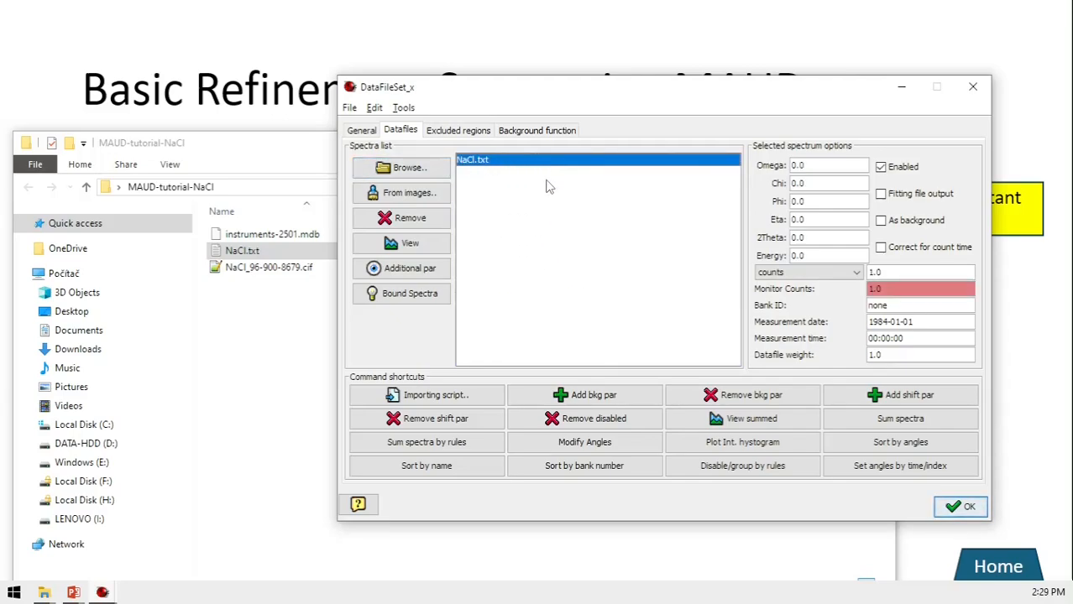
pyautogui.click(440, 247)
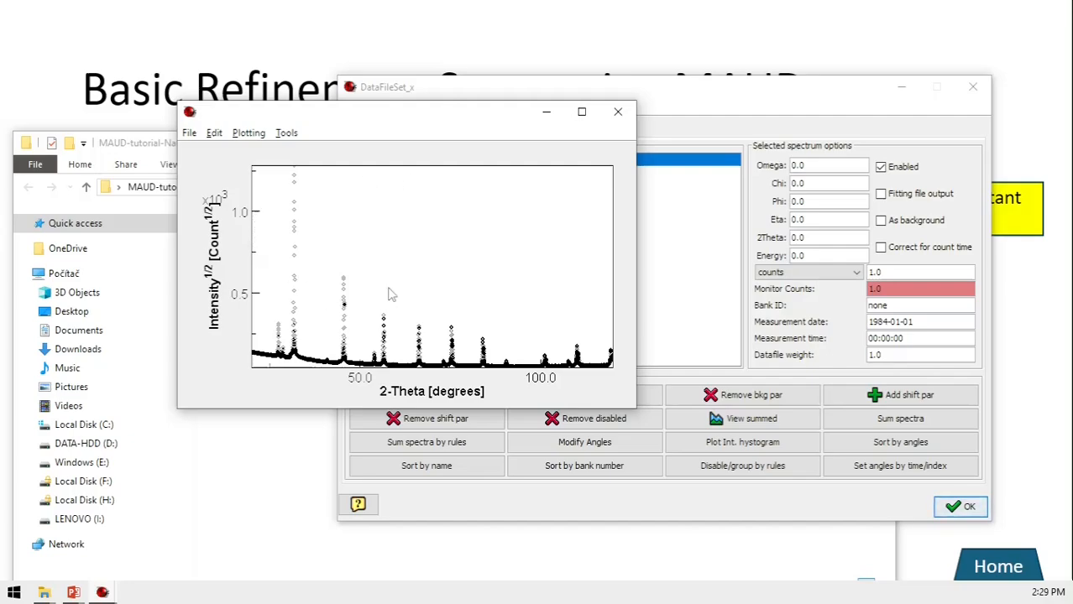
pyautogui.click(623, 115)
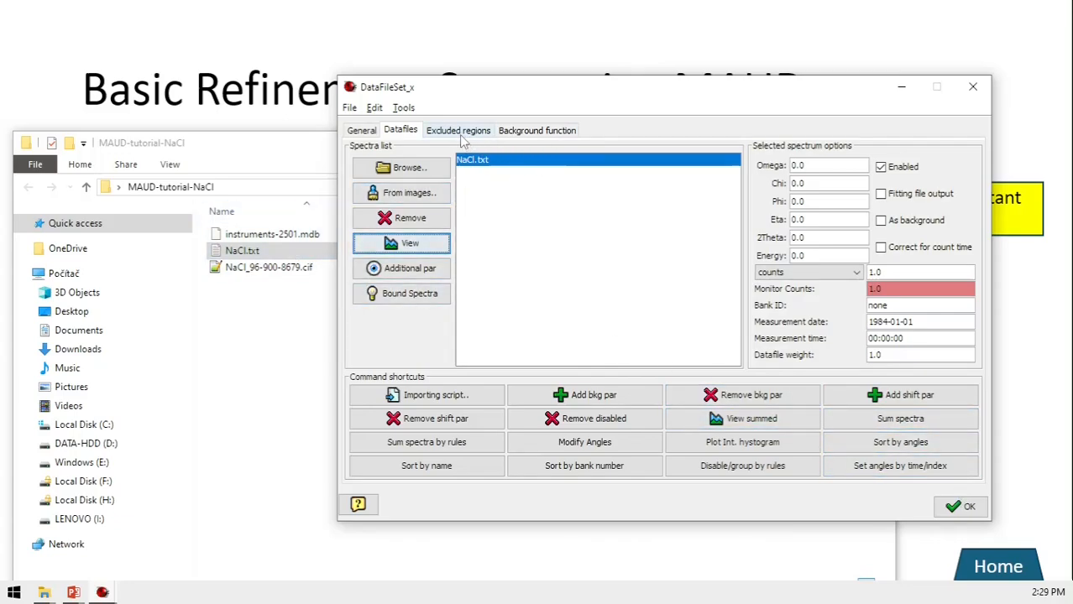
pyautogui.click(965, 507)
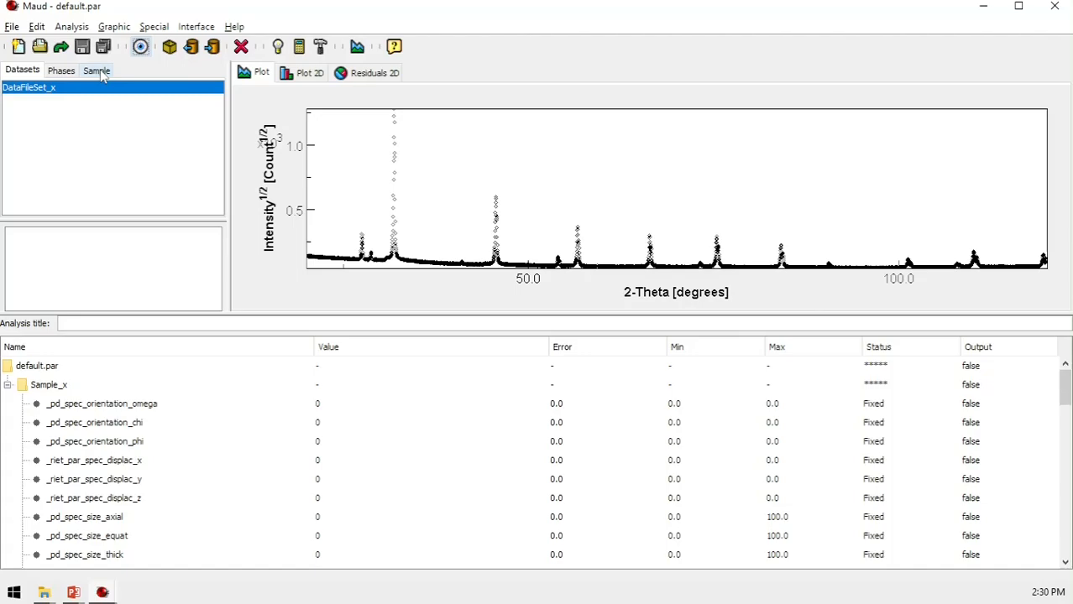
# Show MAUD's phases list, and open NaCl_96-900-8679.cif from the MAUD-tutorial-NaCl folder in Notepad++
pyautogui.click(74, 73)
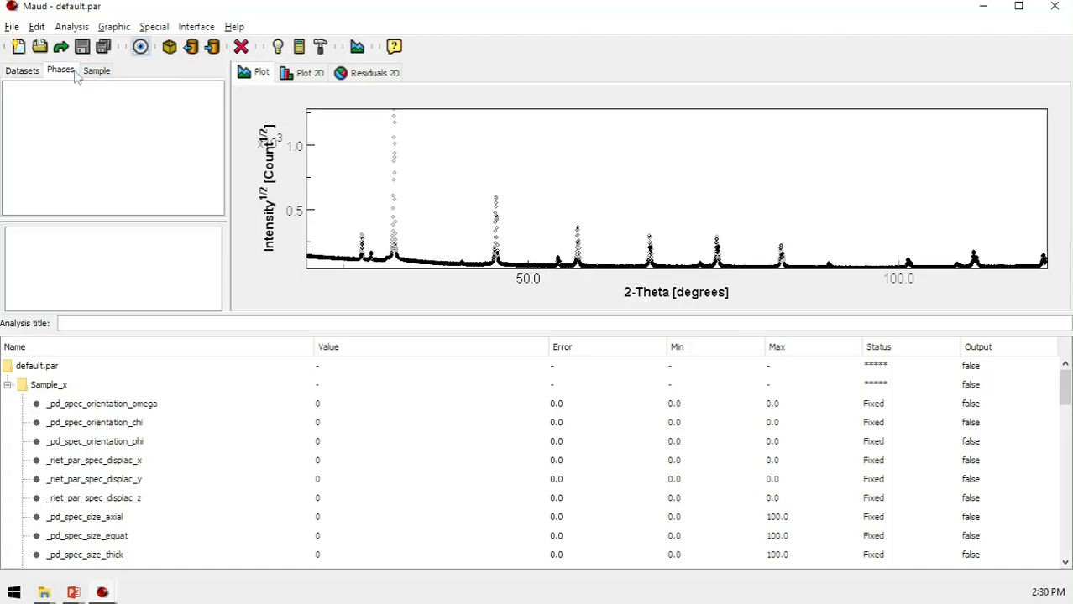
pyautogui.click(45, 592)
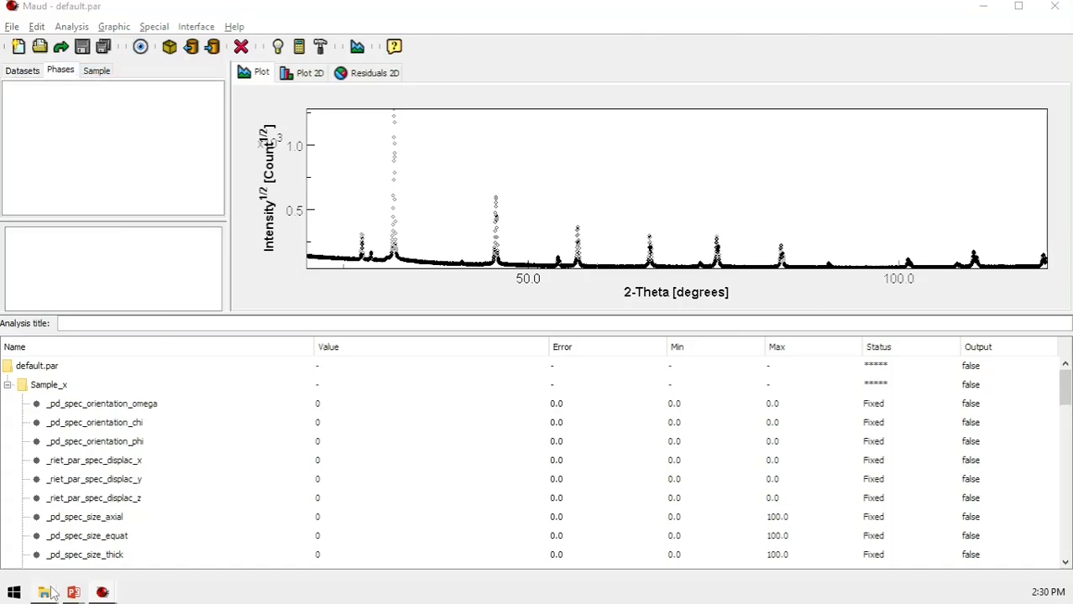
pyautogui.click(130, 542)
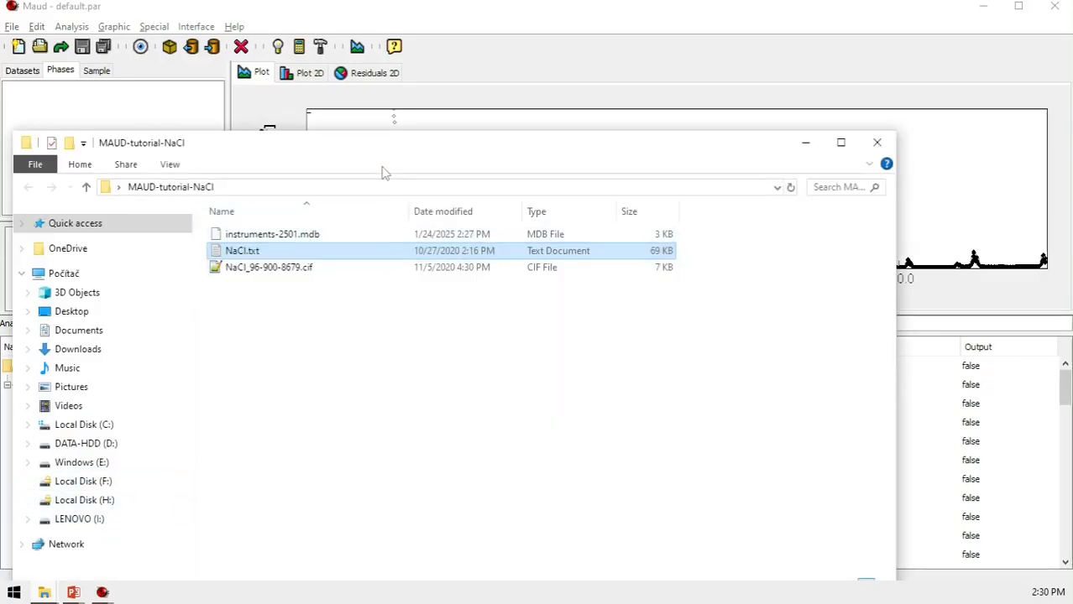
pyautogui.moveTo(382, 158); pyautogui.dragTo(485, 119)
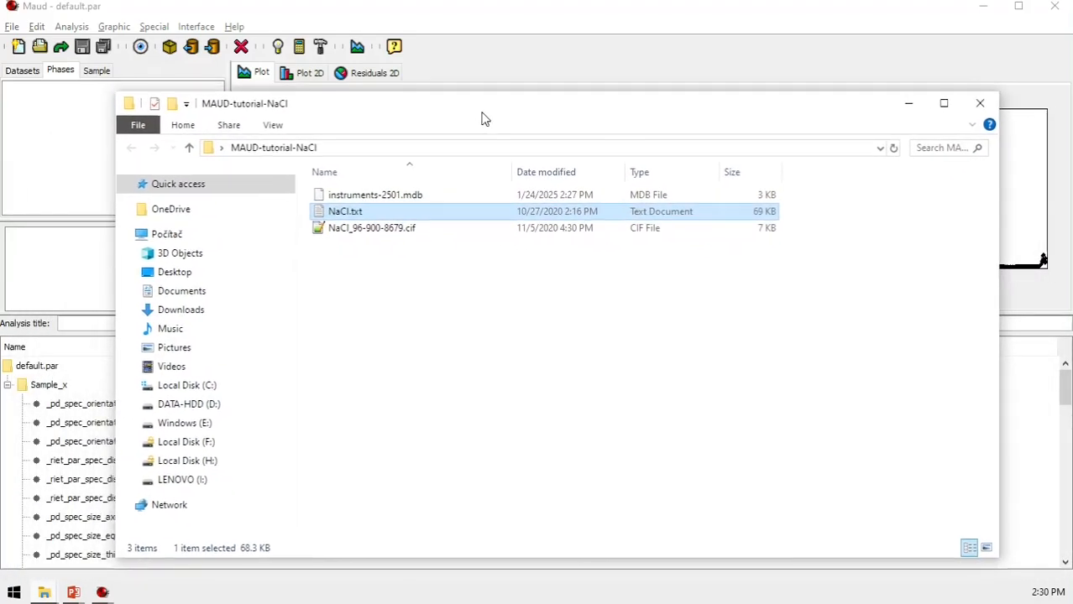
pyautogui.click(387, 232)
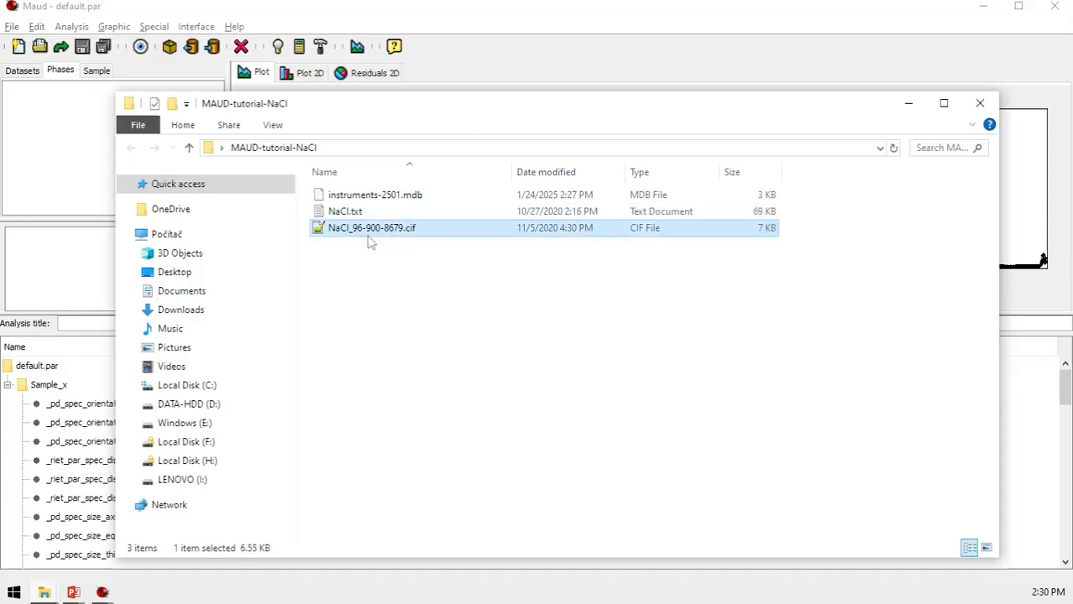
pyautogui.doubleClick(353, 234)
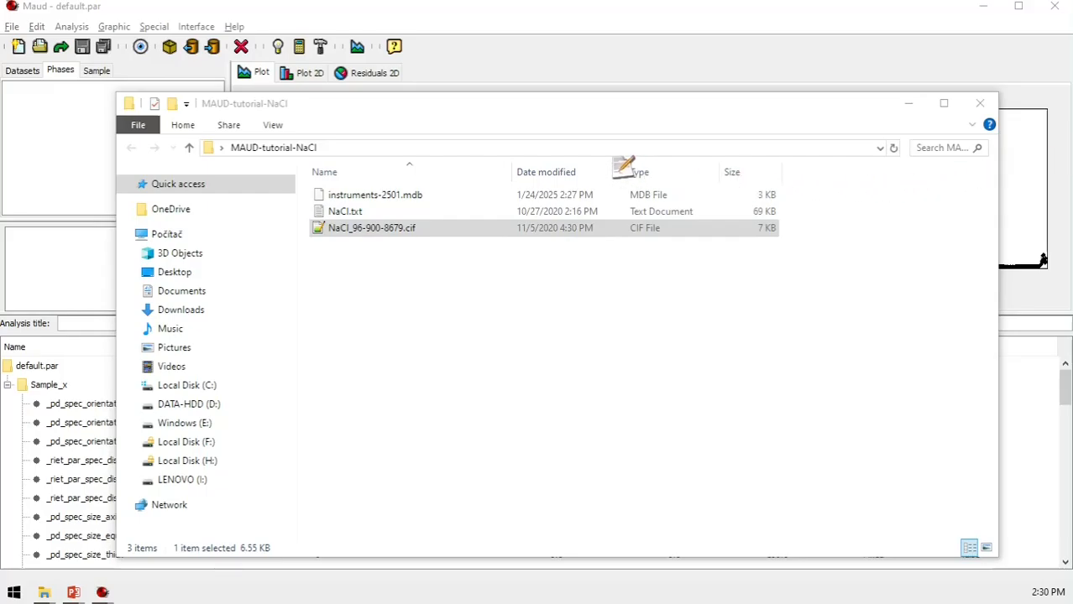
pyautogui.moveTo(811, 174); pyautogui.dragTo(428, 35)
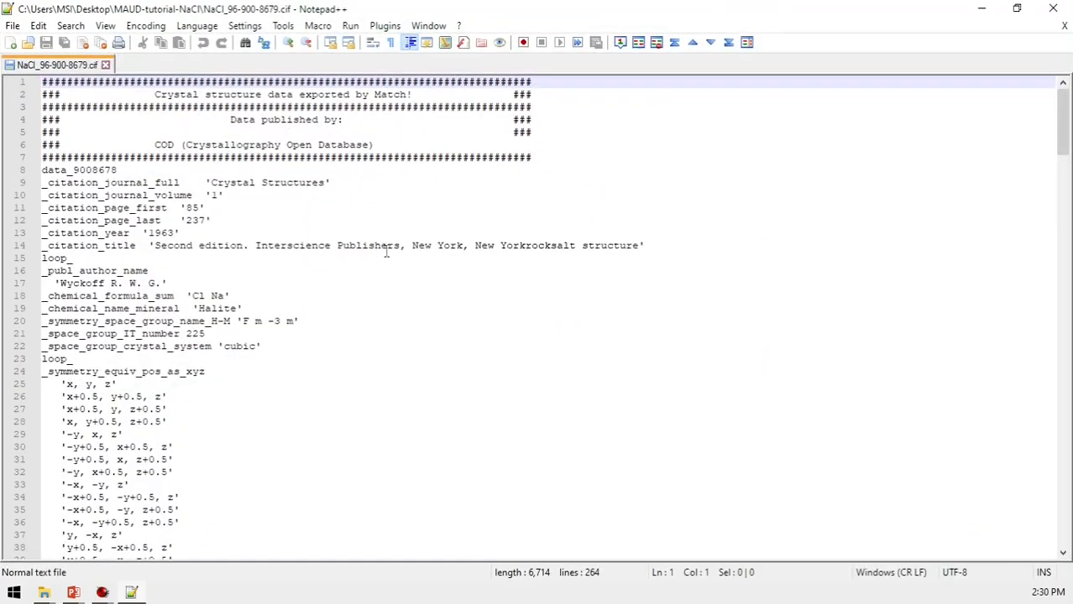
# Examine the symmetry, cell parameters and atom sites in the NaCl CIF file, and close it to return to the MAUD-tutorial-NaCl folder
pyautogui.scroll(-20, 388, 260)
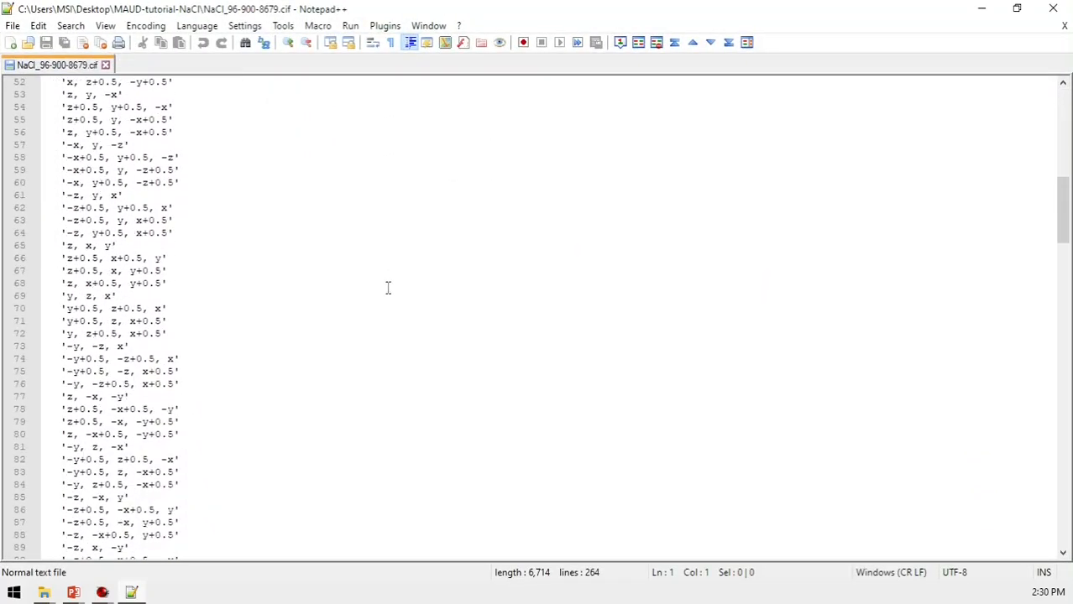
pyautogui.scroll(-20, 389, 290)
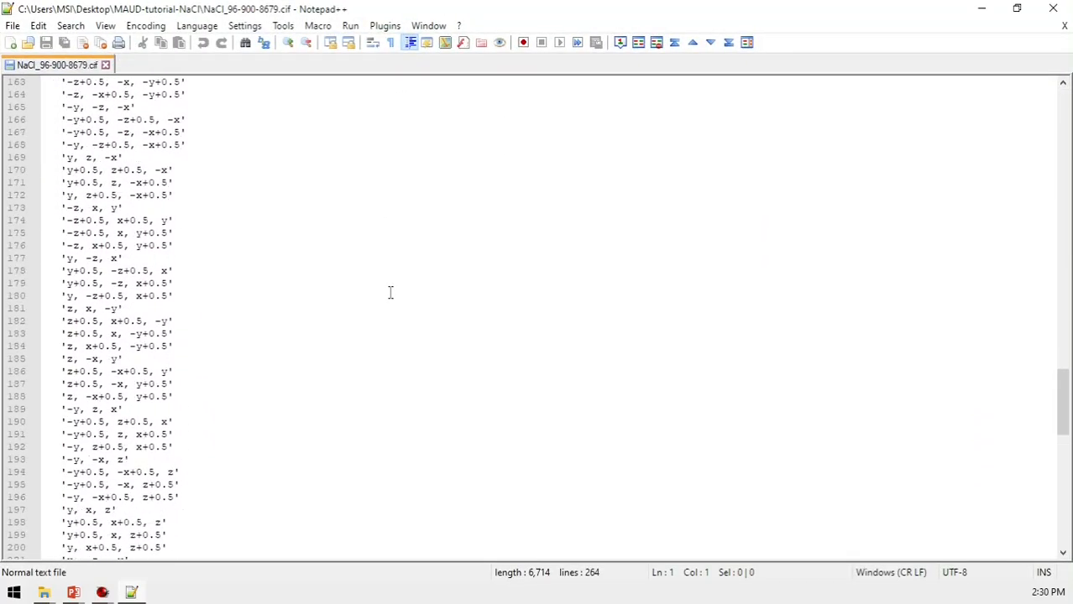
pyautogui.scroll(-15, 390, 293)
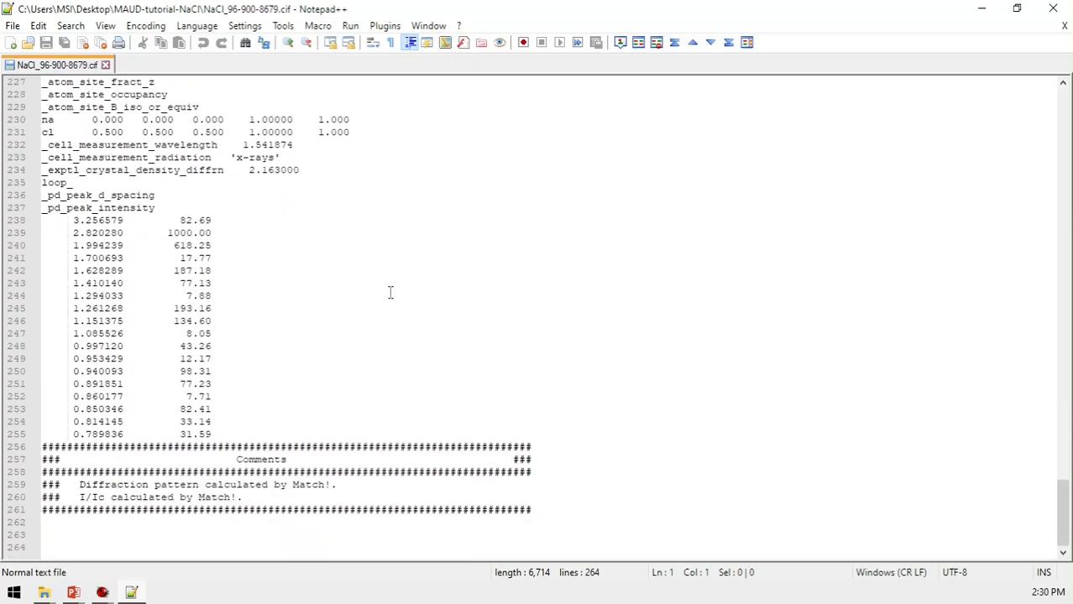
pyautogui.scroll(20, 389, 292)
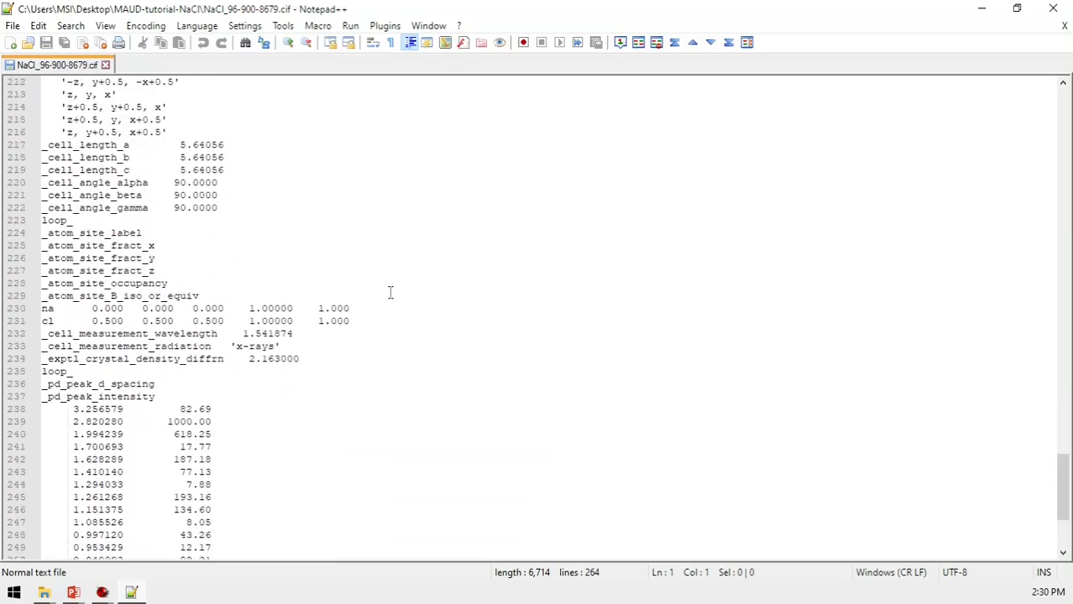
pyautogui.scroll(20, 390, 292)
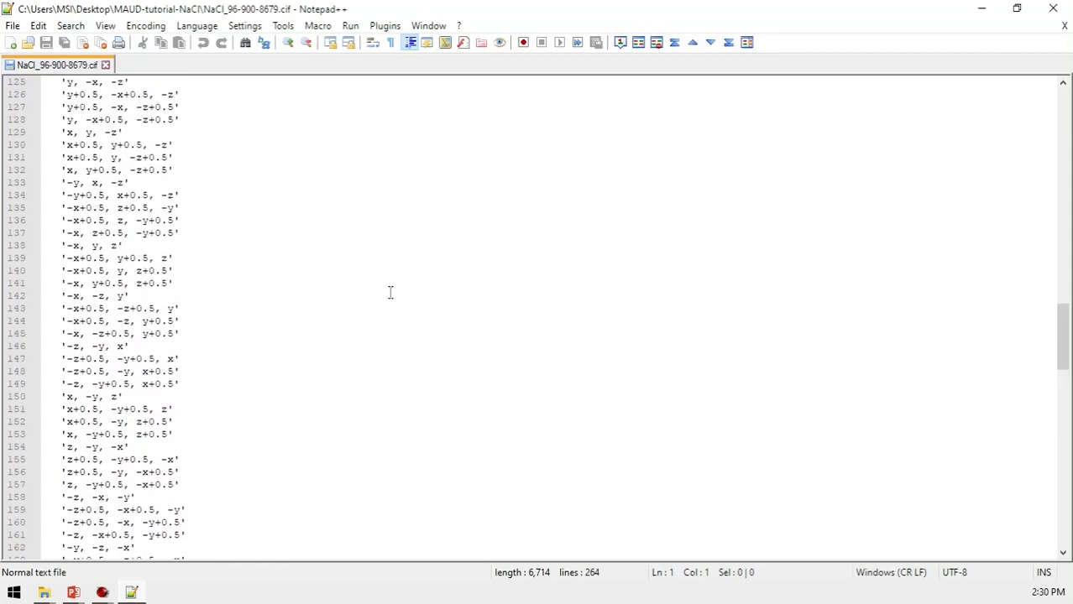
pyautogui.scroll(17, 389, 292)
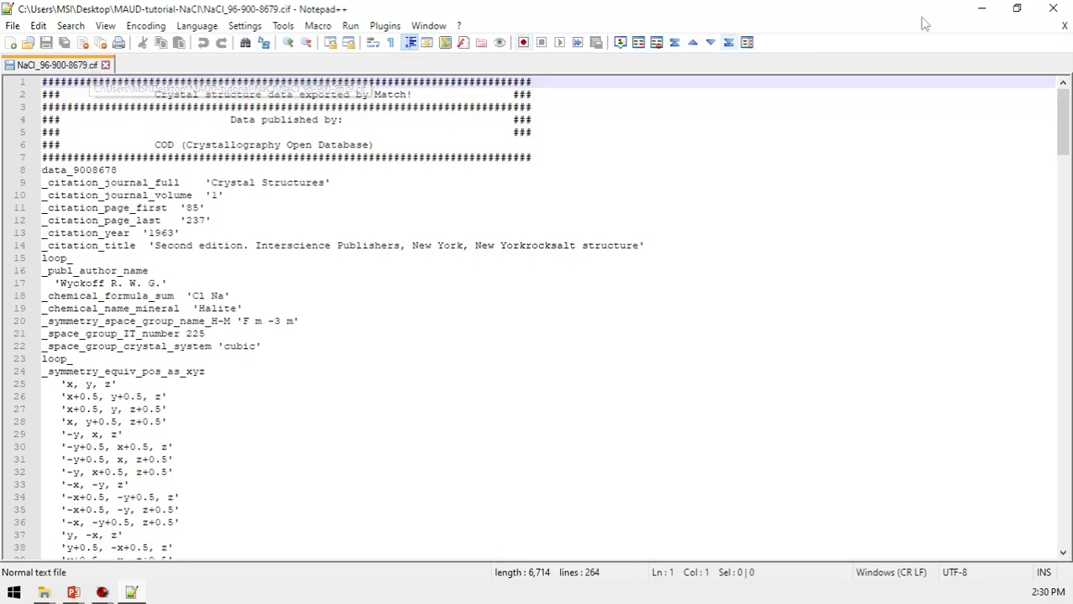
pyautogui.click(1051, 10)
pyautogui.moveTo(495, 115); pyautogui.dragTo(481, 277)
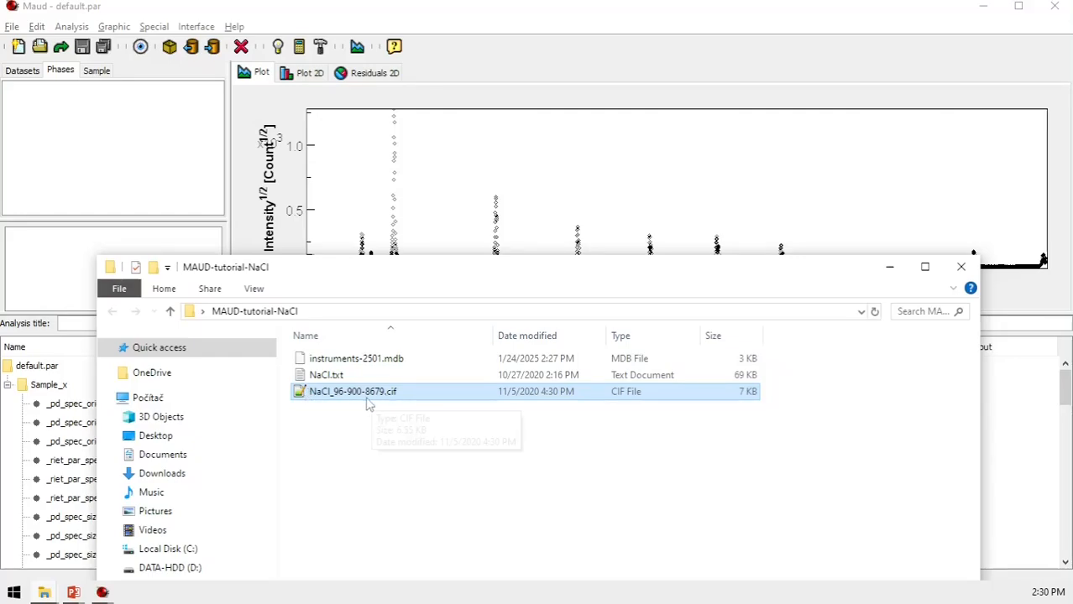
pyautogui.click(203, 57)
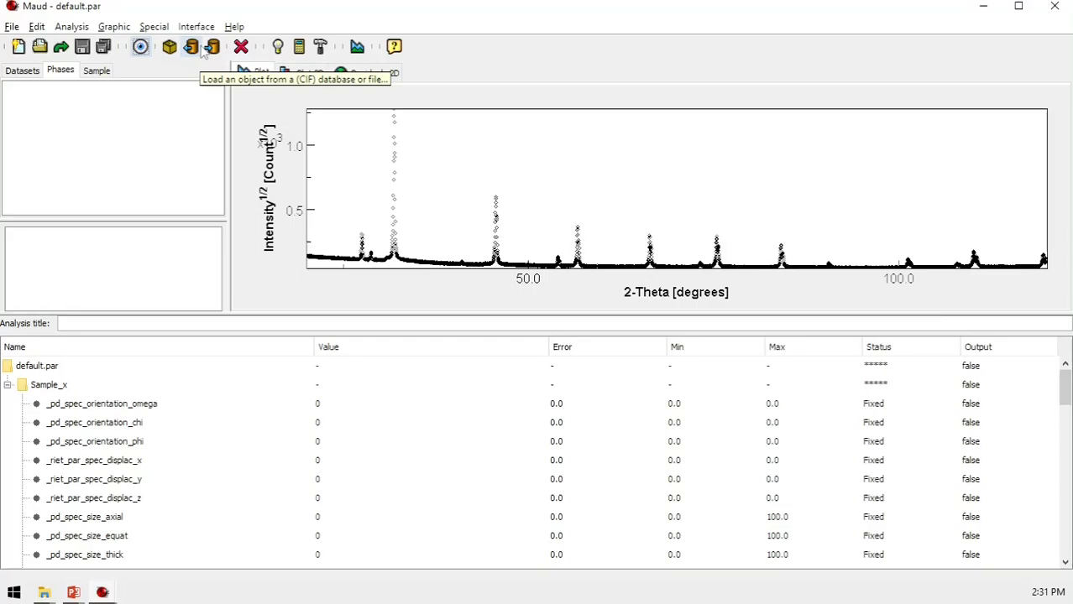
pyautogui.click(205, 50)
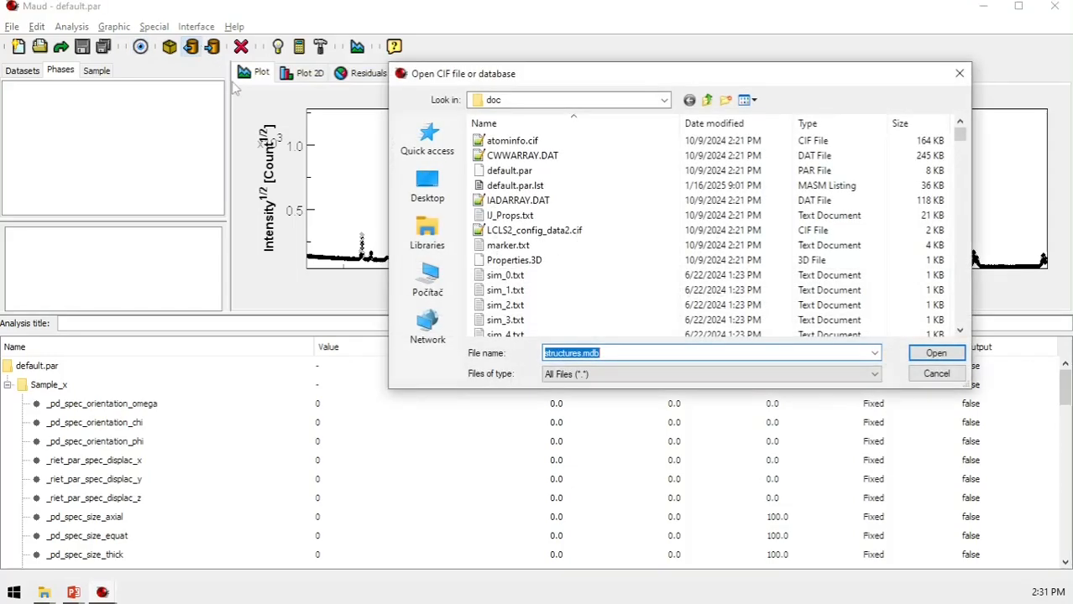
pyautogui.click(921, 374)
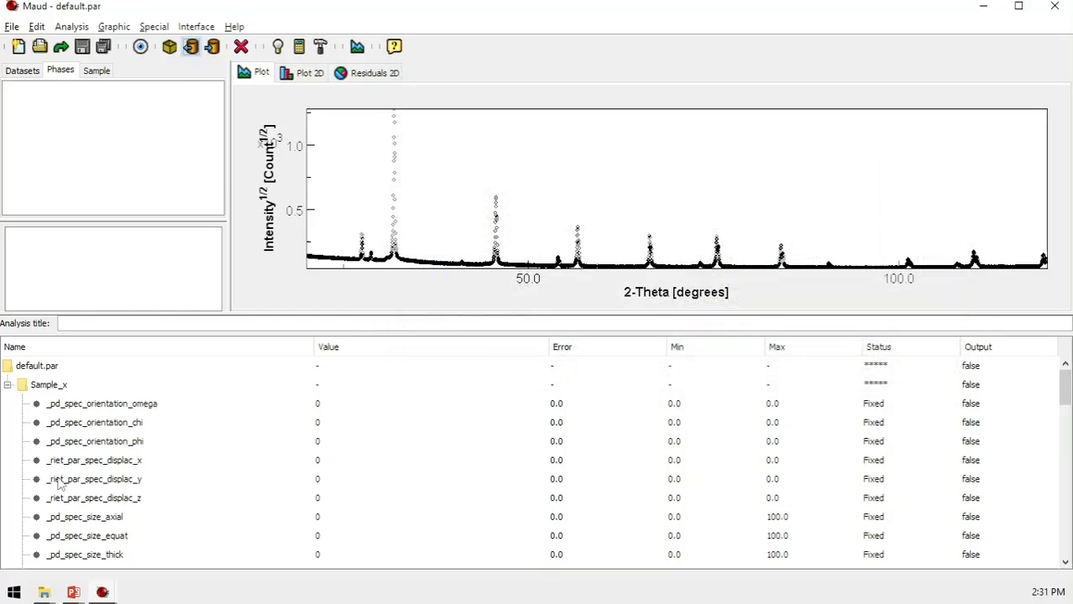
# Add the Halite phase from NaCl_96-900-8679.cif in the MAUD-tutorial-NaCl folder to MAUD's phases, and select it
pyautogui.moveTo(50, 591)
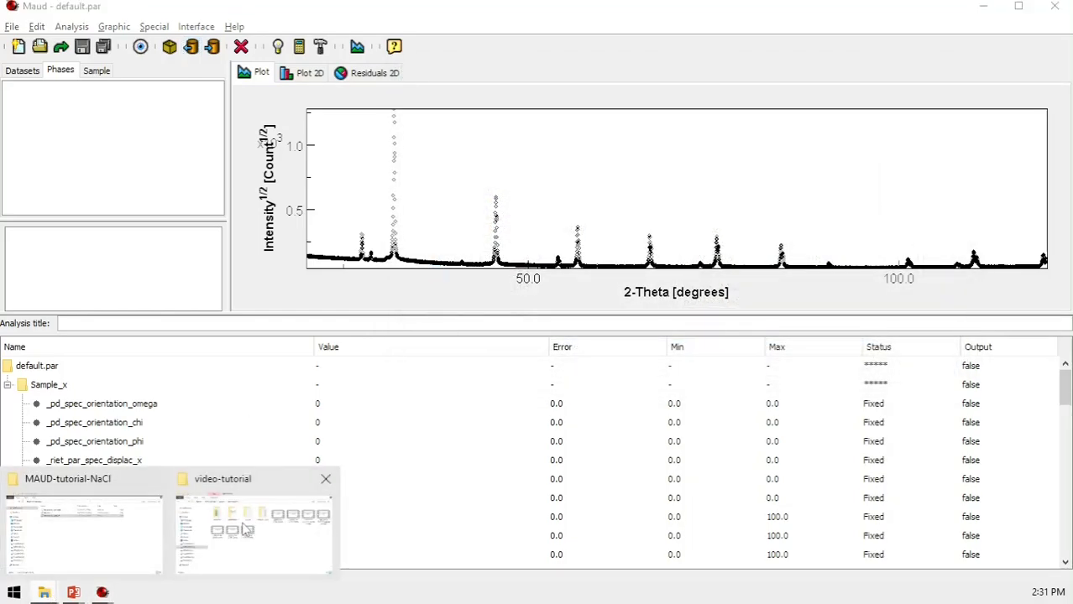
pyautogui.click(107, 546)
pyautogui.moveTo(302, 401); pyautogui.dragTo(110, 172)
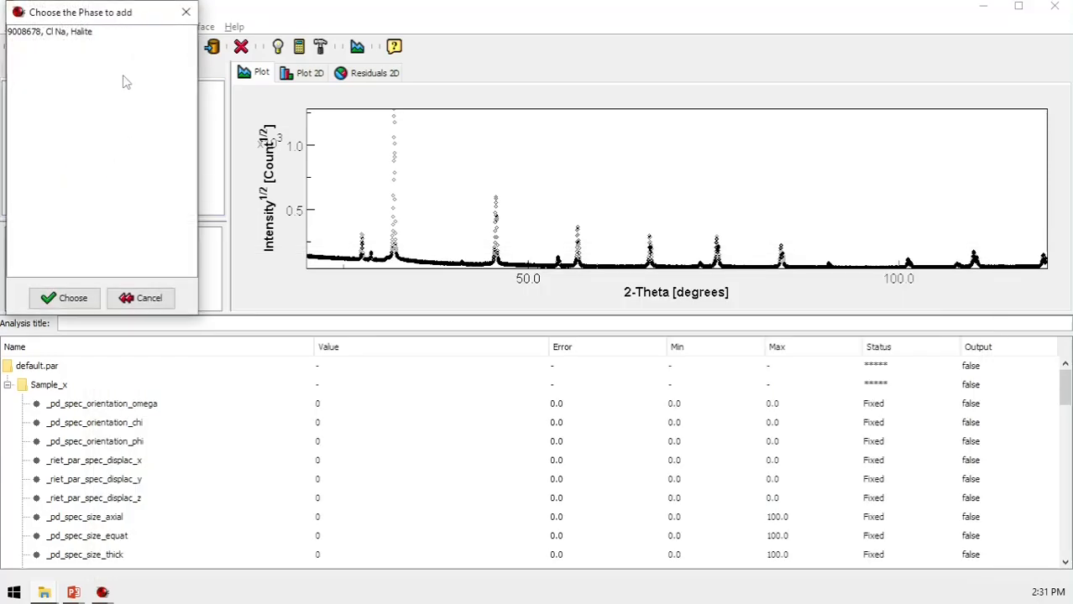
pyautogui.moveTo(89, 12); pyautogui.dragTo(249, 80)
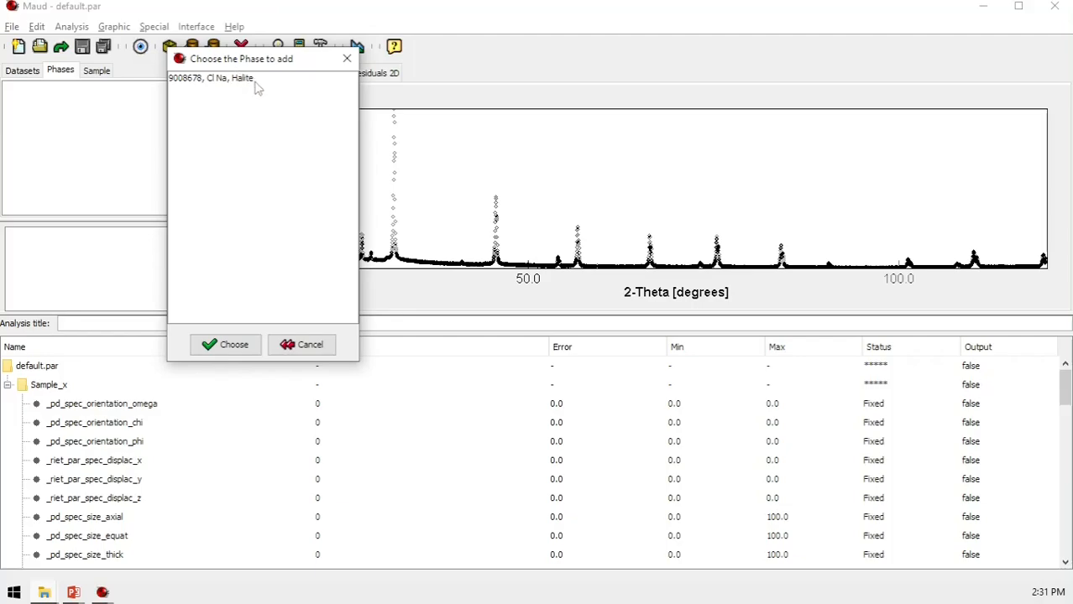
pyautogui.click(241, 107)
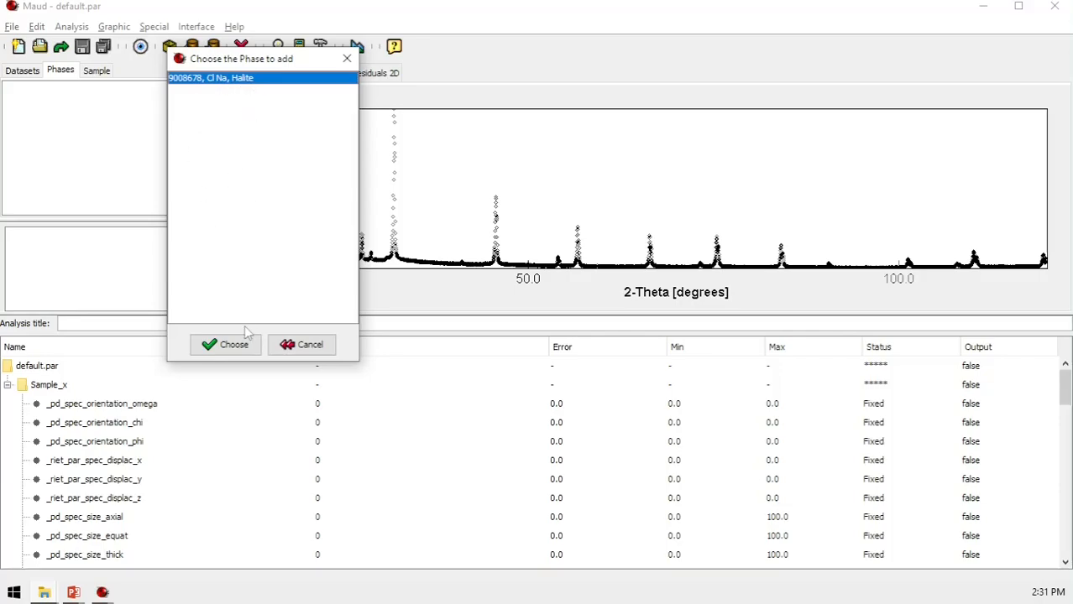
pyautogui.click(234, 348)
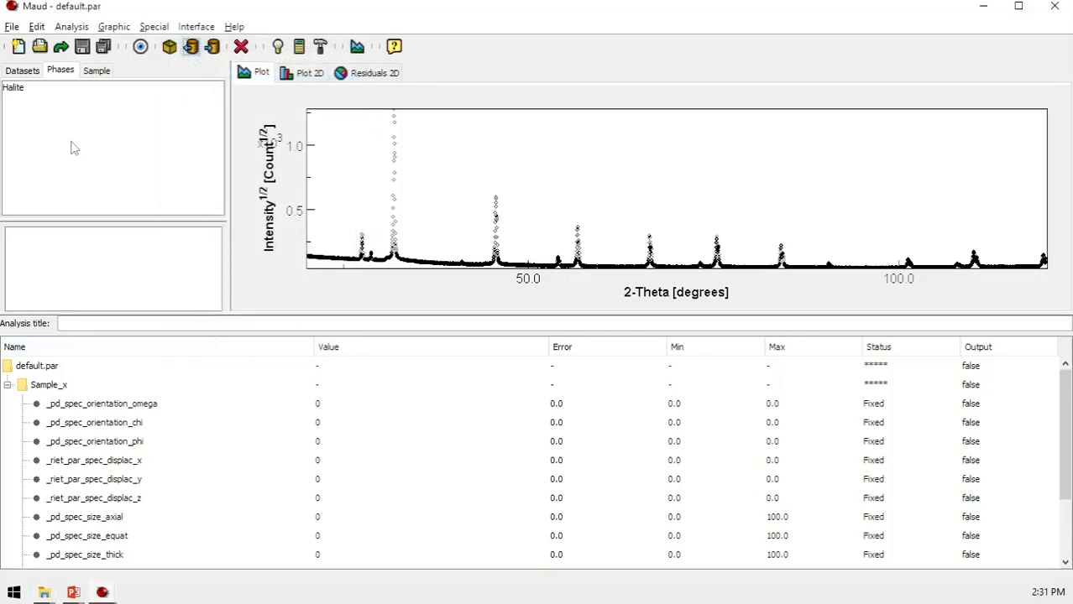
pyautogui.click(32, 92)
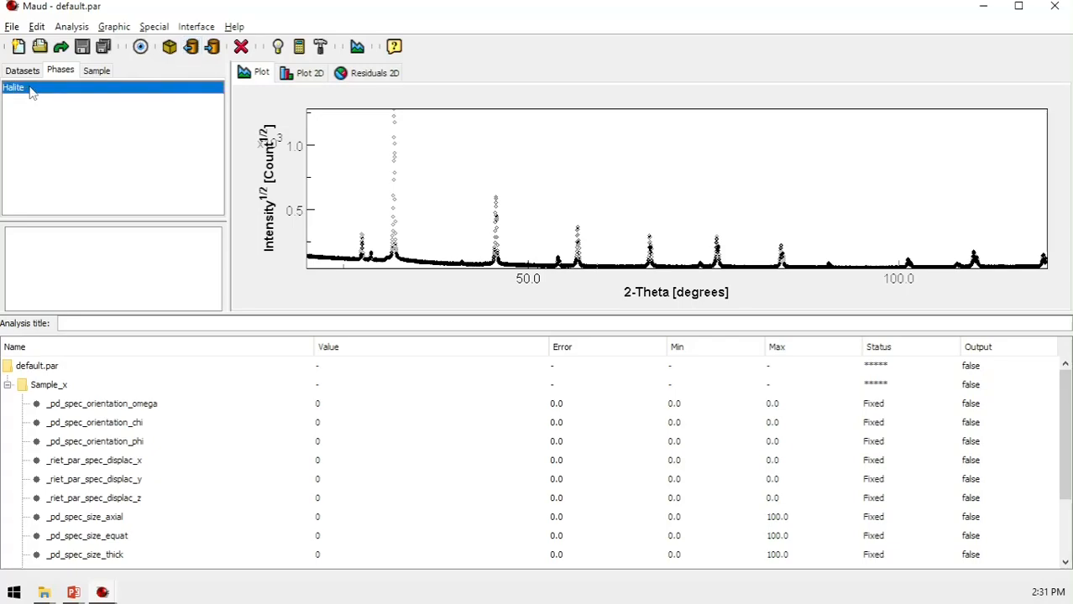
# Rename the Halite phase as NaCl
pyautogui.doubleClick(29, 93)
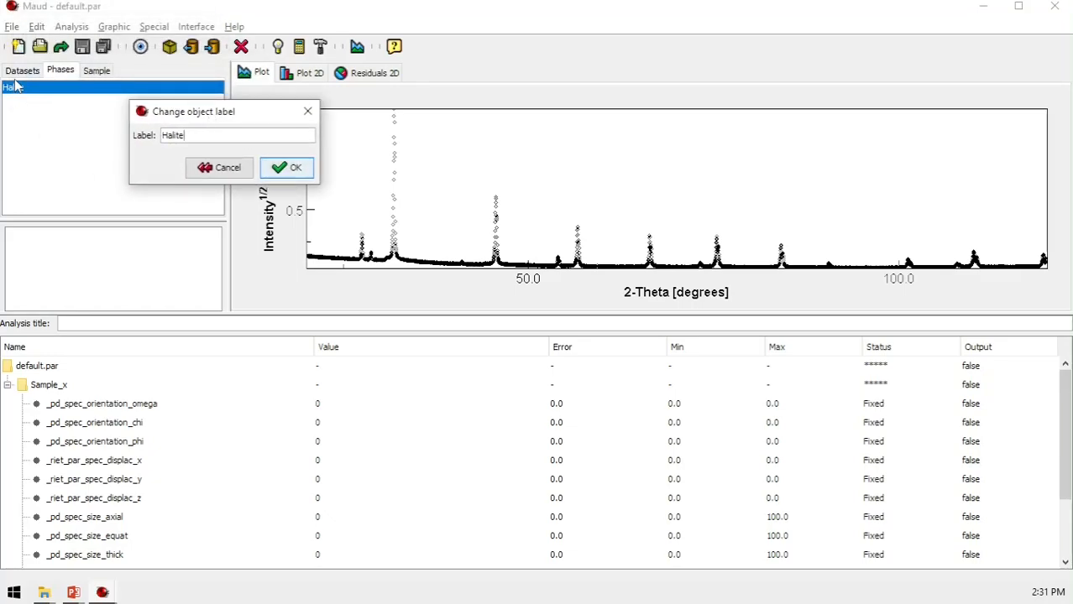
pyautogui.moveTo(215, 135); pyautogui.dragTo(136, 122)
pyautogui.write('NaCl')
pyautogui.click(286, 171)
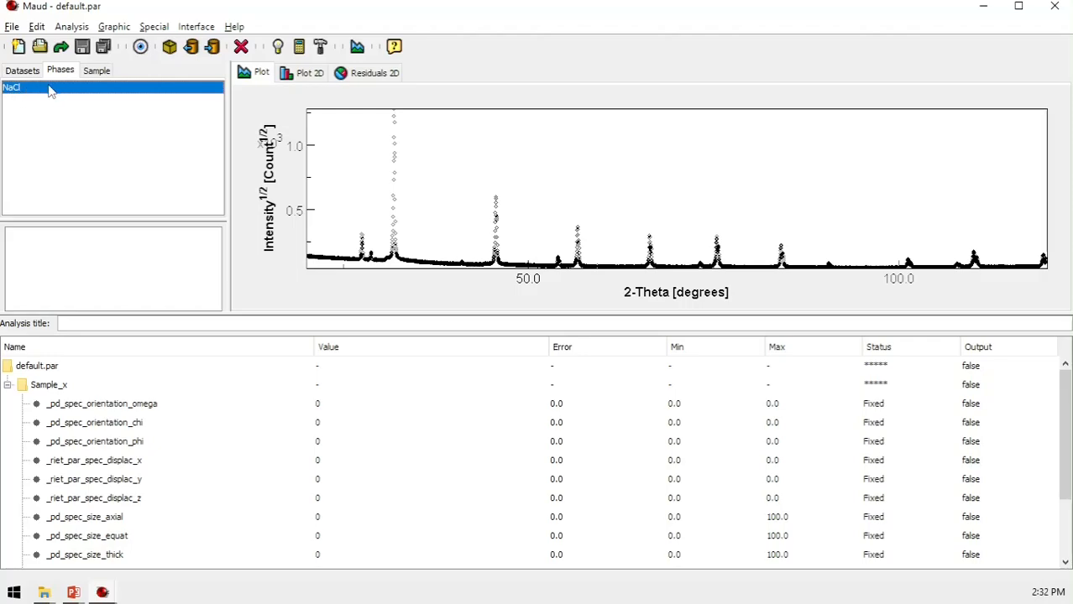
# Open the NaCl phase's settings, and check its chemical formula, symmetry, space group and cell parameter a
pyautogui.click(141, 48)
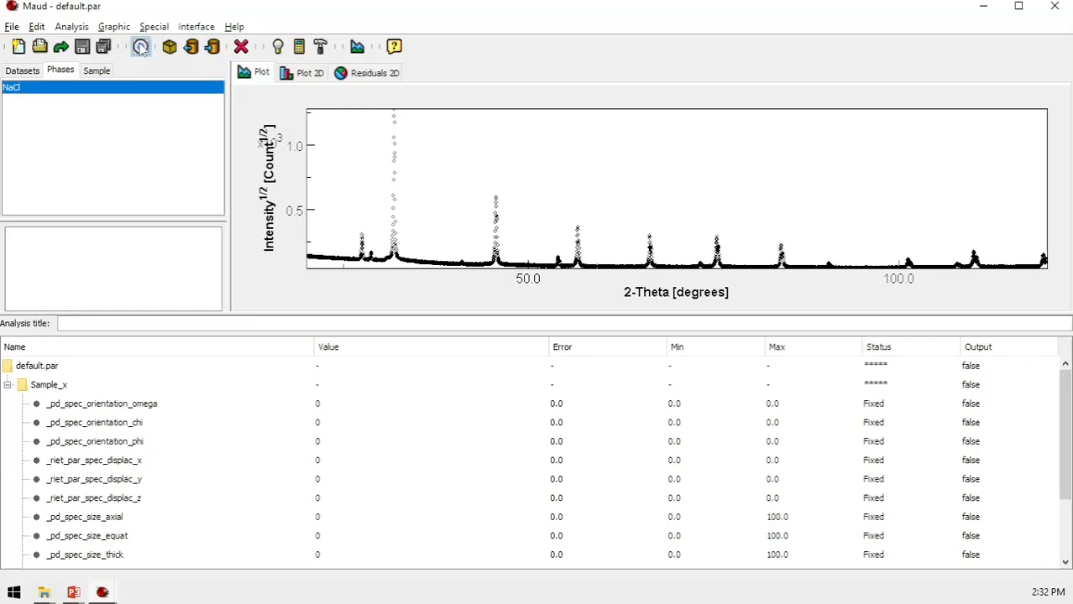
pyautogui.moveTo(958, 43); pyautogui.dragTo(371, 89)
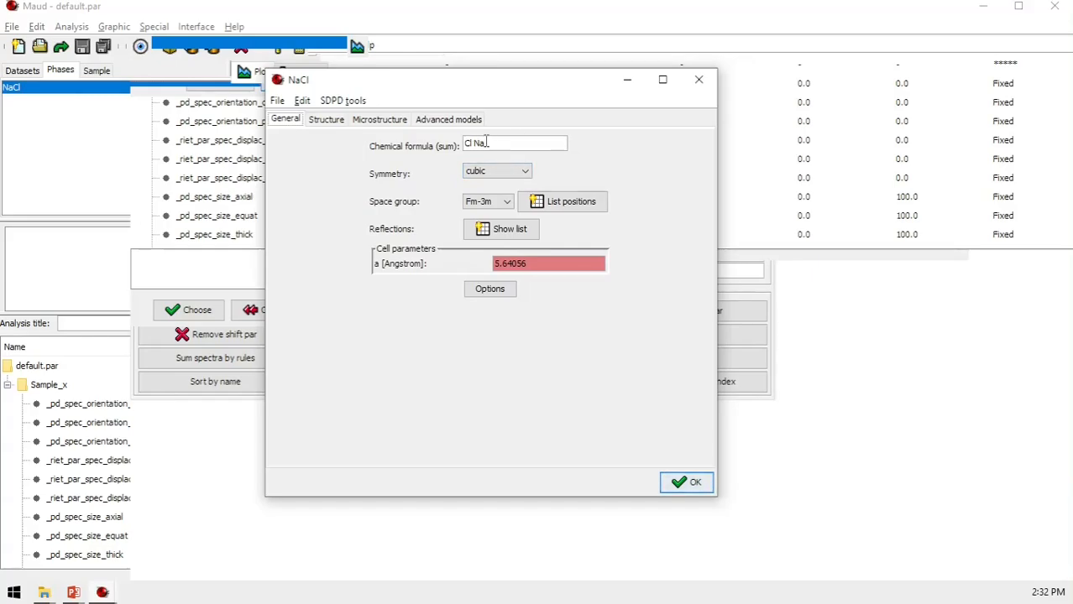
pyautogui.moveTo(508, 143); pyautogui.dragTo(440, 140)
pyautogui.click(525, 174)
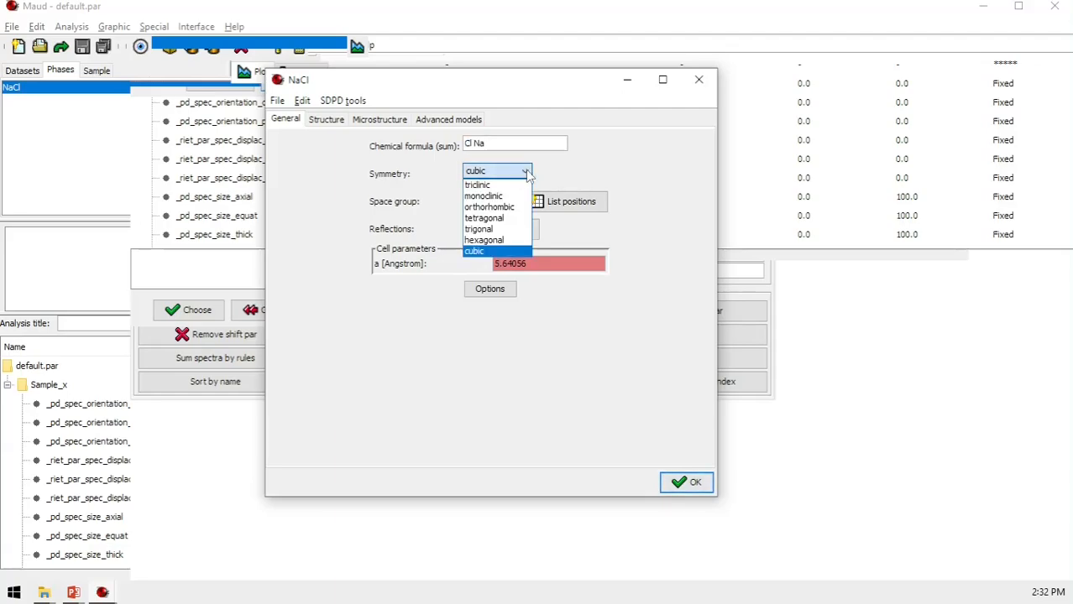
pyautogui.click(566, 167)
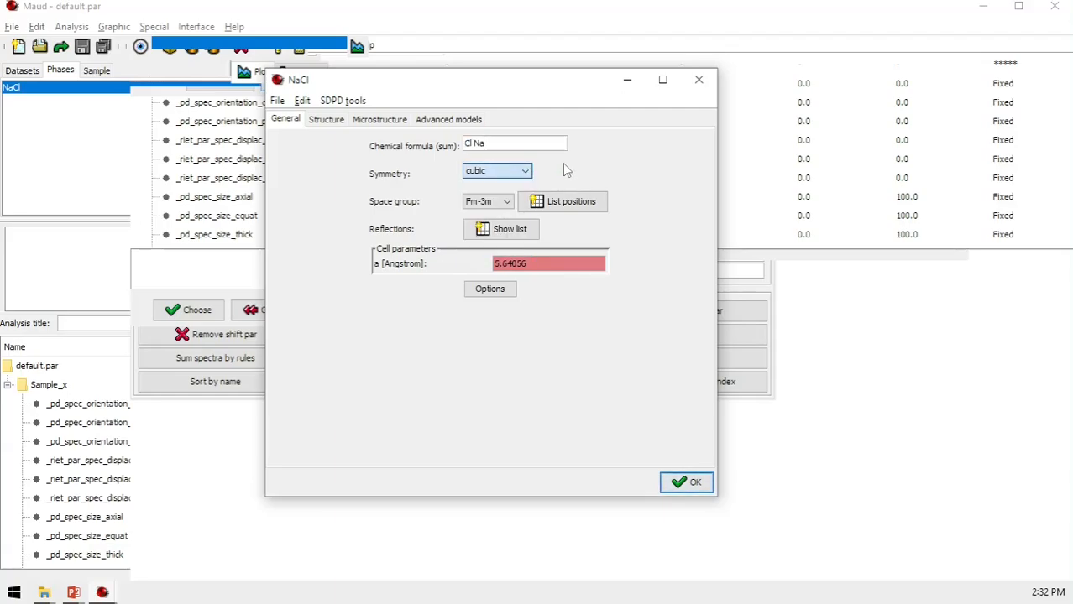
pyautogui.click(506, 202)
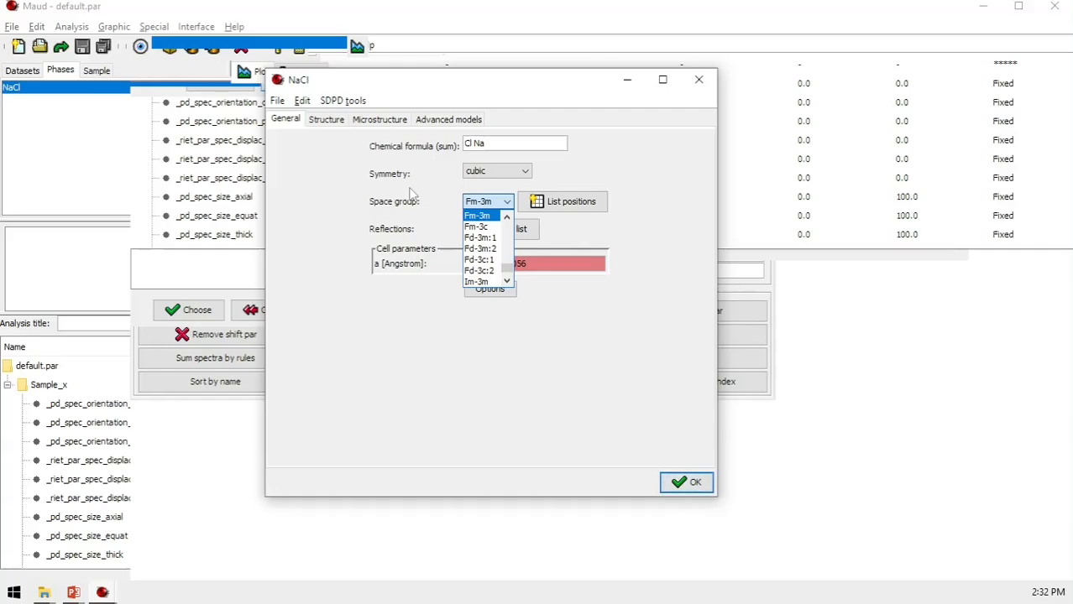
pyautogui.click(332, 204)
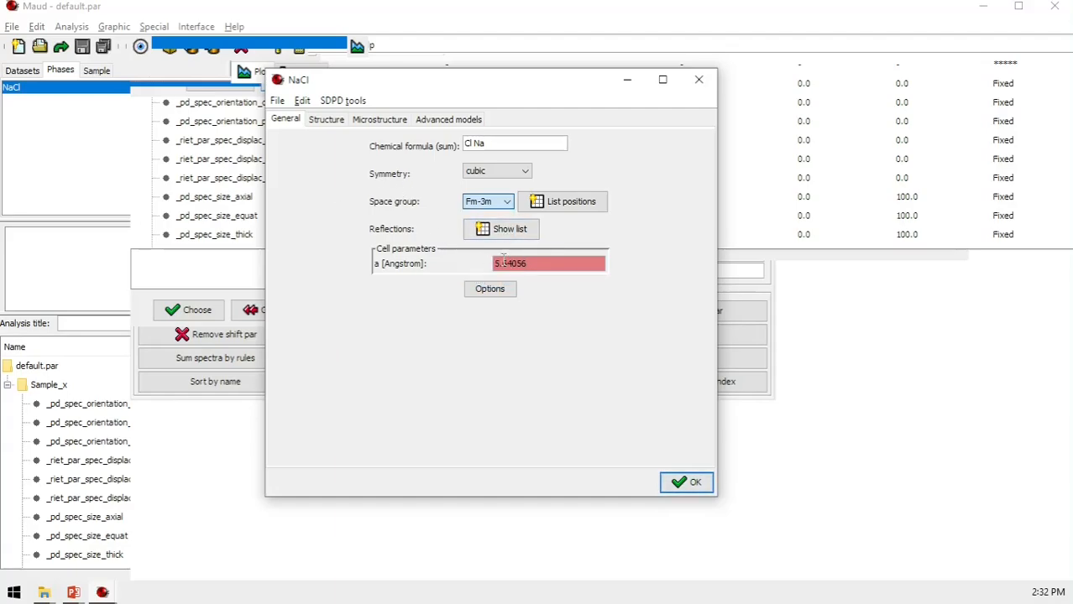
pyautogui.moveTo(536, 263); pyautogui.dragTo(480, 263)
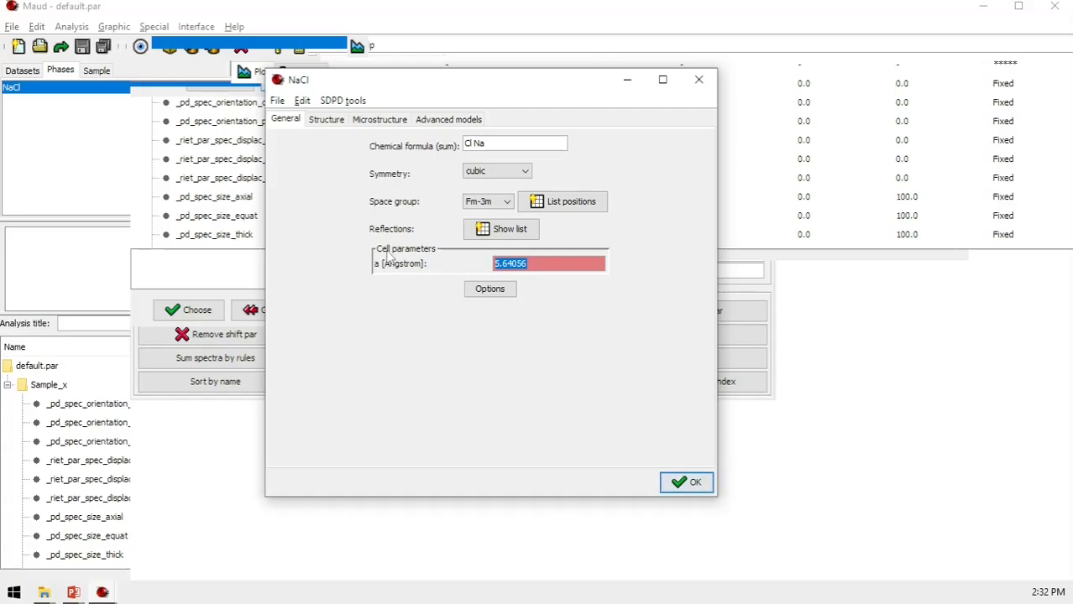
# Open NaCl_96-900-8679.cif from the MAUD-tutorial-NaCl folder in Notepad++, and compare its space group with the NaCl phase's settings
pyautogui.click(76, 593)
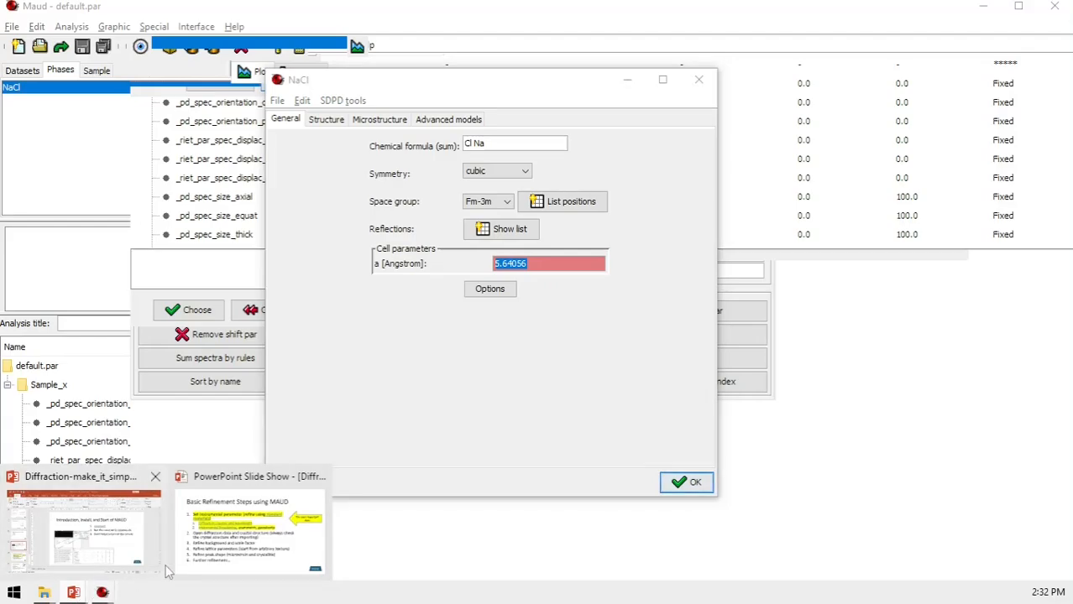
pyautogui.click(464, 435)
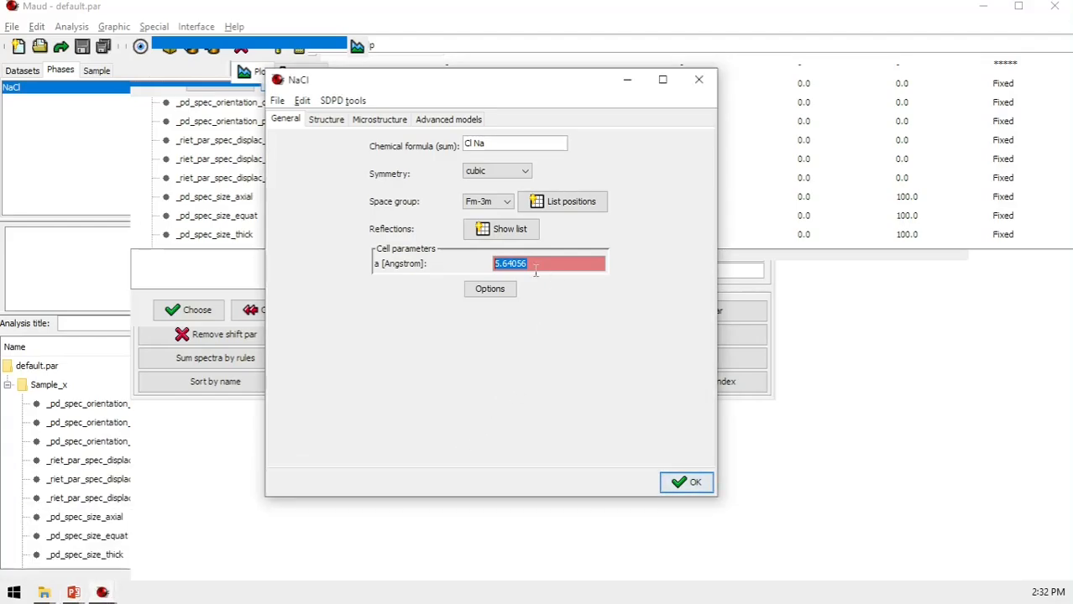
pyautogui.click(49, 593)
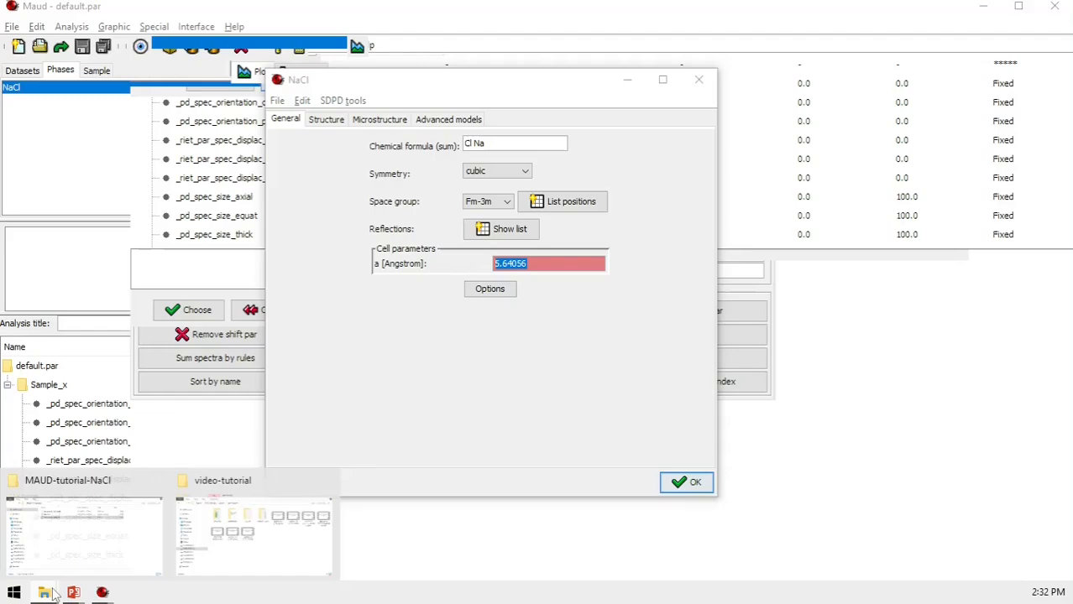
pyautogui.click(52, 566)
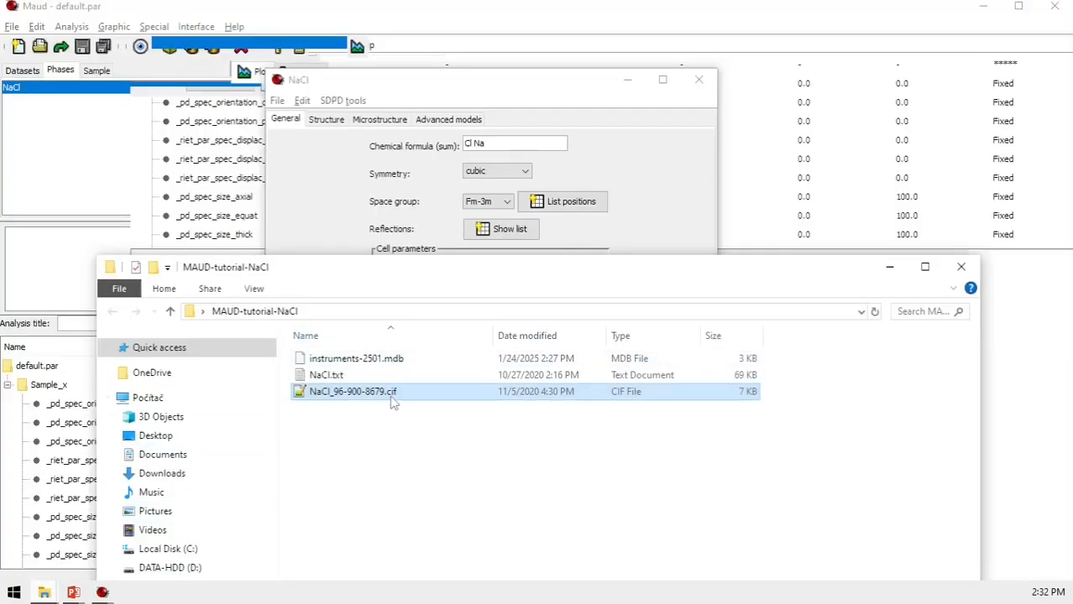
pyautogui.click(890, 267)
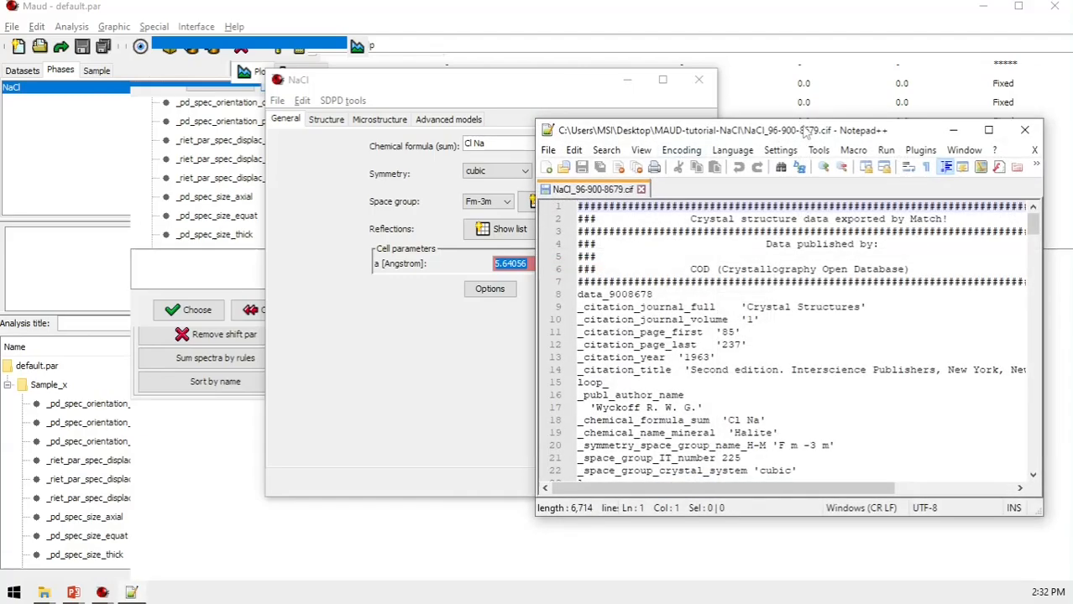
pyautogui.moveTo(805, 134); pyautogui.dragTo(547, 88)
pyautogui.scroll(-1, 464, 228)
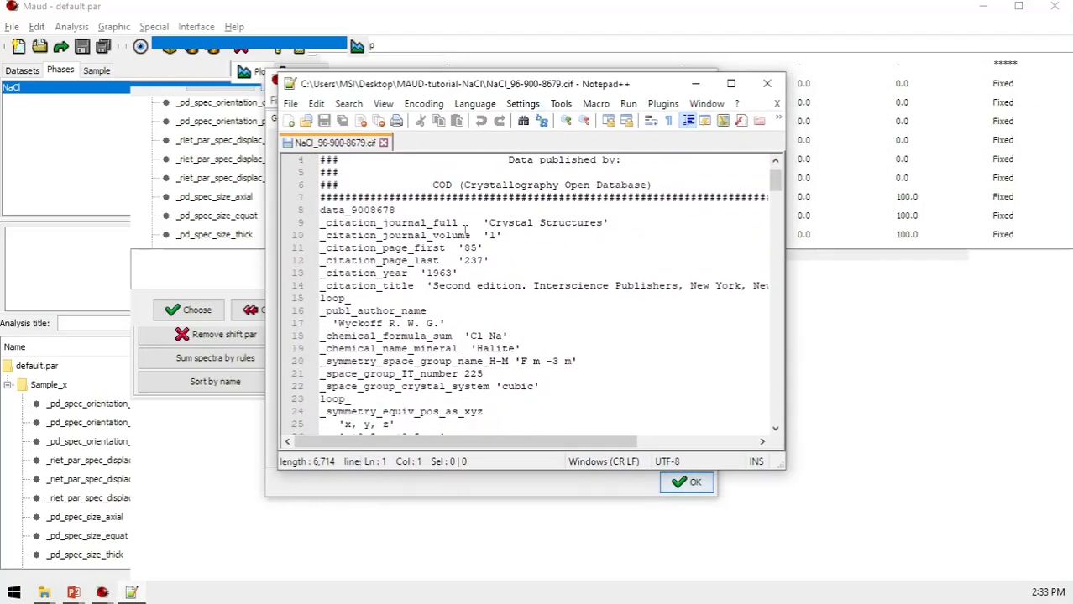
pyautogui.click(507, 324)
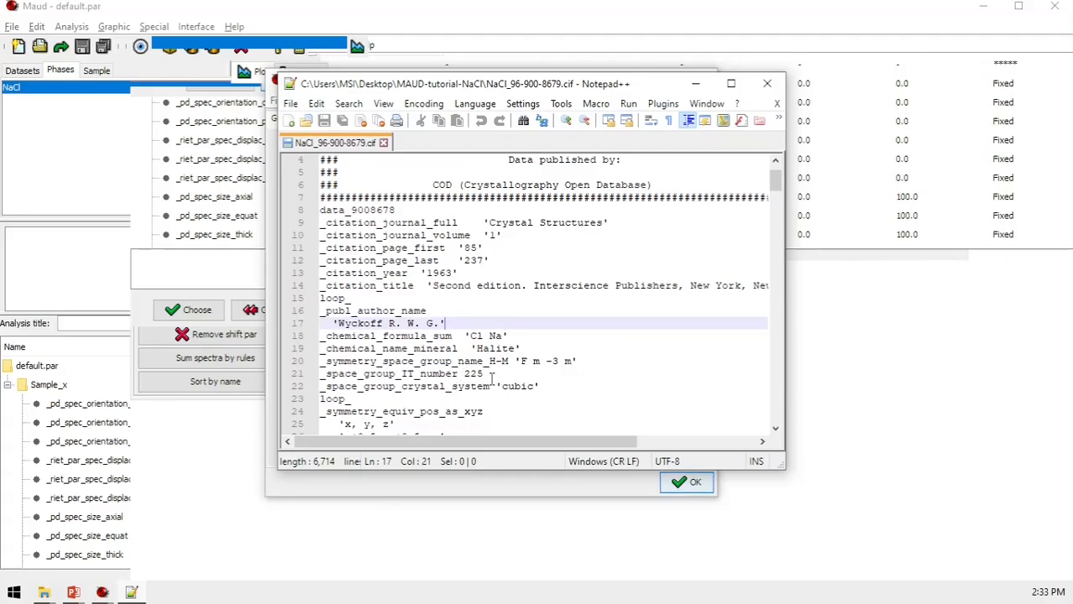
pyautogui.moveTo(486, 374); pyautogui.dragTo(444, 374)
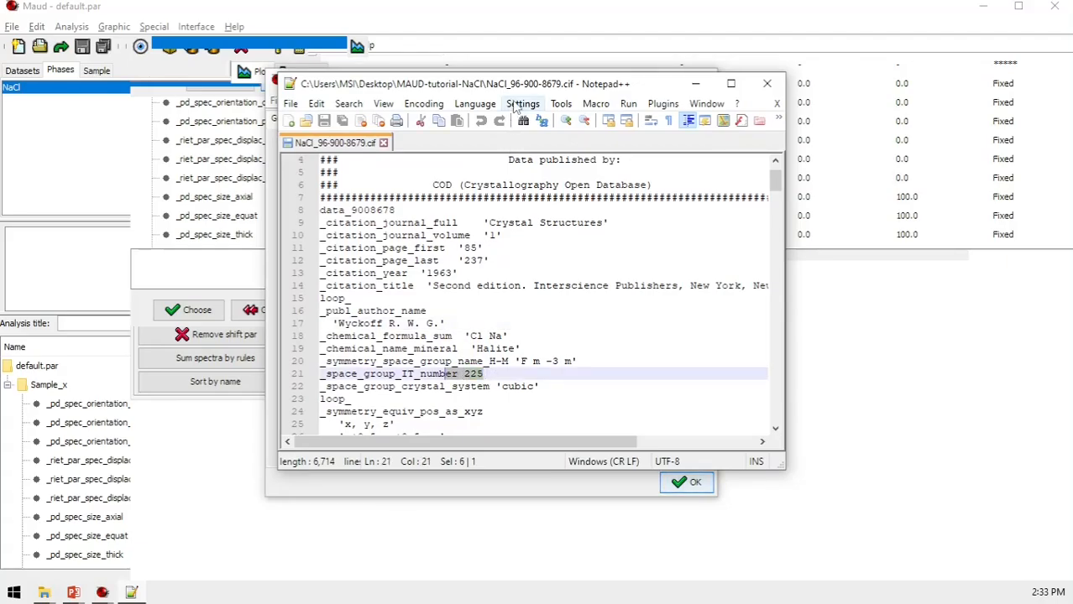
pyautogui.moveTo(516, 84); pyautogui.dragTo(788, 114)
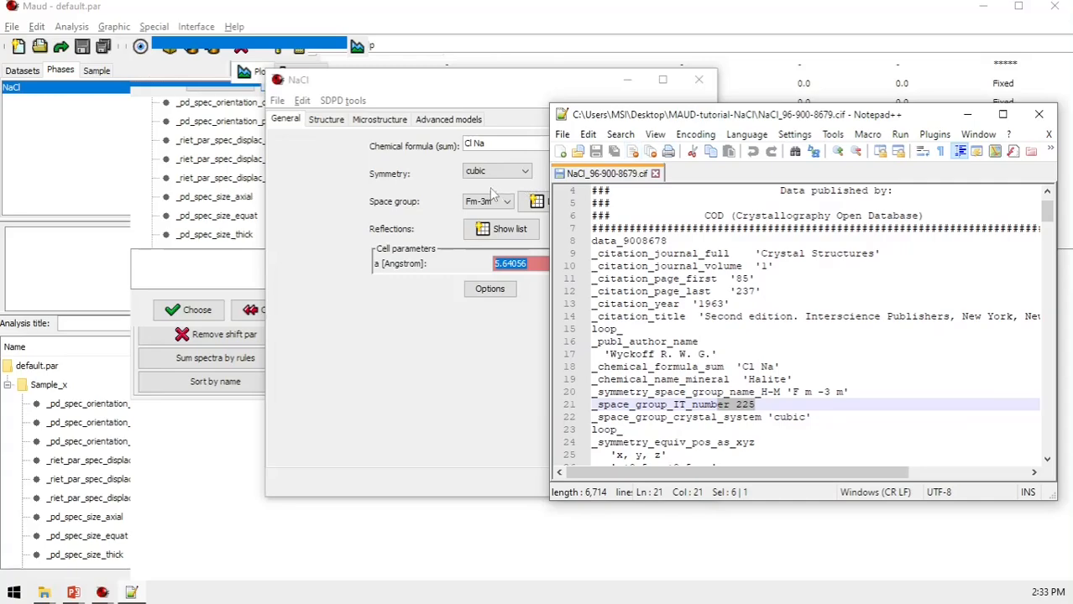
# Examine the cell lengths, cell angles and atom sites in the CIF file, and close it to recheck the phase's symmetry in MAUD
pyautogui.scroll(-1, 758, 407)
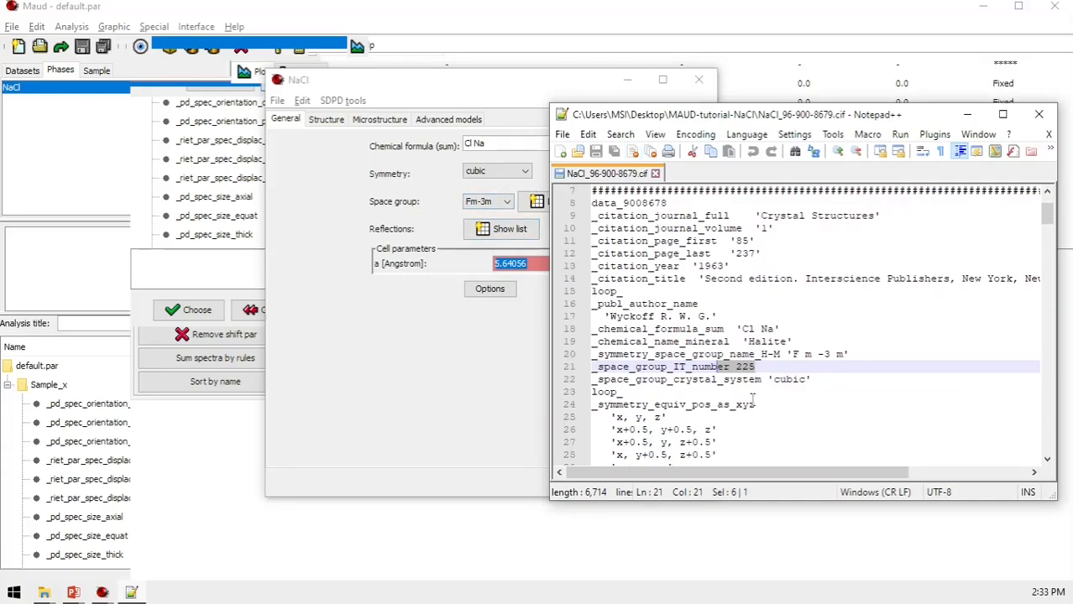
pyautogui.scroll(-16, 737, 378)
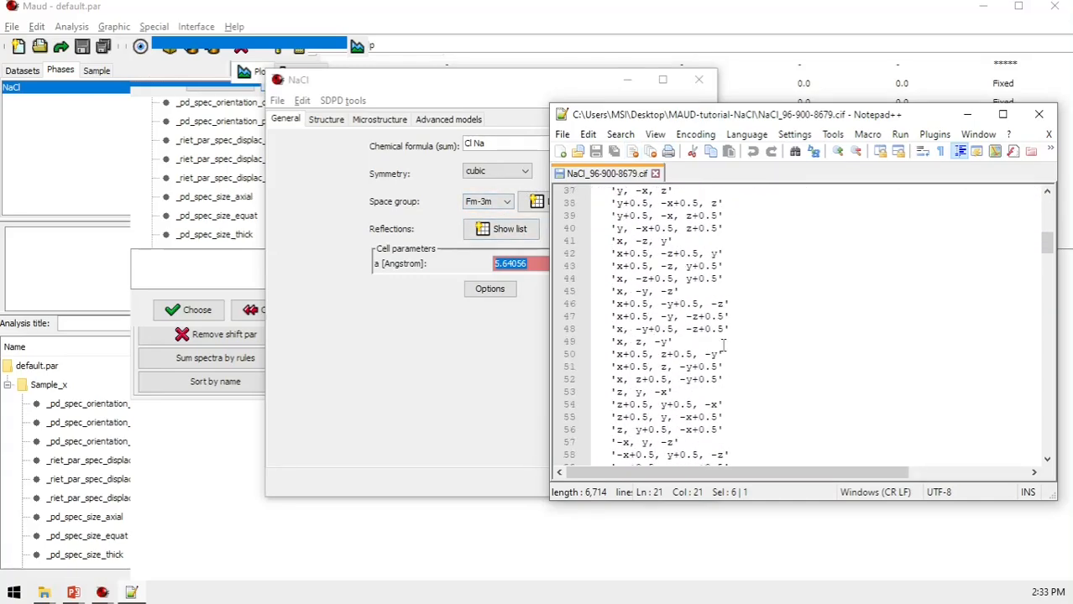
pyautogui.scroll(-20, 725, 345)
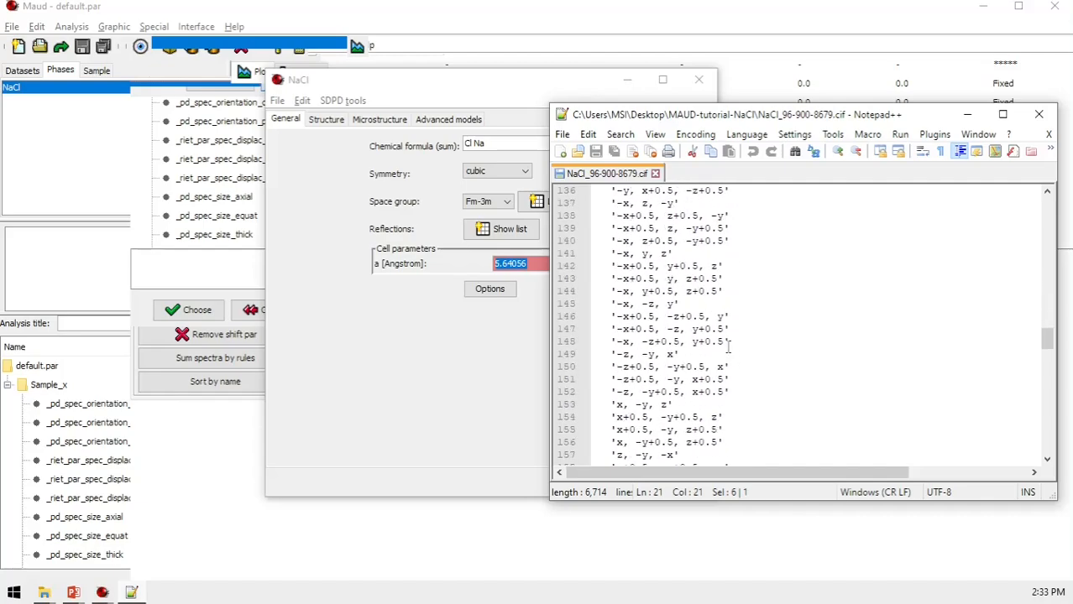
pyautogui.scroll(-8, 726, 349)
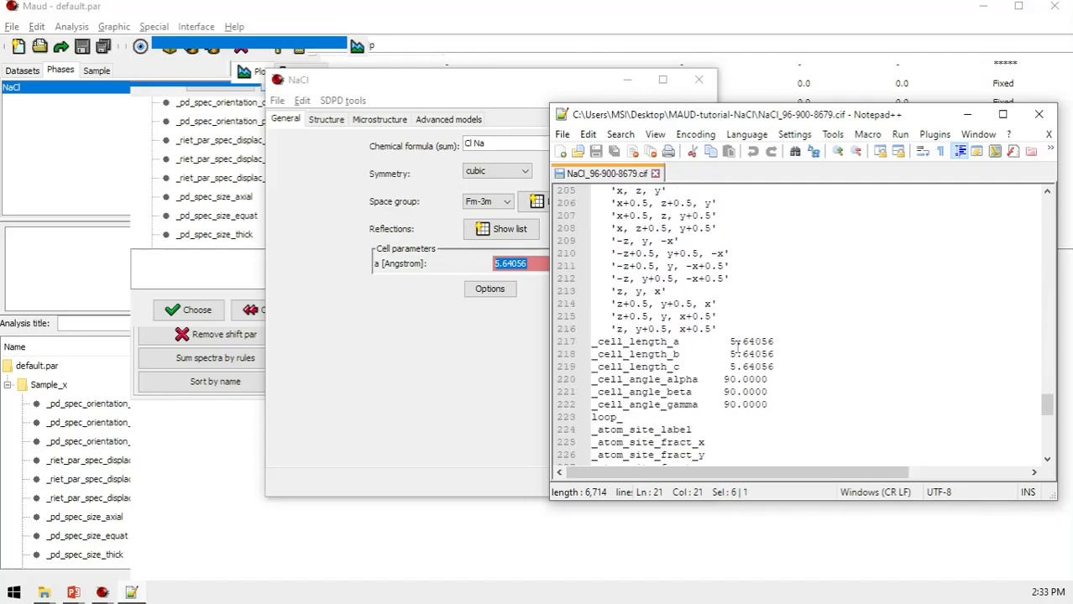
pyautogui.moveTo(738, 346); pyautogui.dragTo(760, 353)
pyautogui.click(766, 367)
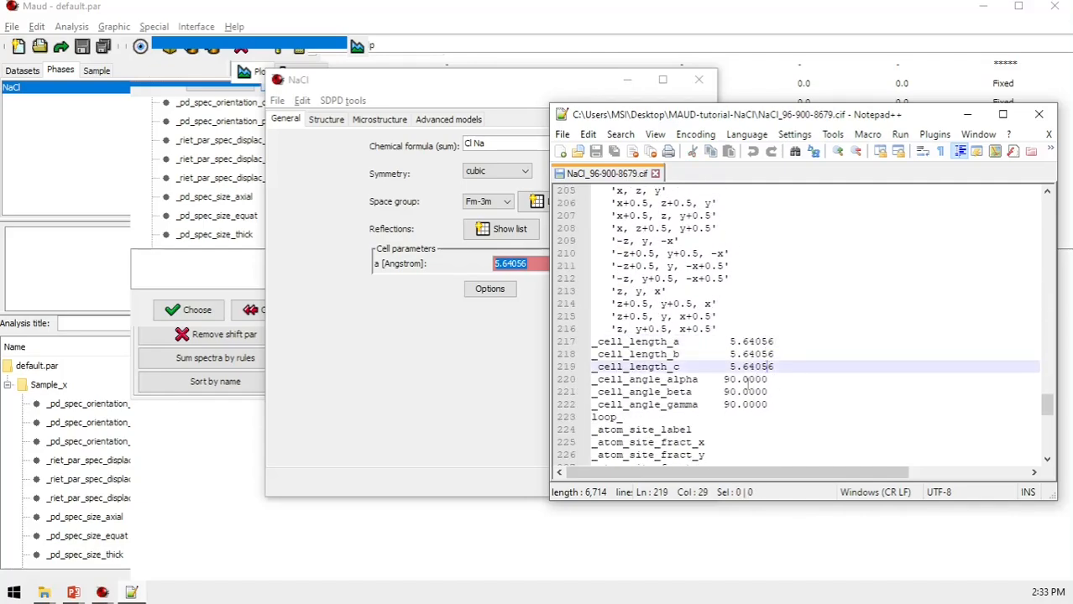
pyautogui.scroll(-2, 720, 353)
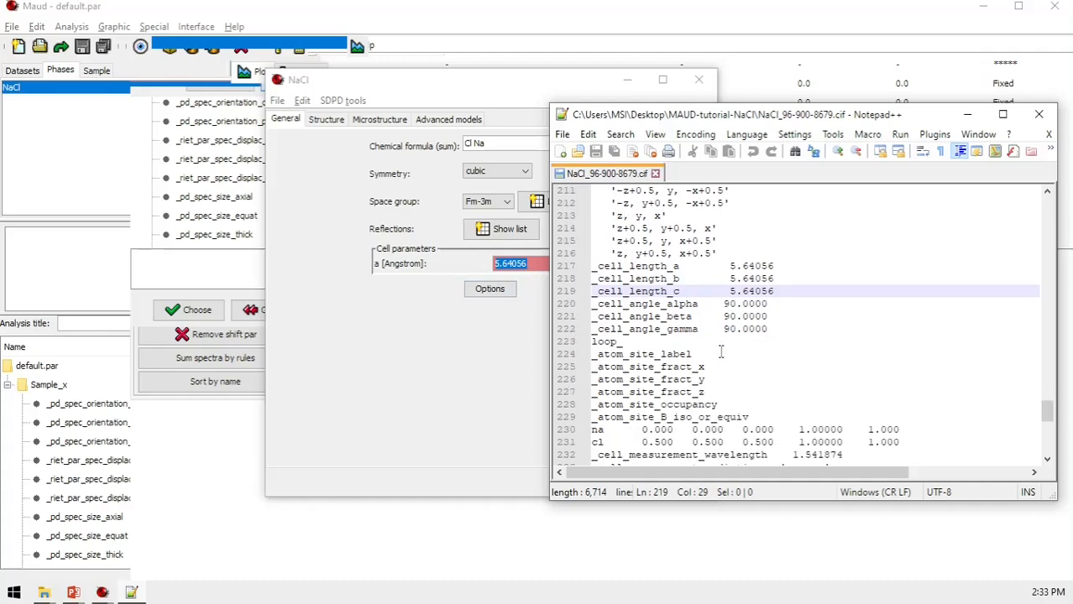
pyautogui.scroll(-2, 720, 353)
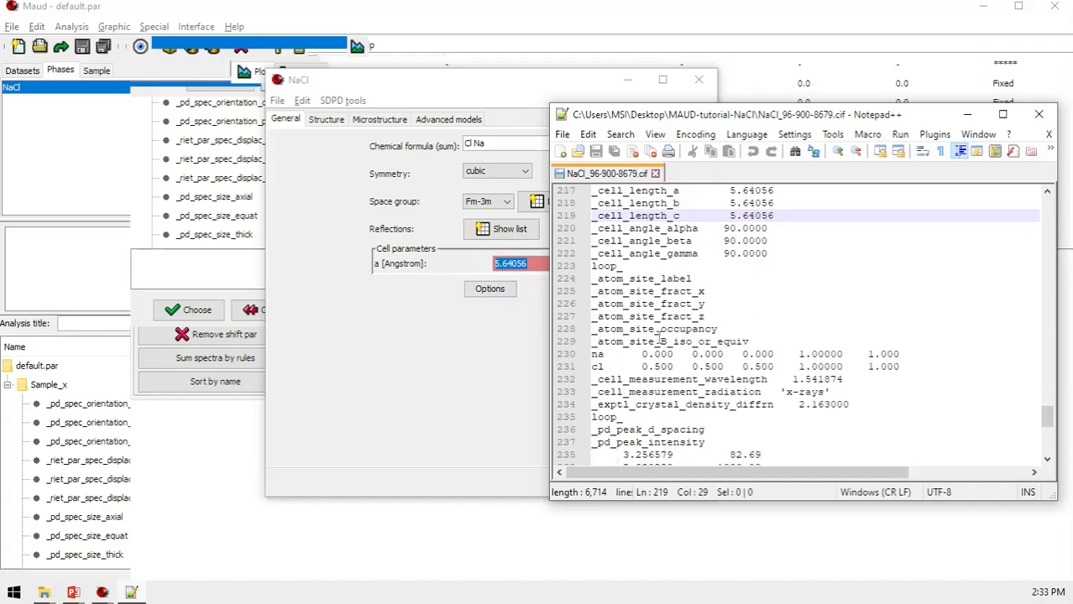
pyautogui.scroll(-9, 660, 340)
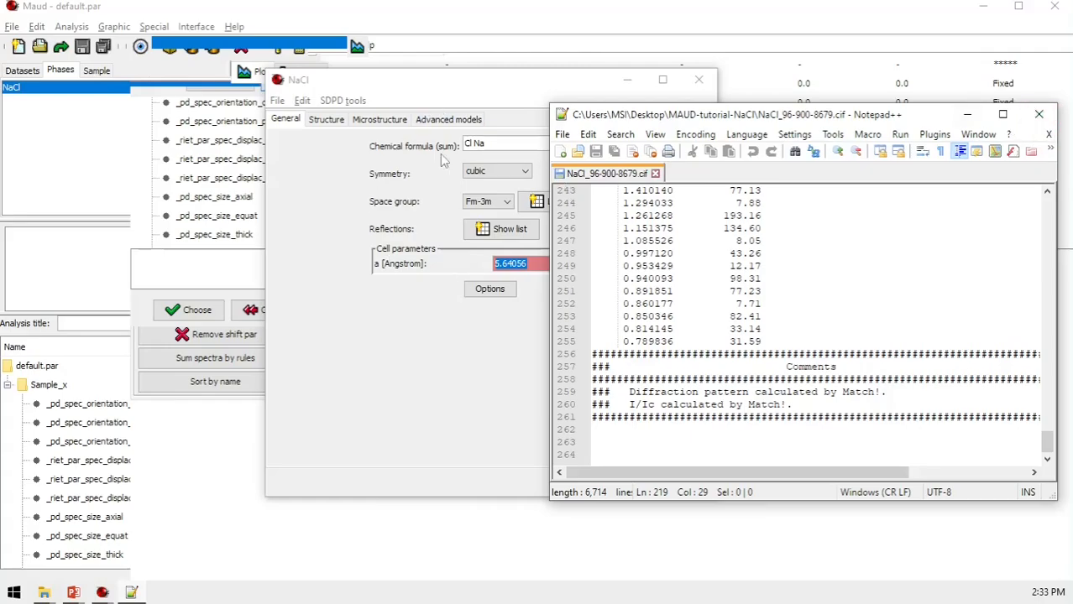
pyautogui.click(1038, 117)
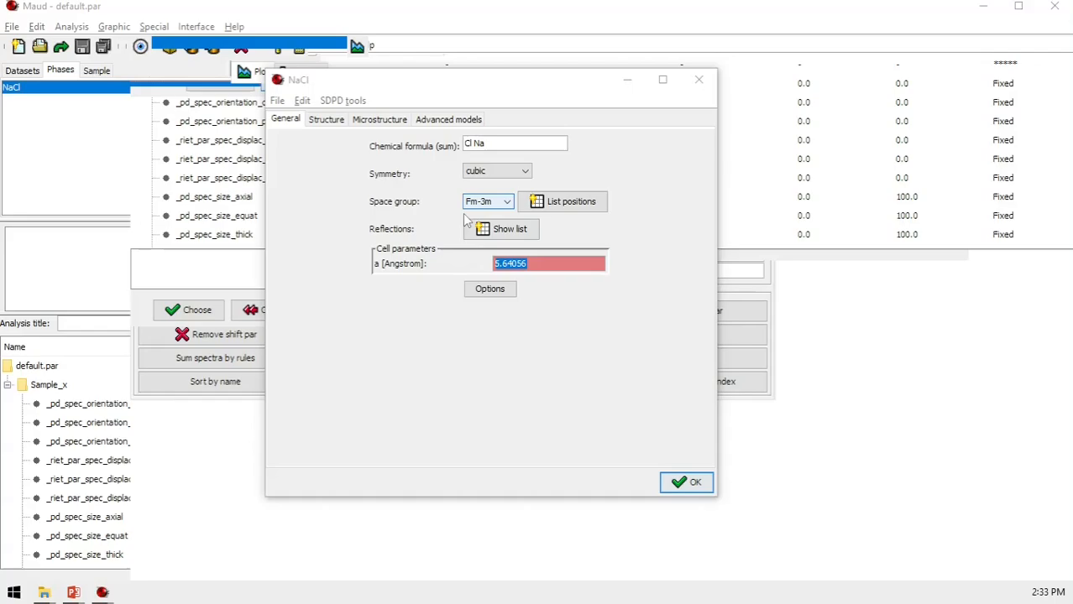
pyautogui.click(527, 172)
pyautogui.click(602, 168)
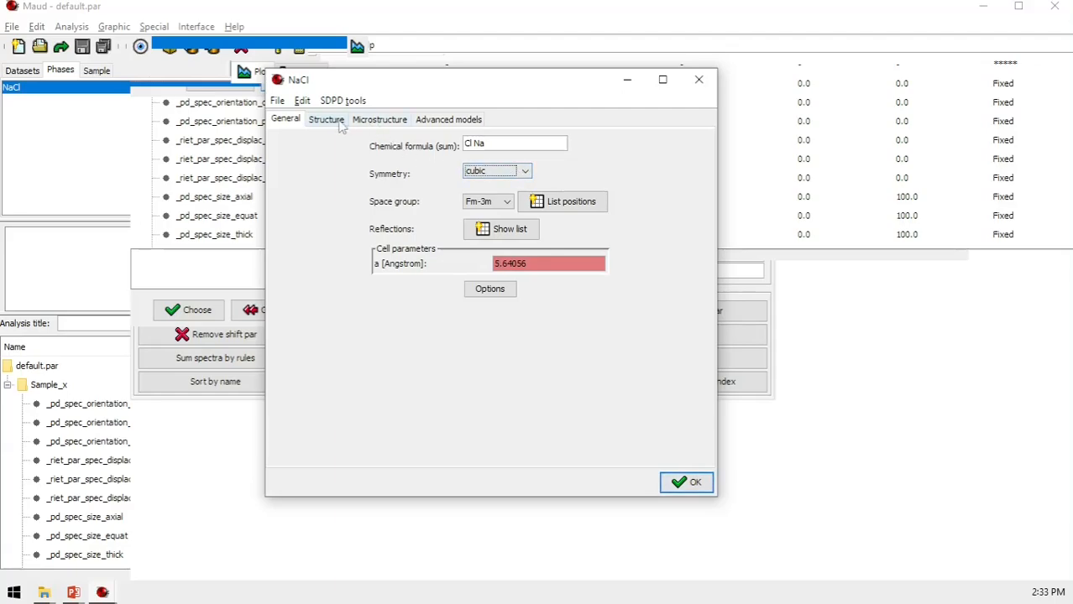
# Set the NaCl phase's texture model to arbitrary tex in the advanced models, and accept the phase settings
pyautogui.click(433, 122)
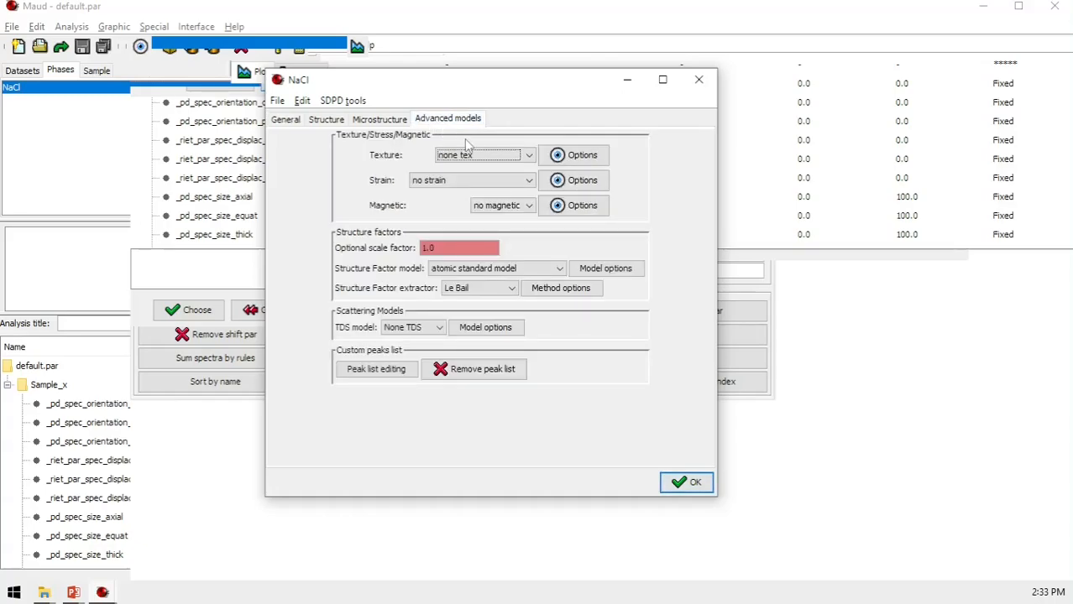
pyautogui.click(505, 160)
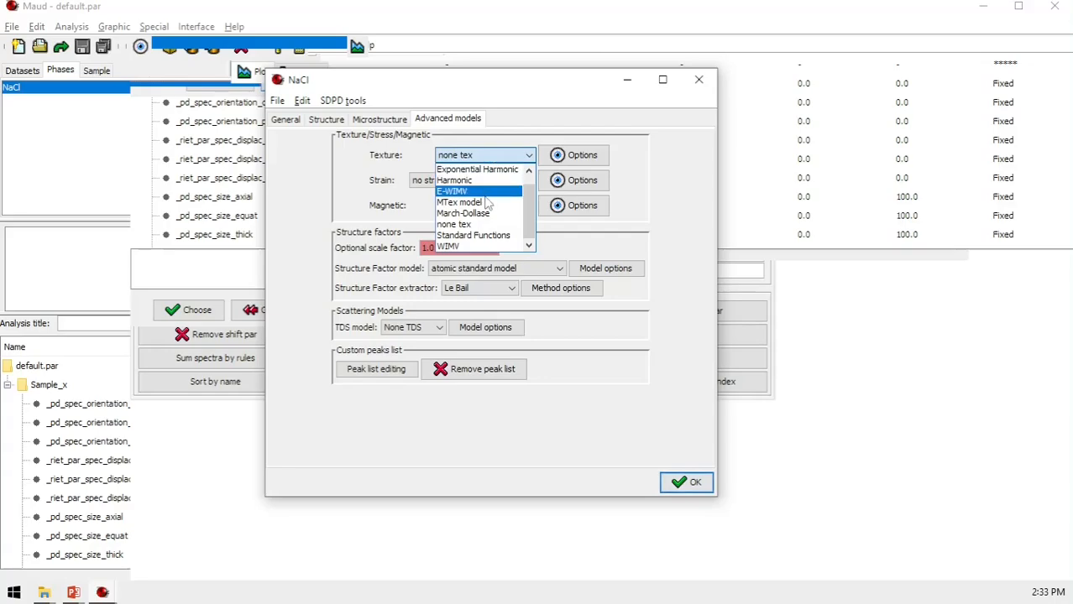
pyautogui.scroll(1, 487, 204)
pyautogui.click(491, 170)
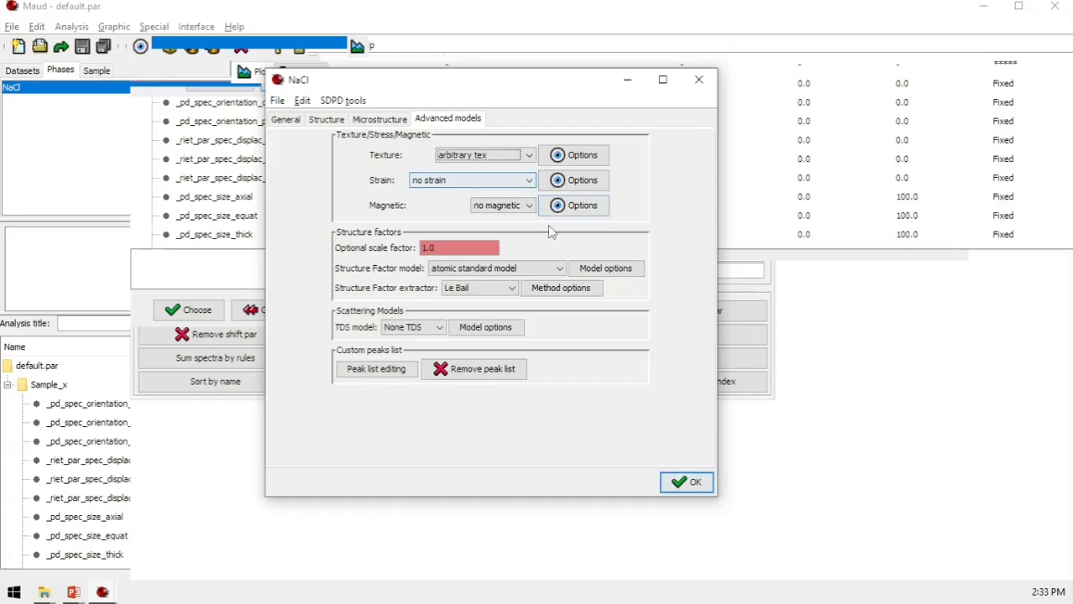
pyautogui.click(685, 484)
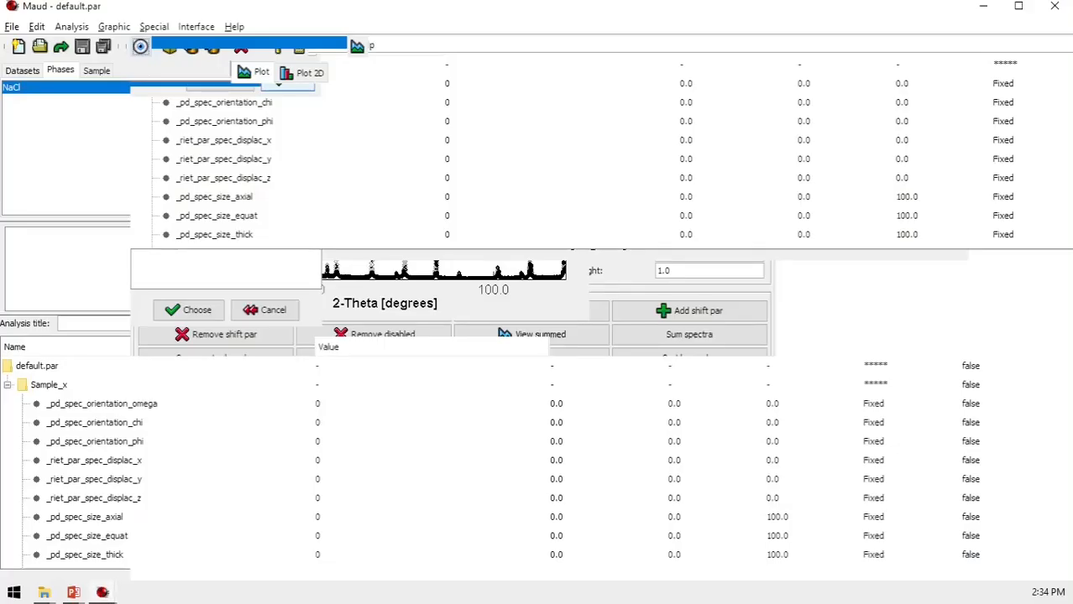
# Return to MAUD's datasets list, and open the parameters list of the analysis
pyautogui.click(19, 72)
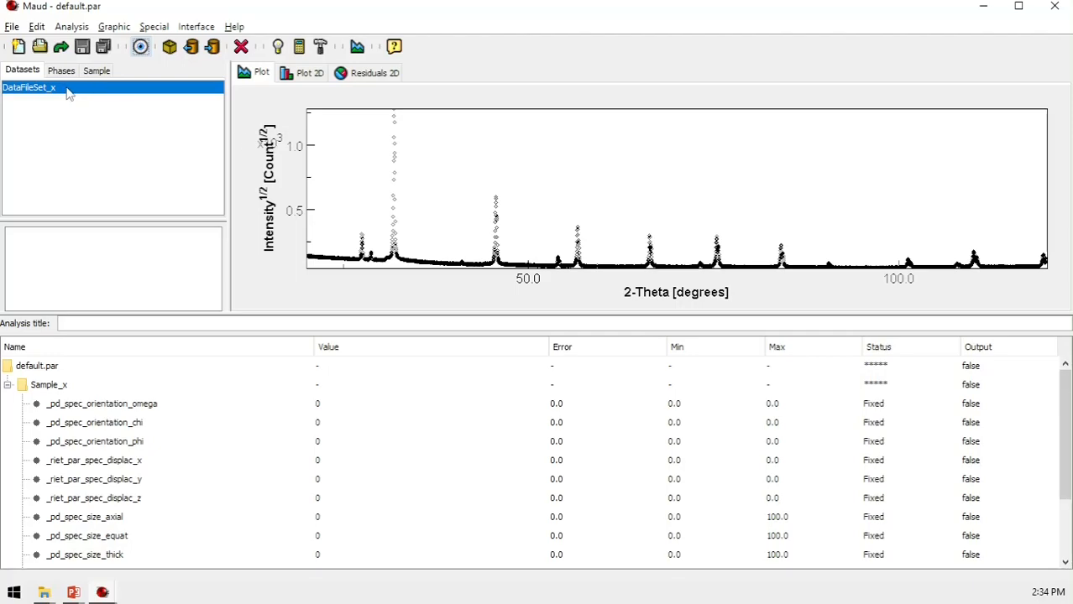
pyautogui.click(79, 28)
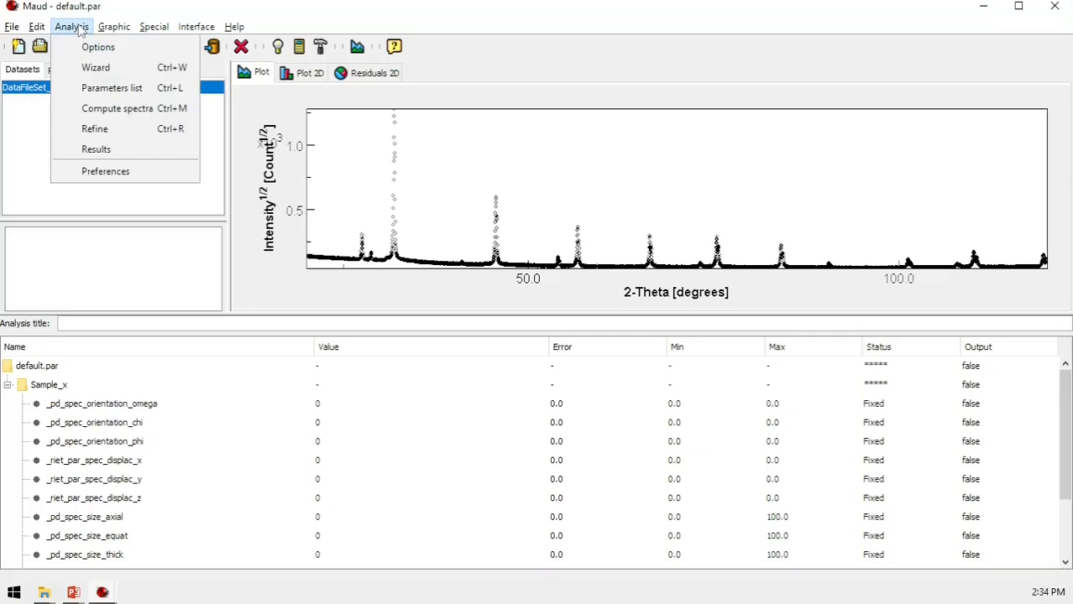
pyautogui.click(142, 94)
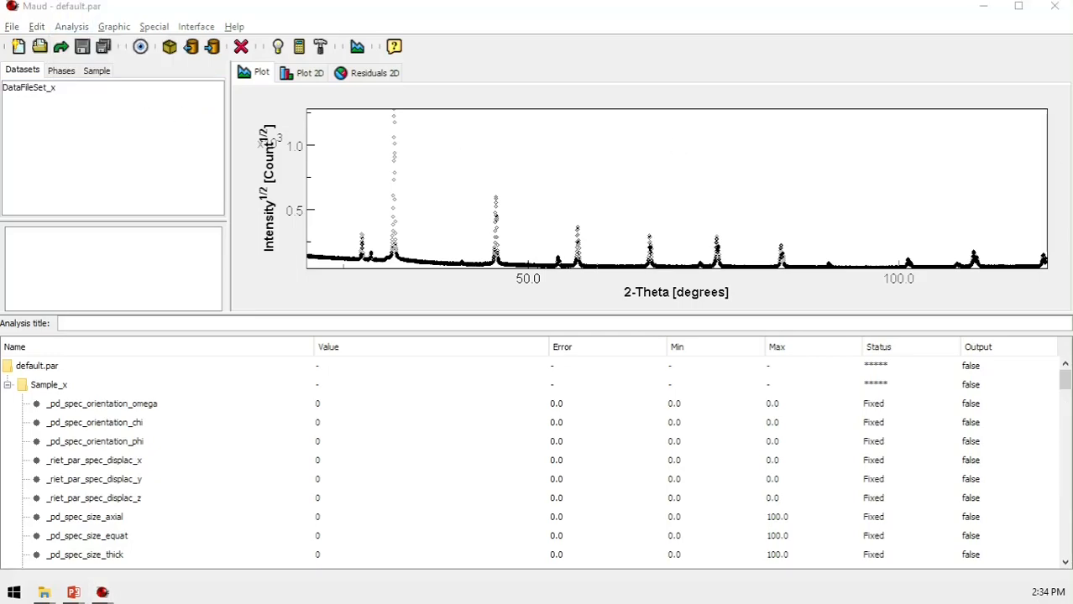
# Expand the parameters list, fix all parameters, free the backgrounds and scale parameters, and close the list
pyautogui.moveTo(1049, 42); pyautogui.dragTo(345, 4)
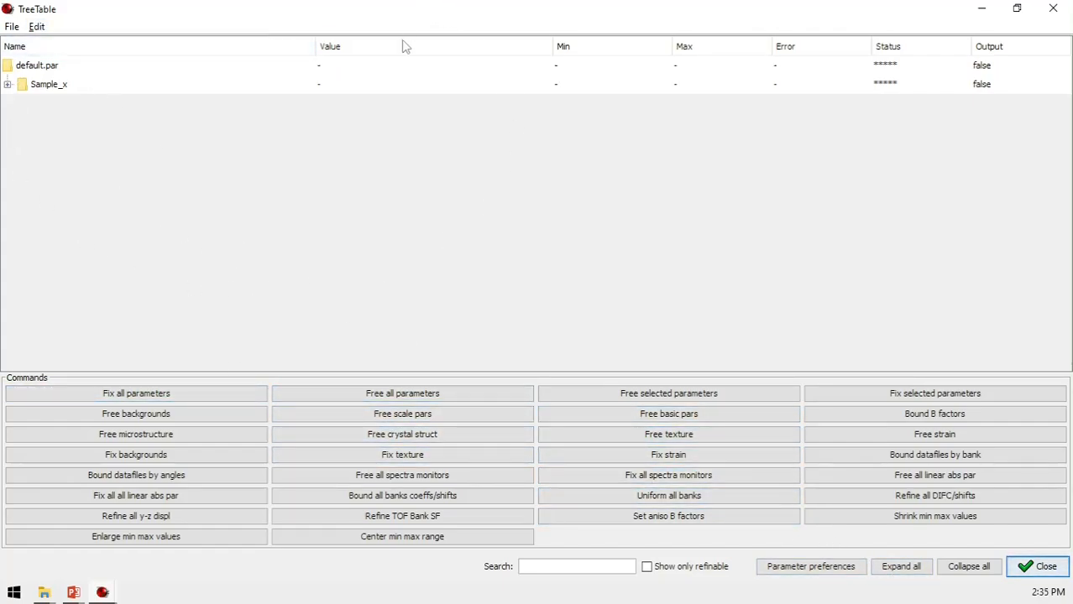
pyautogui.click(923, 571)
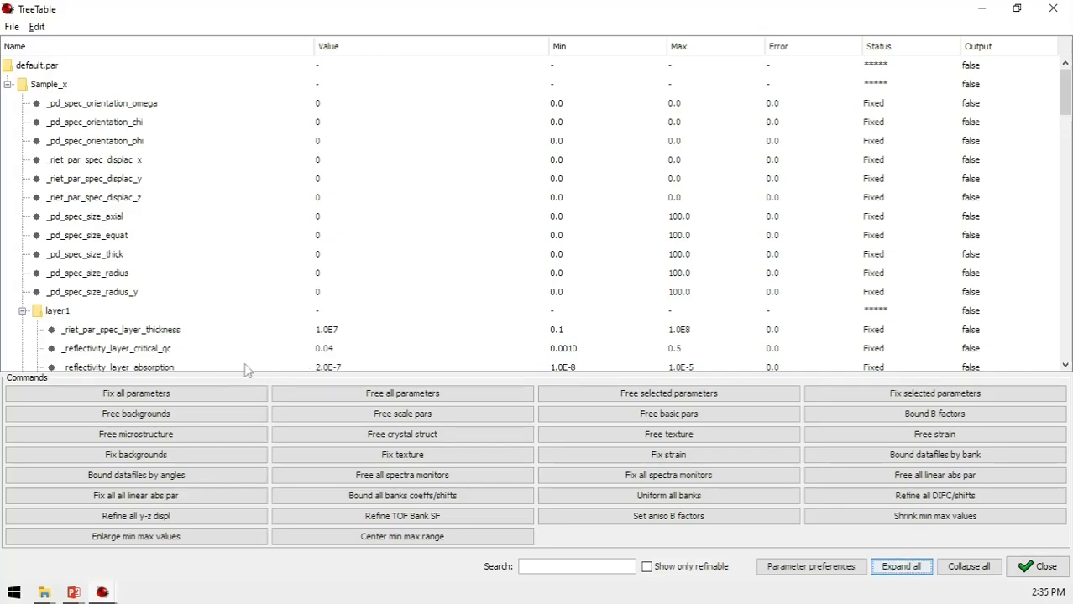
pyautogui.click(192, 398)
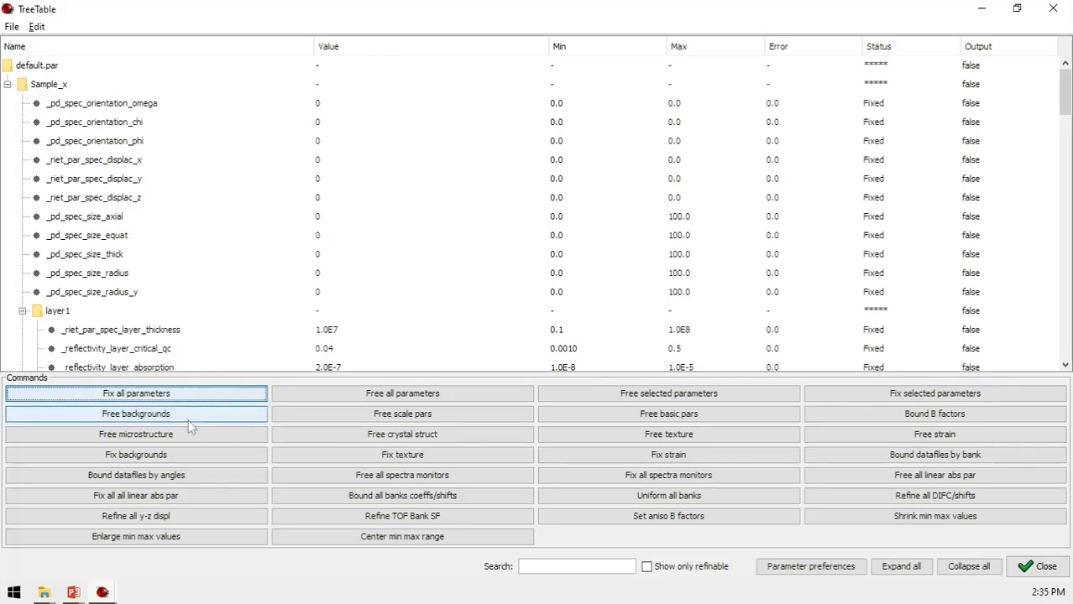
pyautogui.click(193, 415)
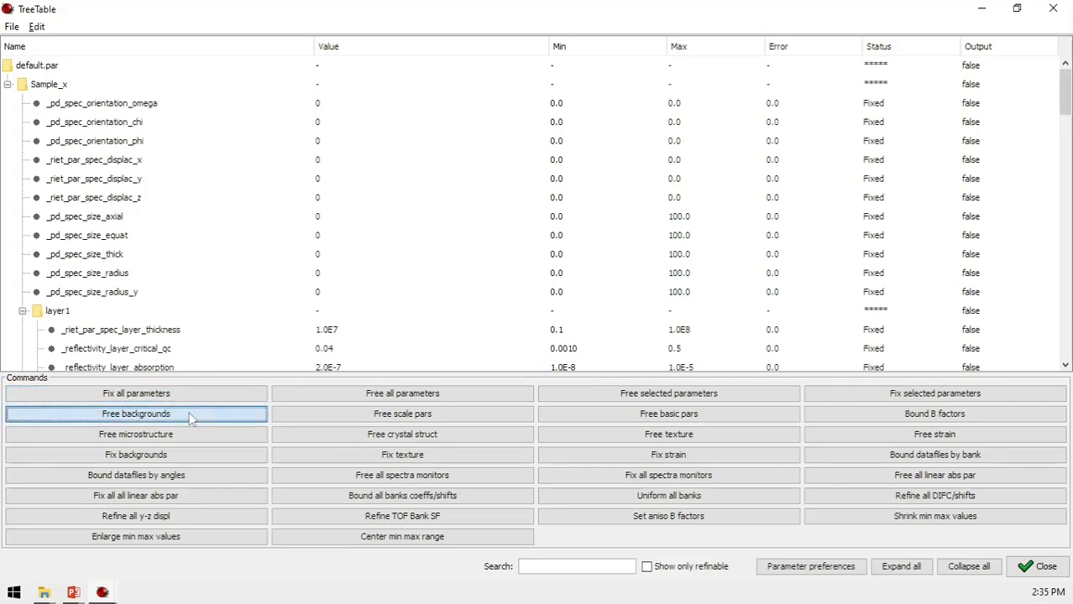
pyautogui.click(391, 416)
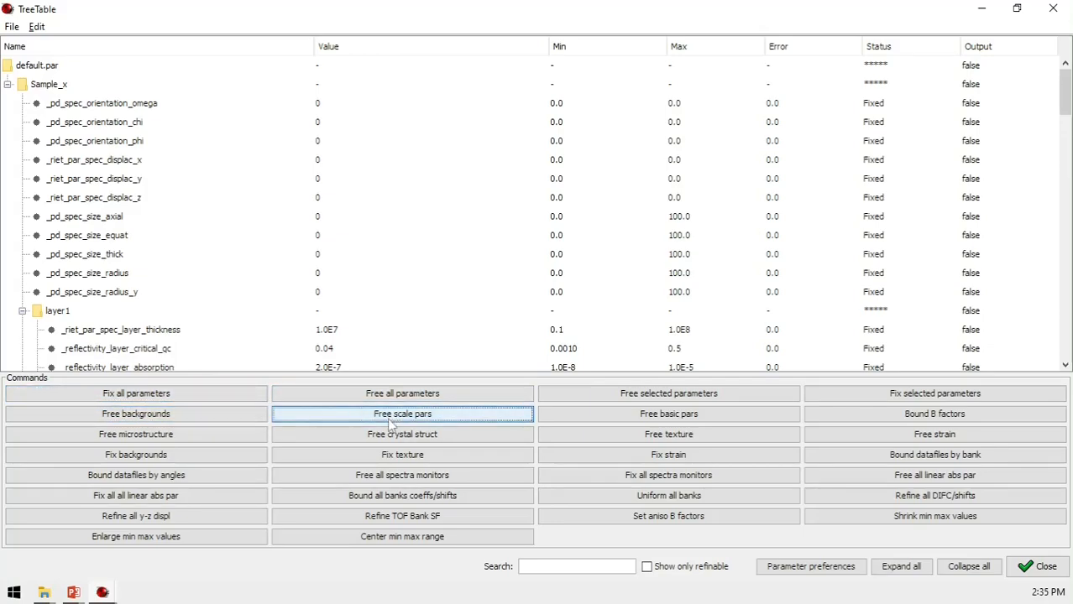
pyautogui.click(1041, 568)
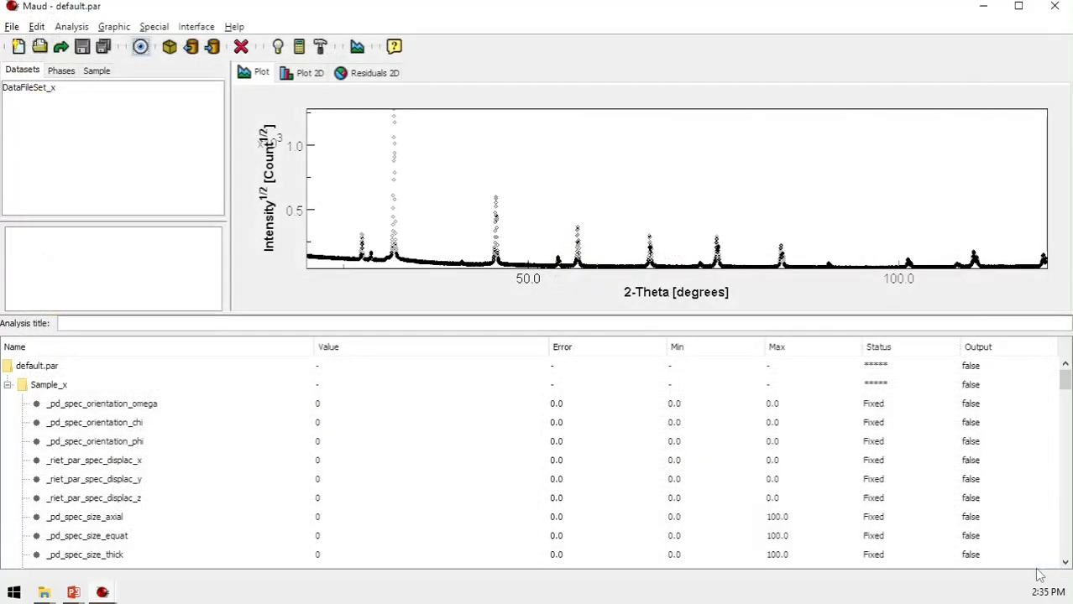
# Compute the diffraction pattern from the current model, and launch the parameters refinement
pyautogui.click(304, 53)
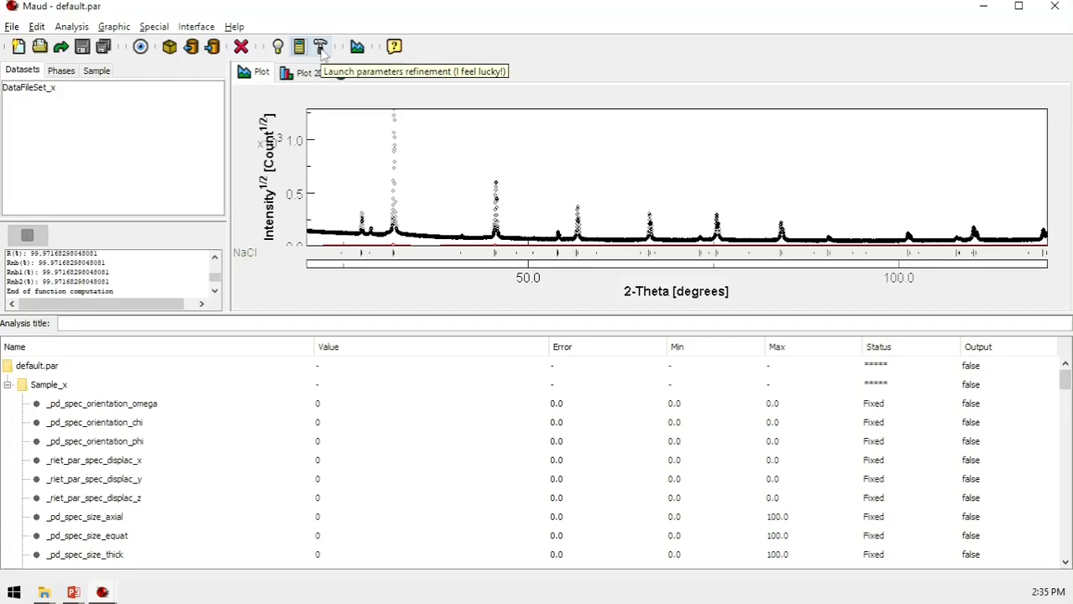
pyautogui.click(320, 48)
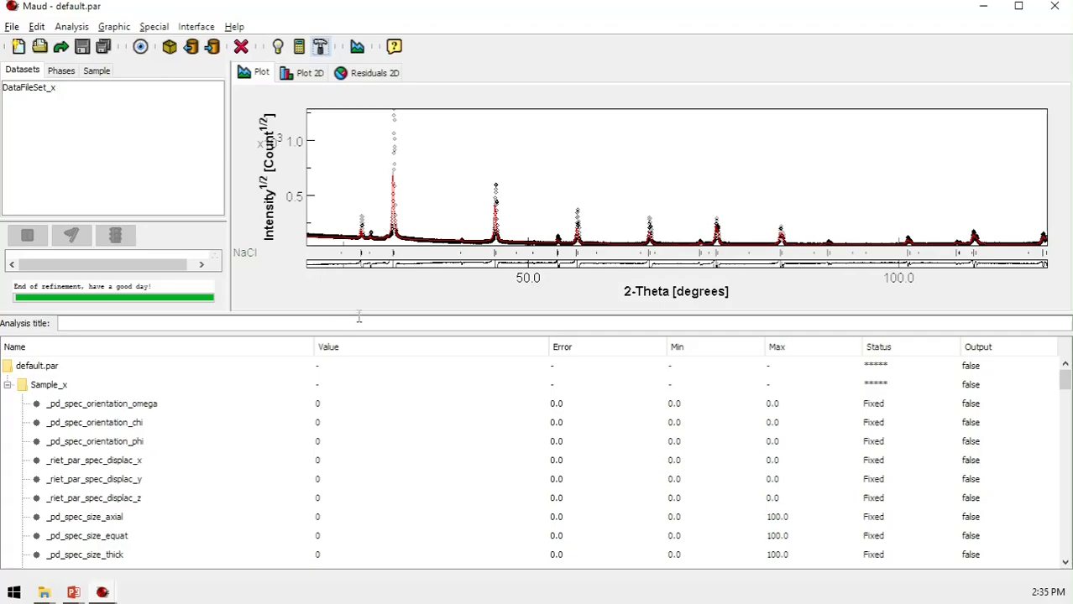
# Enlarge the plot area, and compare the calculated and measured peaks between about 26 and 36 degrees 2-theta
pyautogui.moveTo(358, 312); pyautogui.dragTo(377, 433)
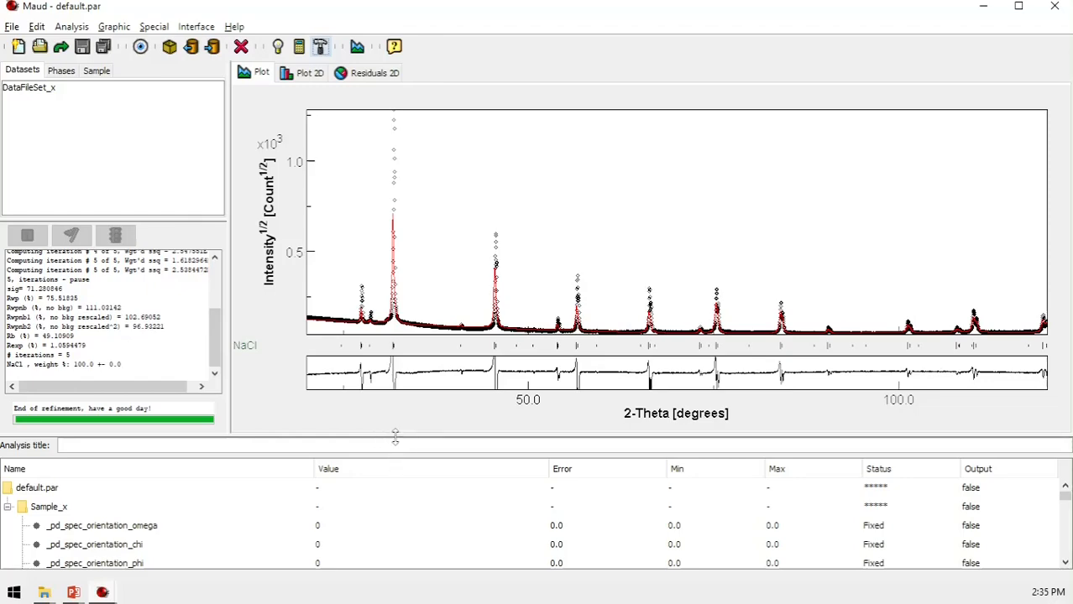
pyautogui.moveTo(394, 437); pyautogui.dragTo(393, 423)
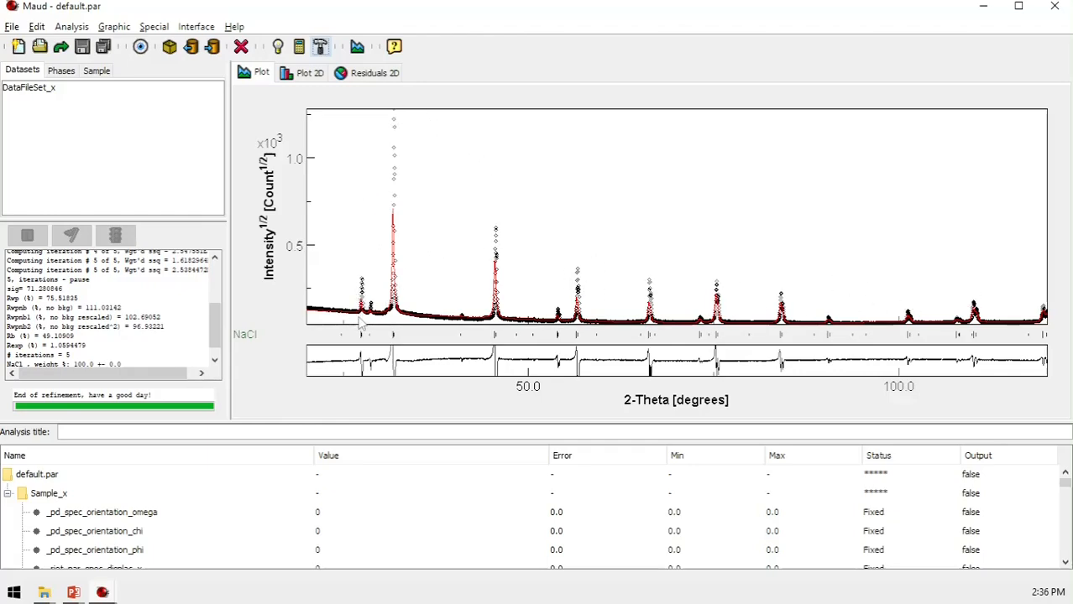
pyautogui.moveTo(349, 321); pyautogui.dragTo(431, 113)
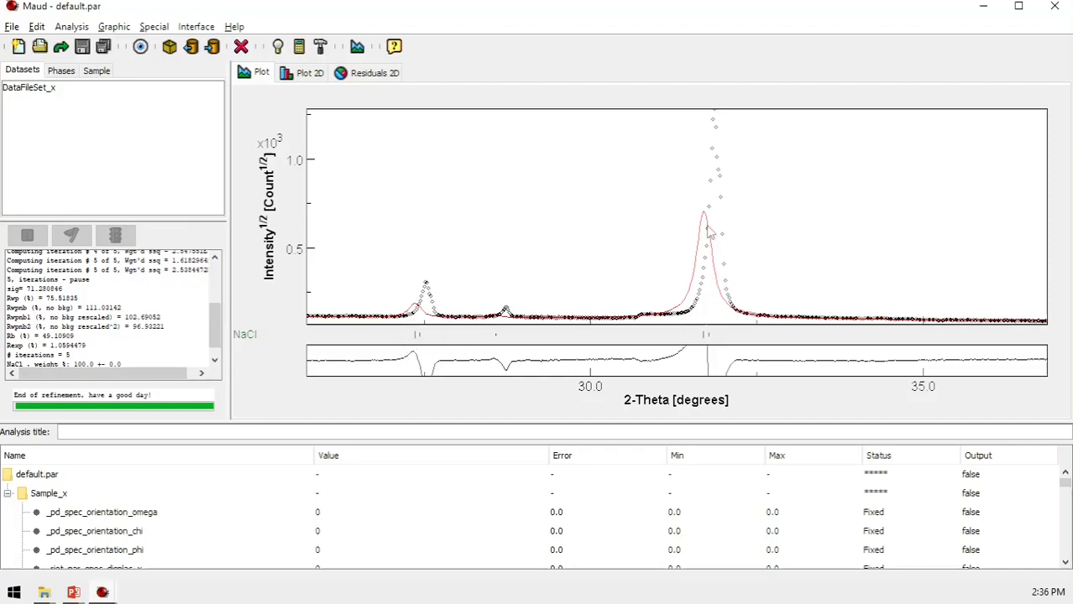
pyautogui.doubleClick(784, 250)
pyautogui.moveTo(941, 266); pyautogui.dragTo(994, 333)
pyautogui.doubleClick(915, 247)
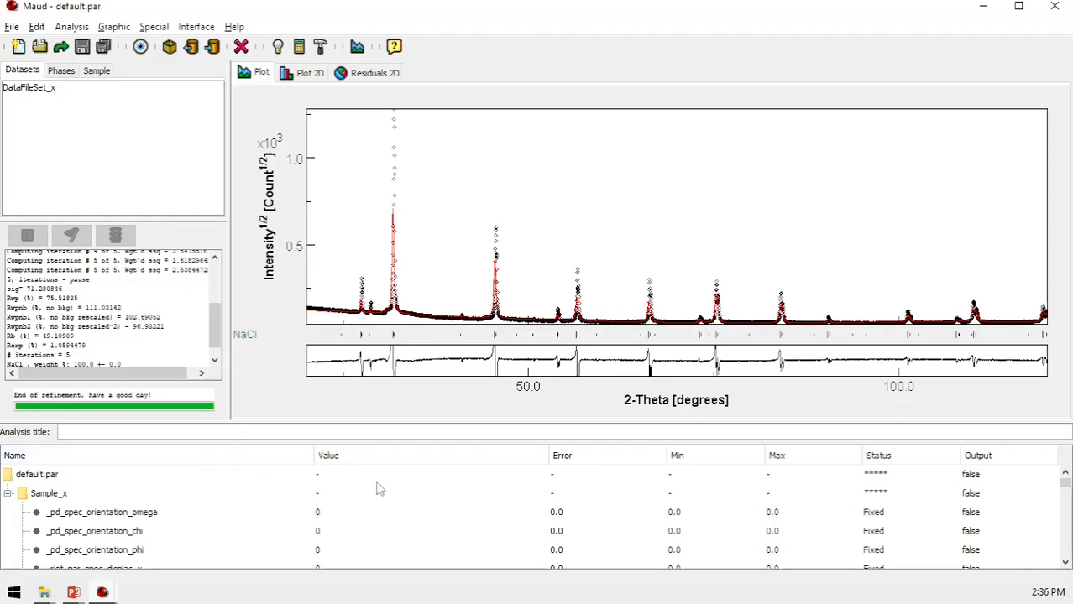
# Set the adjustment increment of the sample's z displacement (_riet_par_spec_displac_z) to 0.1
pyautogui.scroll(-1, 378, 487)
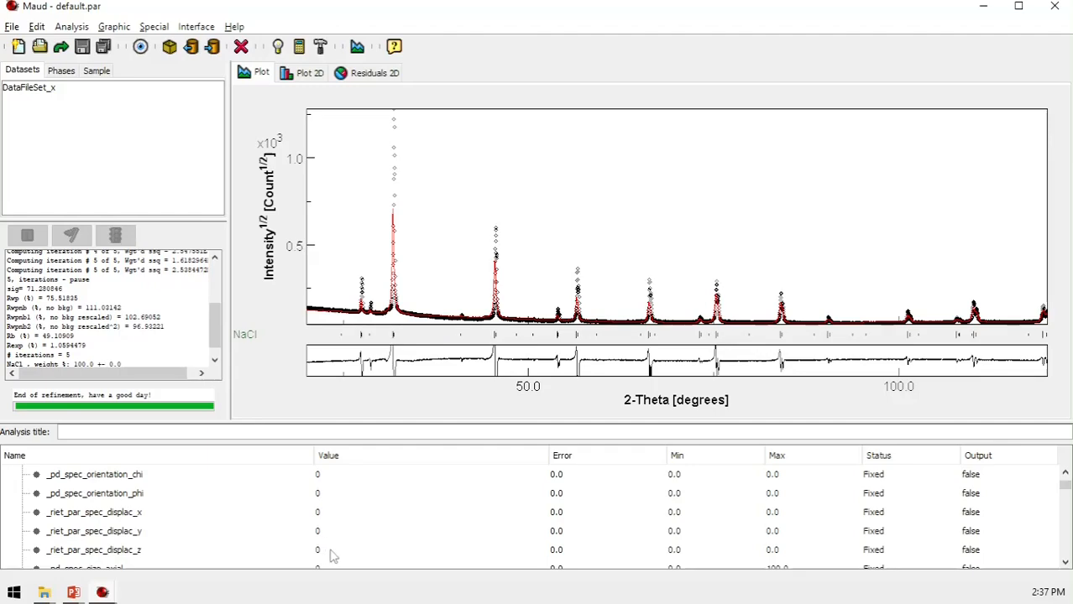
pyautogui.click(332, 552)
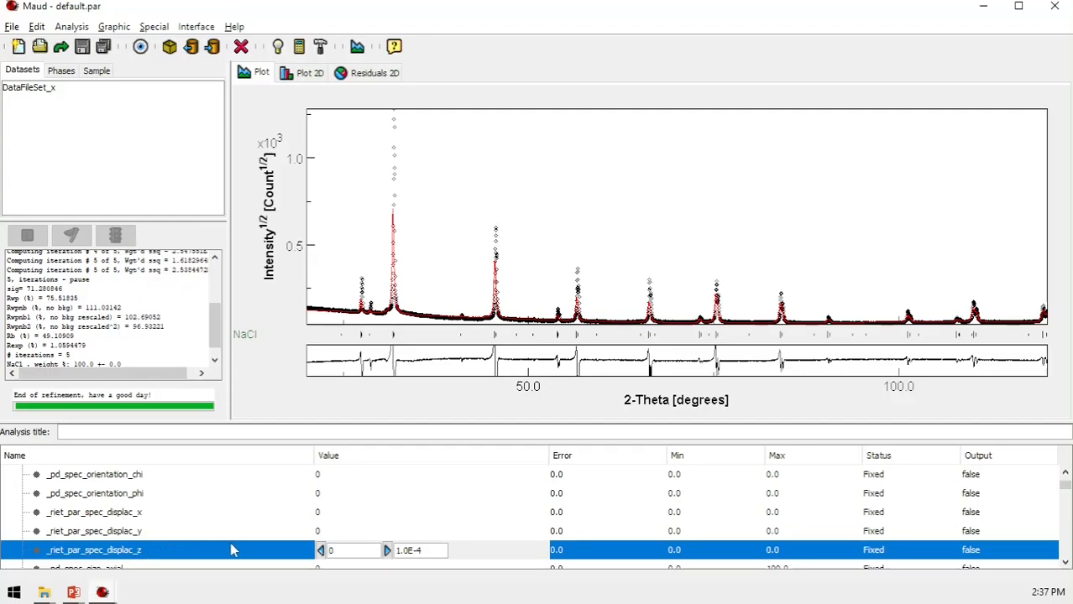
pyautogui.moveTo(442, 551); pyautogui.dragTo(392, 563)
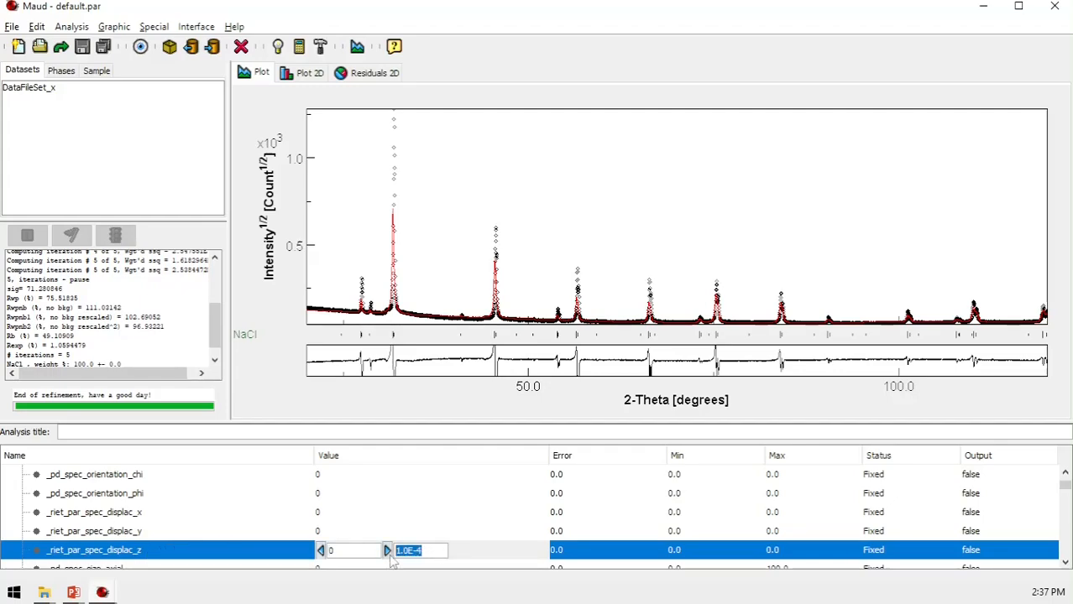
pyautogui.write('0.1')
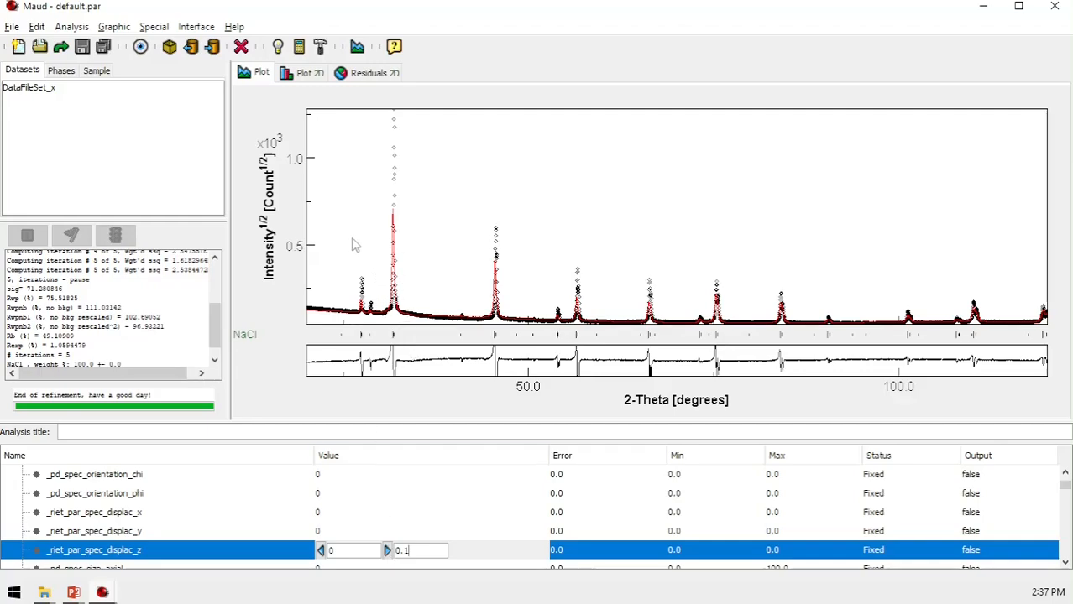
pyautogui.moveTo(341, 227); pyautogui.dragTo(419, 321)
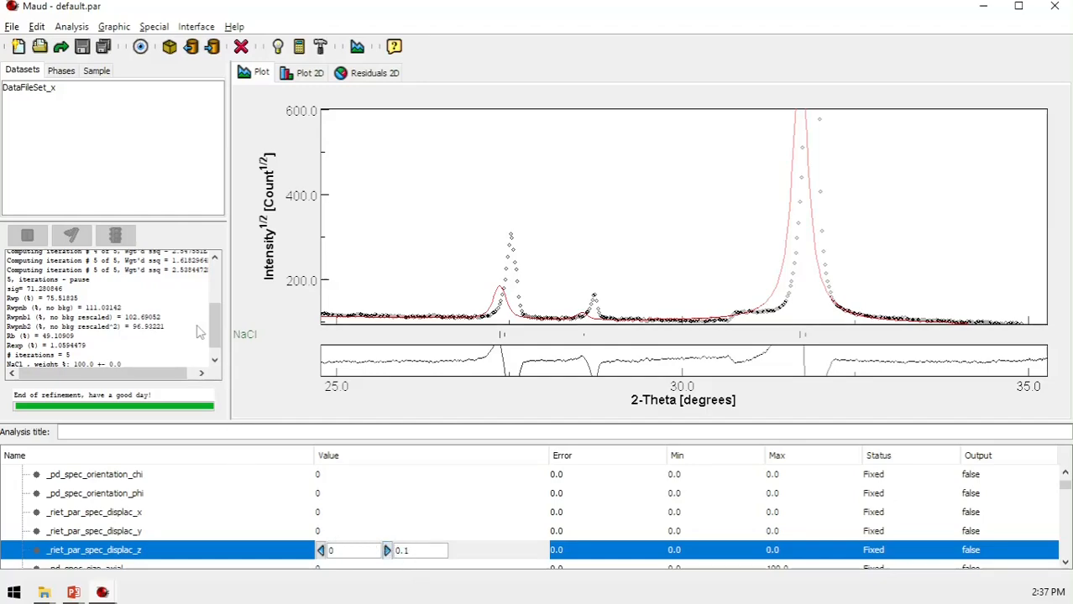
# Open Sample_x, examine its layers, sample position and sample dimensions, and close it
pyautogui.click(98, 70)
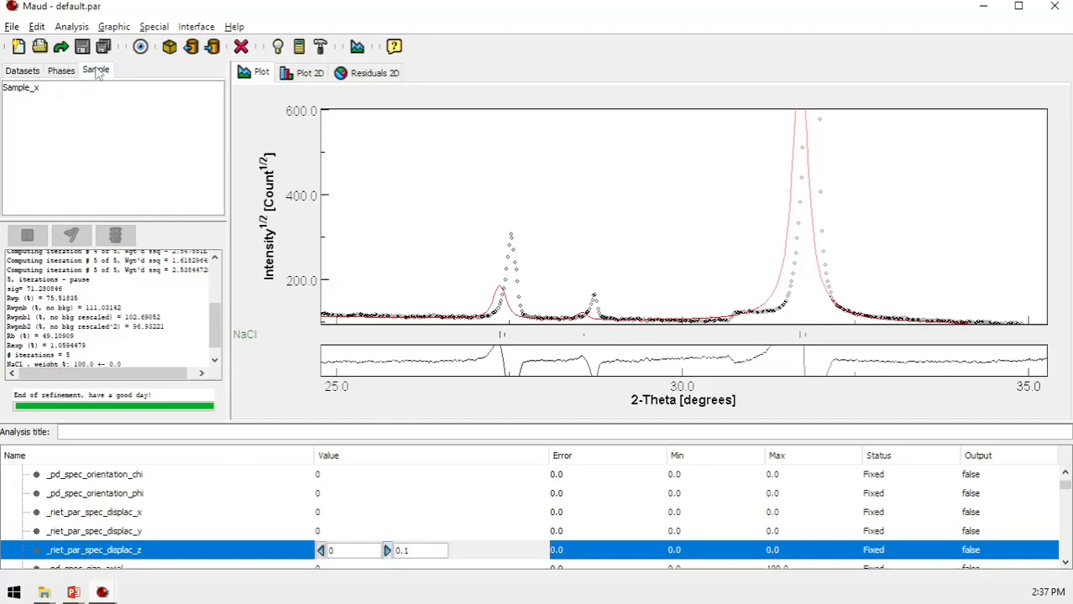
pyautogui.click(55, 88)
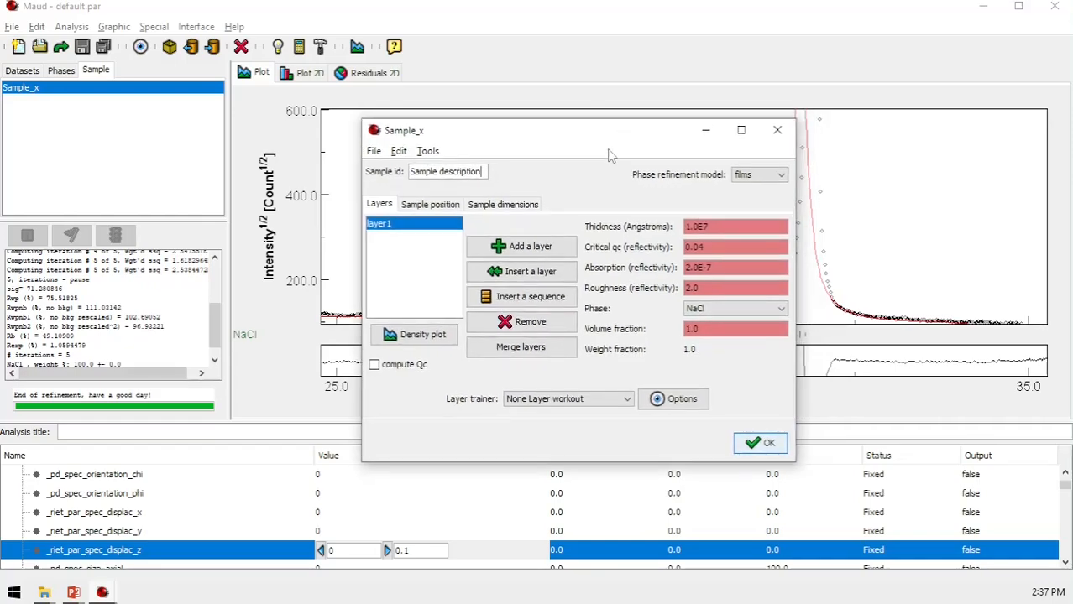
pyautogui.click(446, 207)
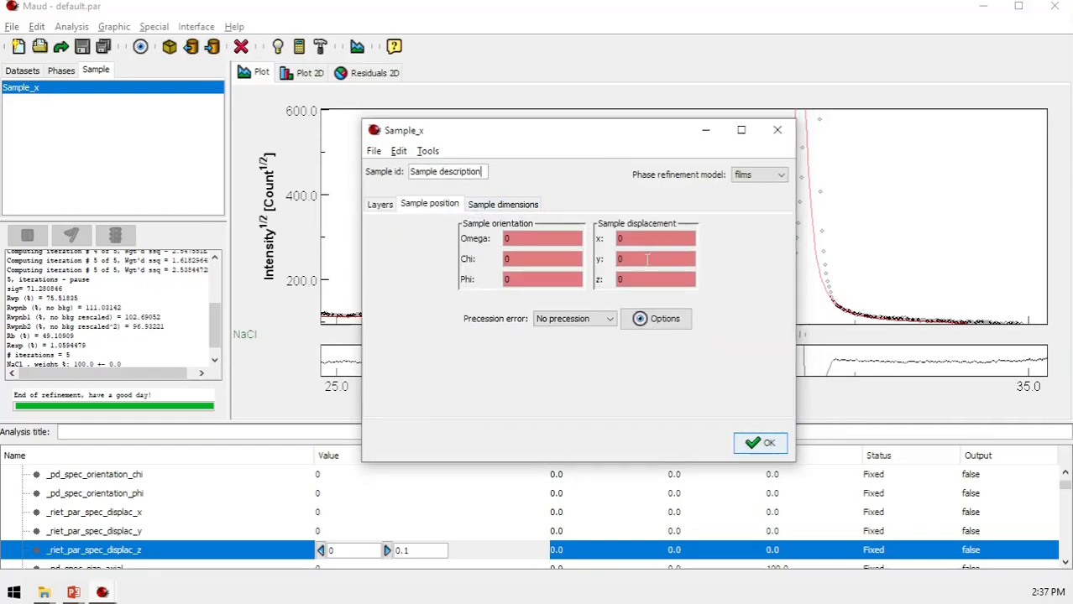
pyautogui.click(507, 208)
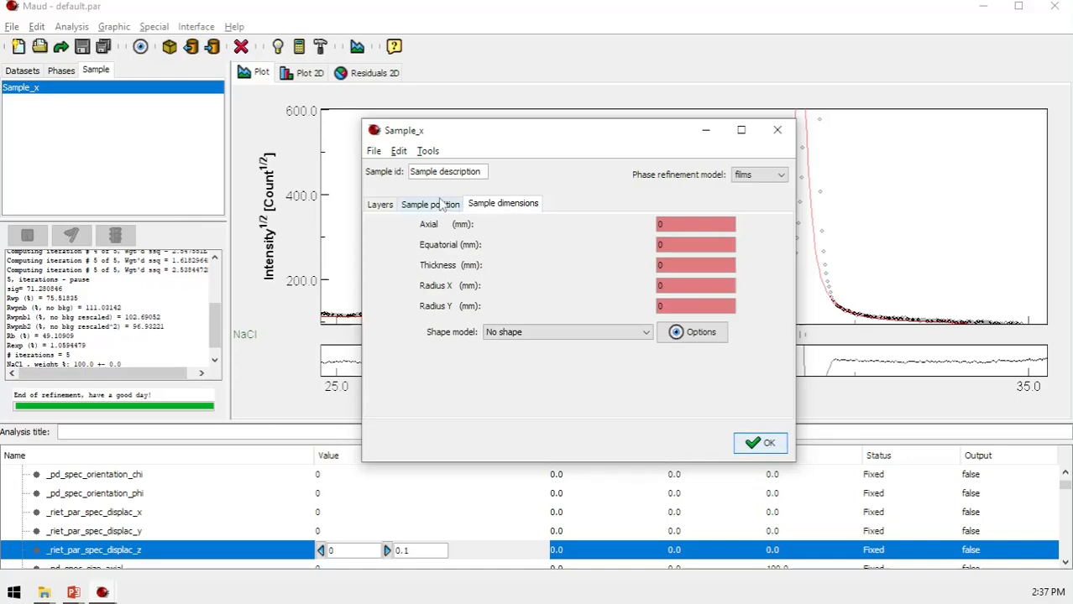
pyautogui.click(442, 205)
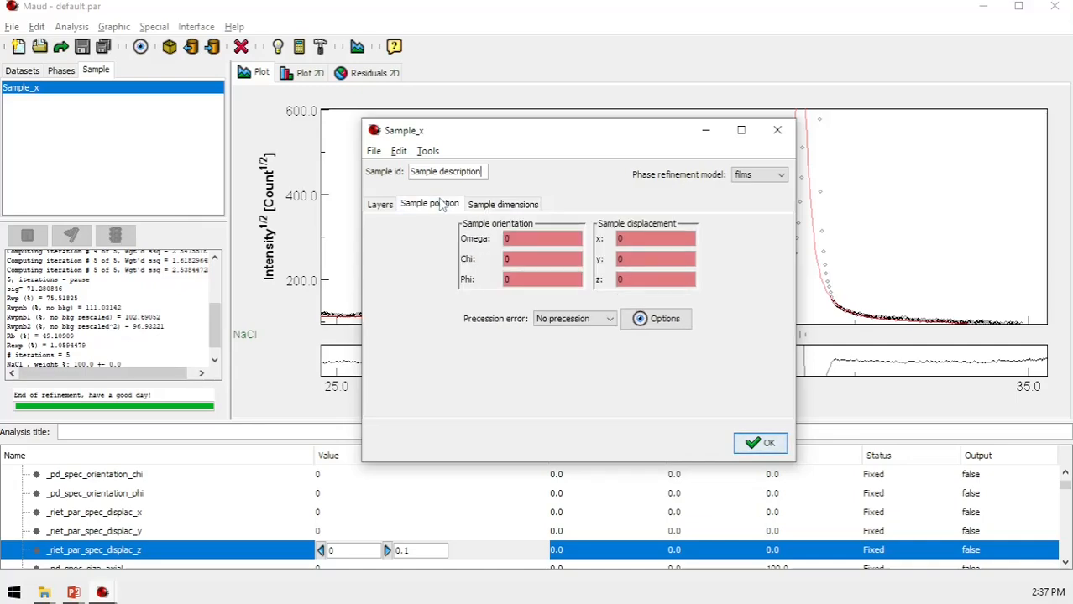
pyautogui.click(641, 261)
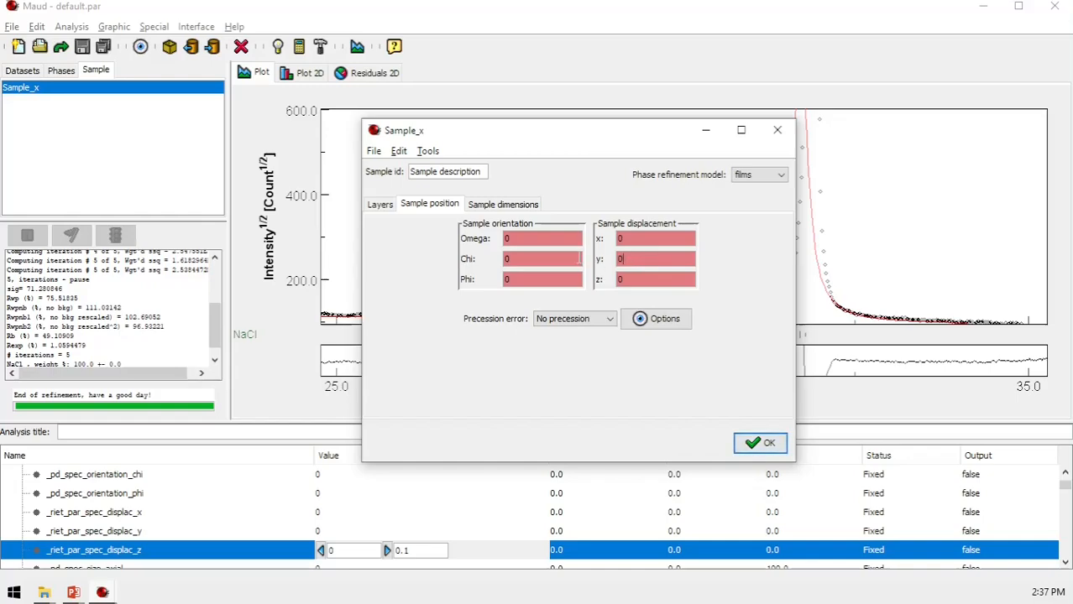
pyautogui.click(505, 205)
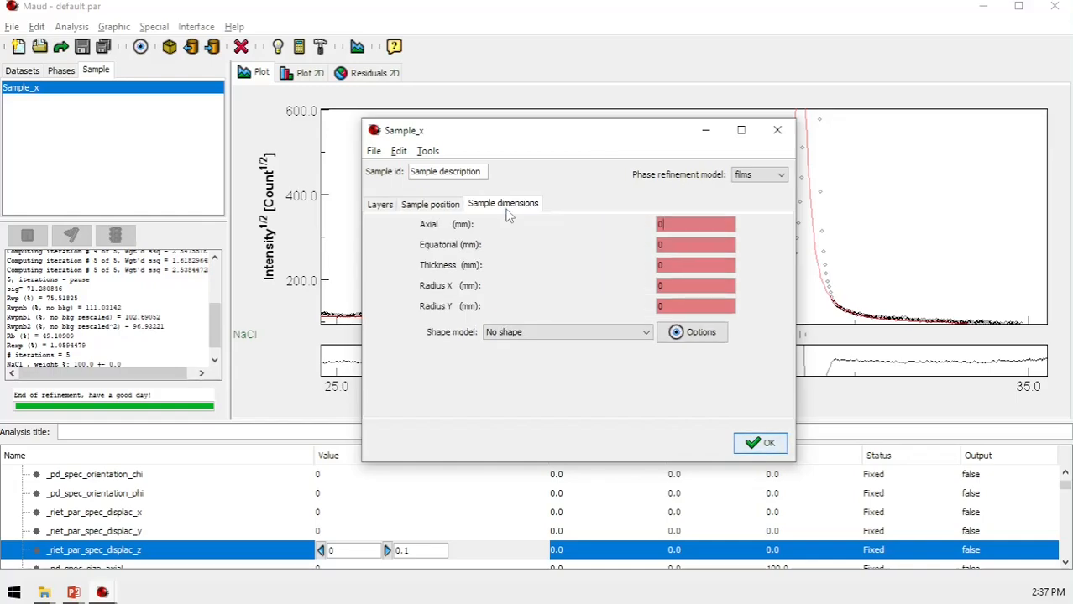
pyautogui.click(381, 205)
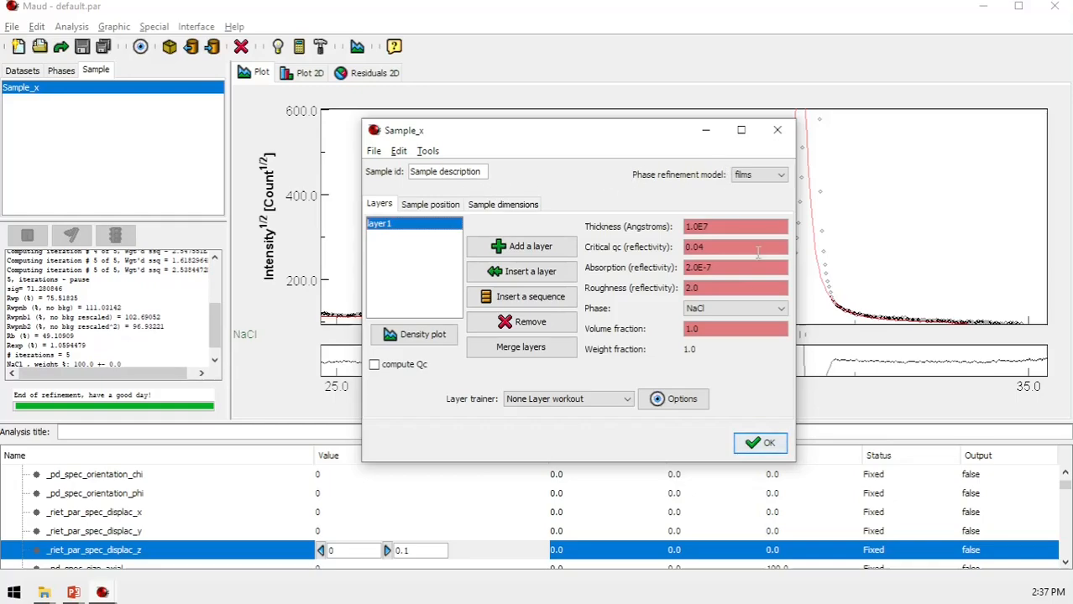
pyautogui.click(777, 130)
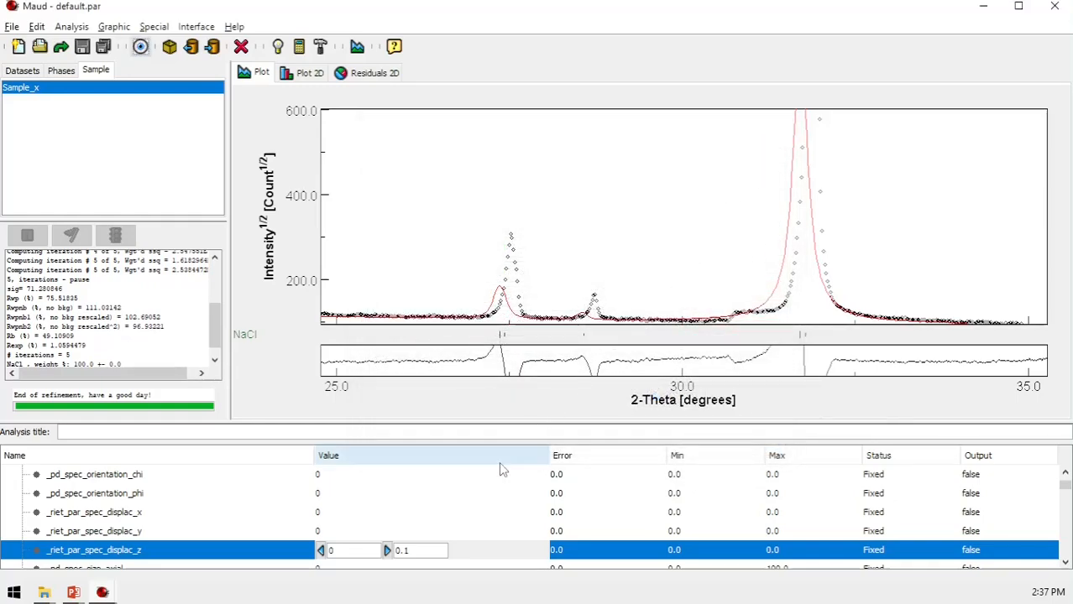
# Raise the sample's z displacement (_riet_par_spec_displac_z) to 0.9 in increments of 0.1
pyautogui.click(388, 551)
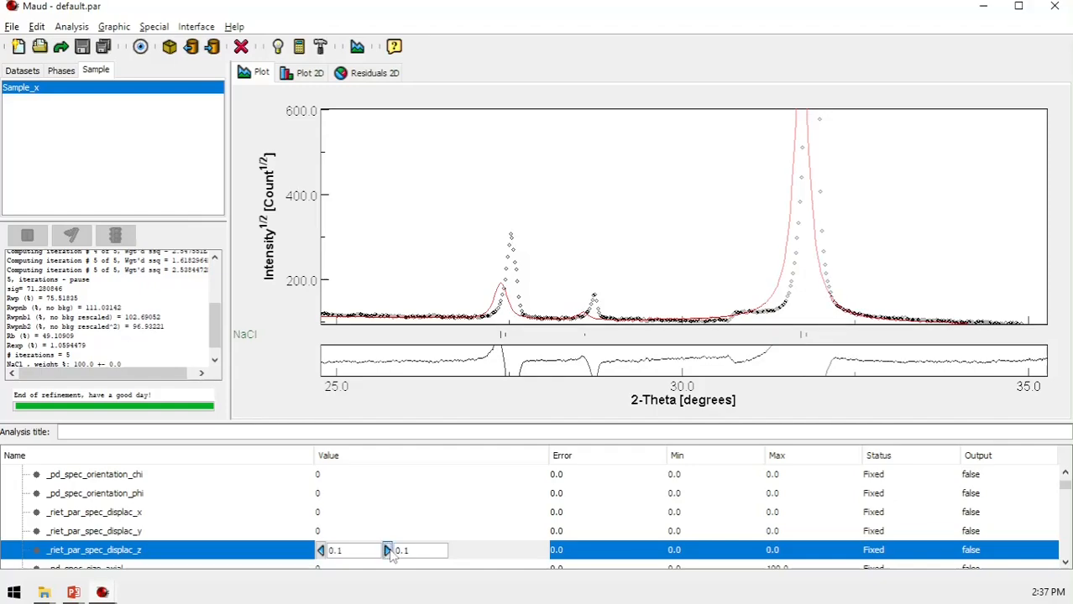
pyautogui.click(388, 551)
pyautogui.click(388, 550)
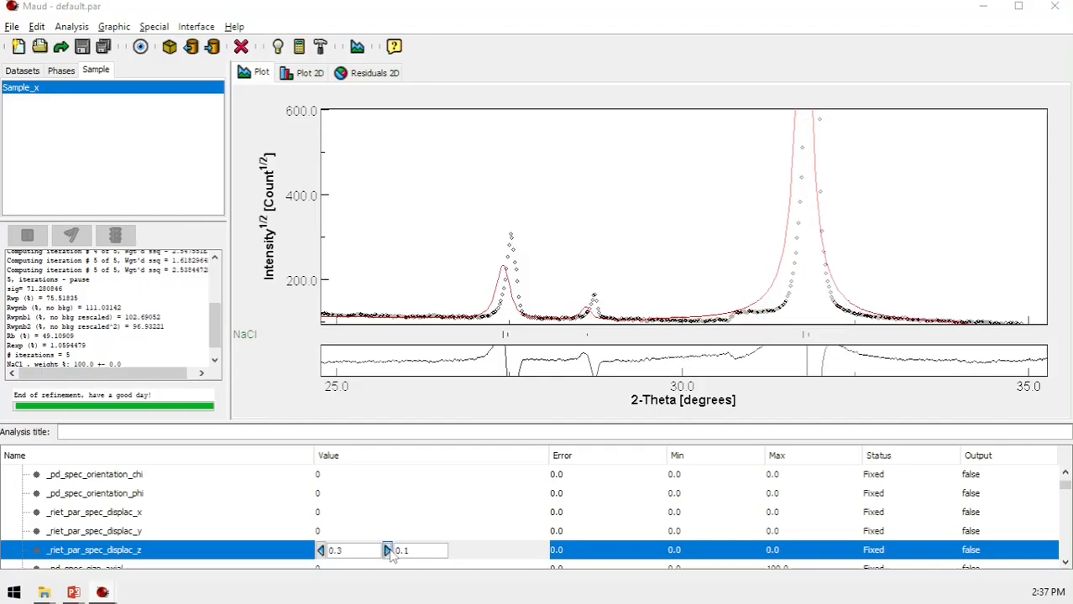
pyautogui.click(388, 550)
pyautogui.click(388, 551)
pyautogui.click(388, 550)
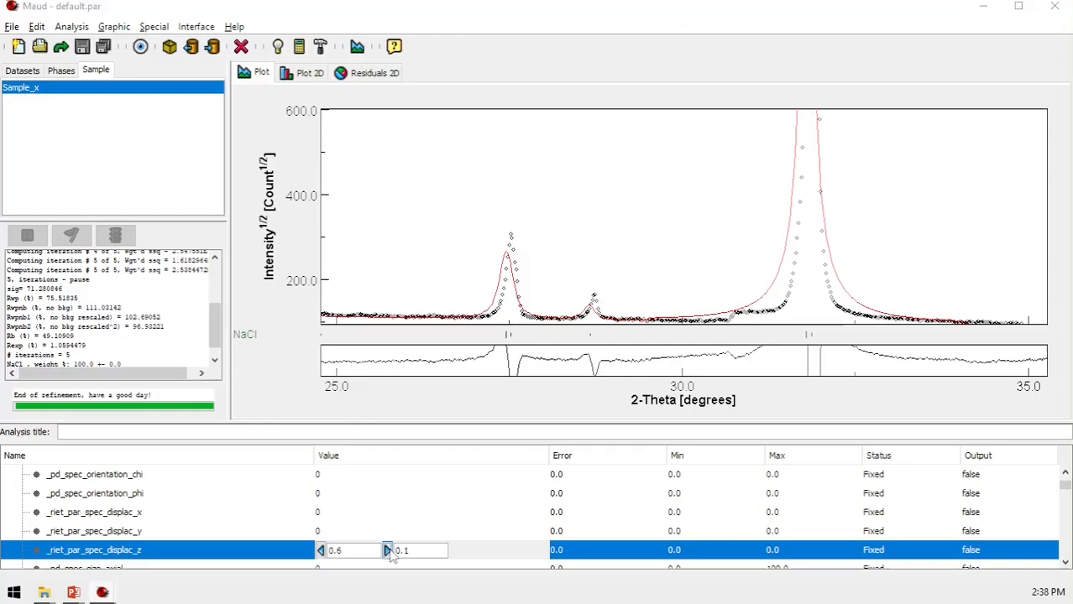
pyautogui.click(388, 550)
pyautogui.click(388, 551)
pyautogui.click(388, 551)
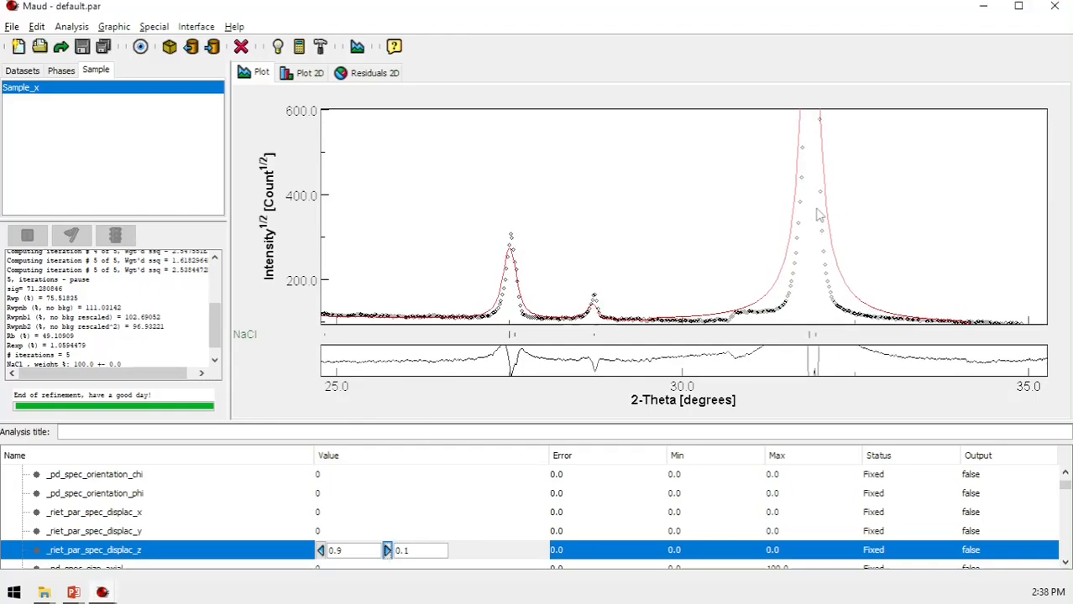
# Compare the calculated and measured peaks near 45 degrees and between about 25 and 32 degrees 2-theta, and restore the full pattern
pyautogui.doubleClick(718, 200)
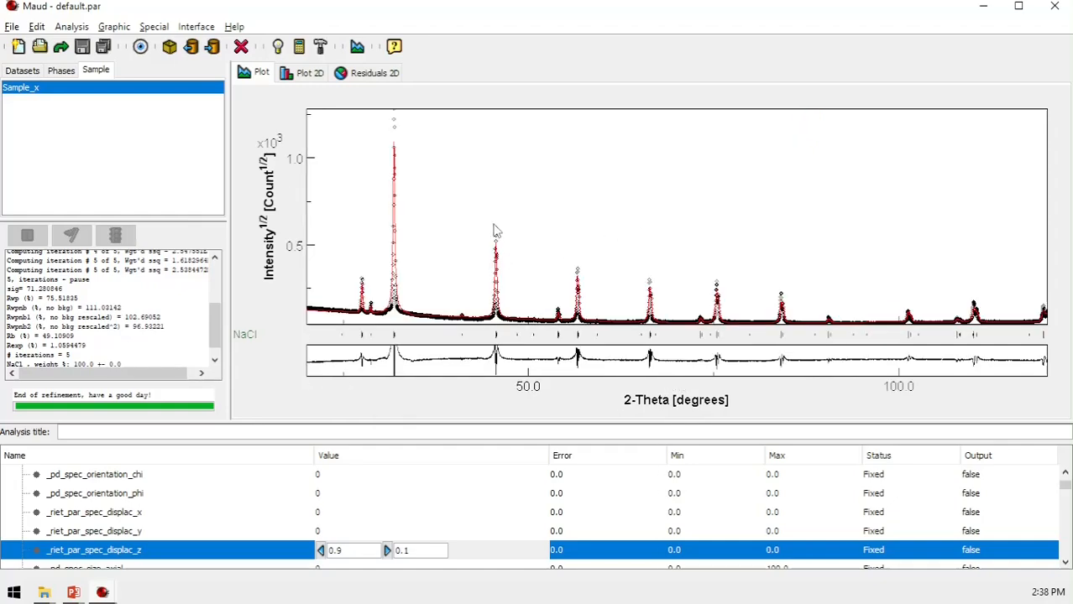
pyautogui.moveTo(469, 206); pyautogui.dragTo(532, 359)
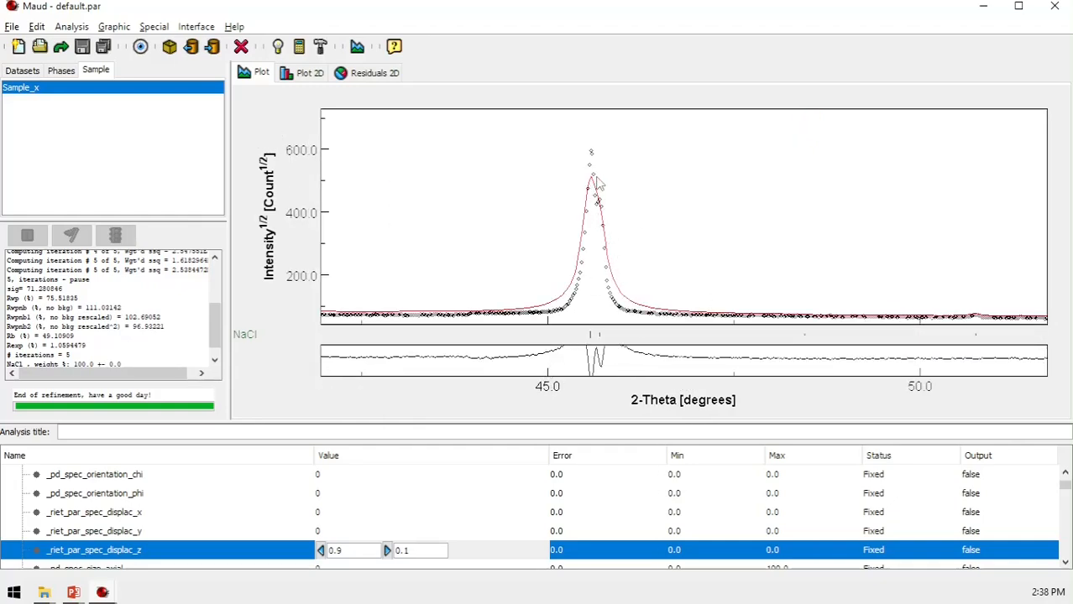
pyautogui.doubleClick(671, 205)
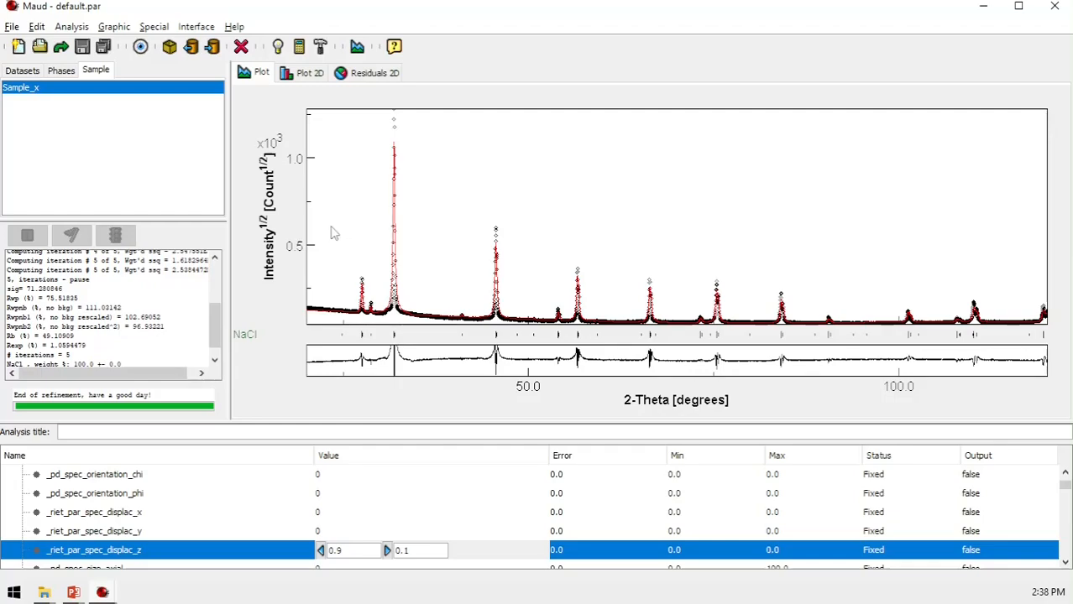
pyautogui.moveTo(332, 234); pyautogui.dragTo(406, 326)
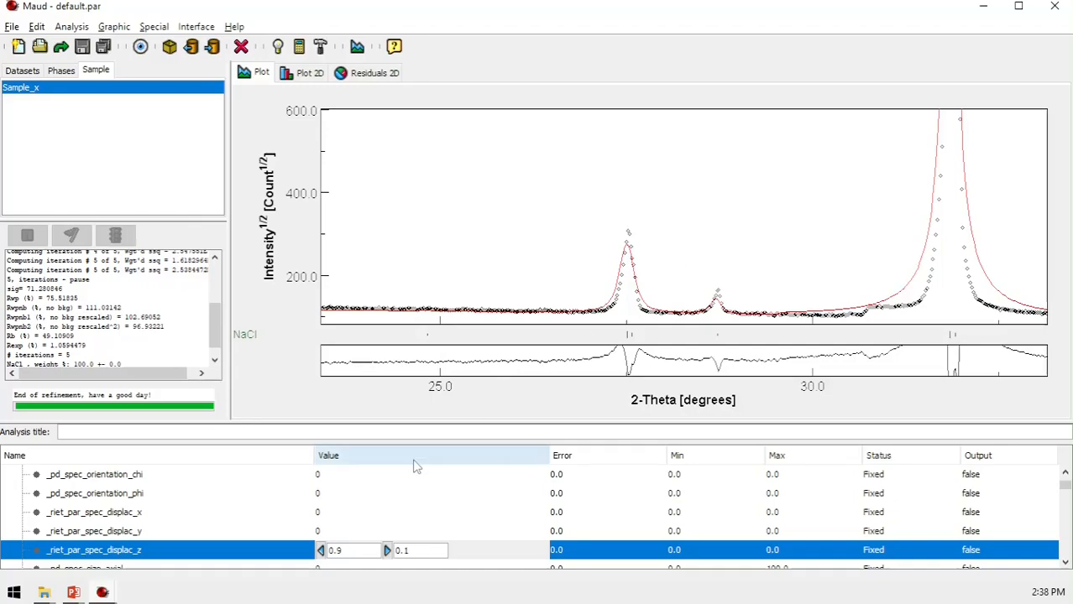
pyautogui.doubleClick(767, 252)
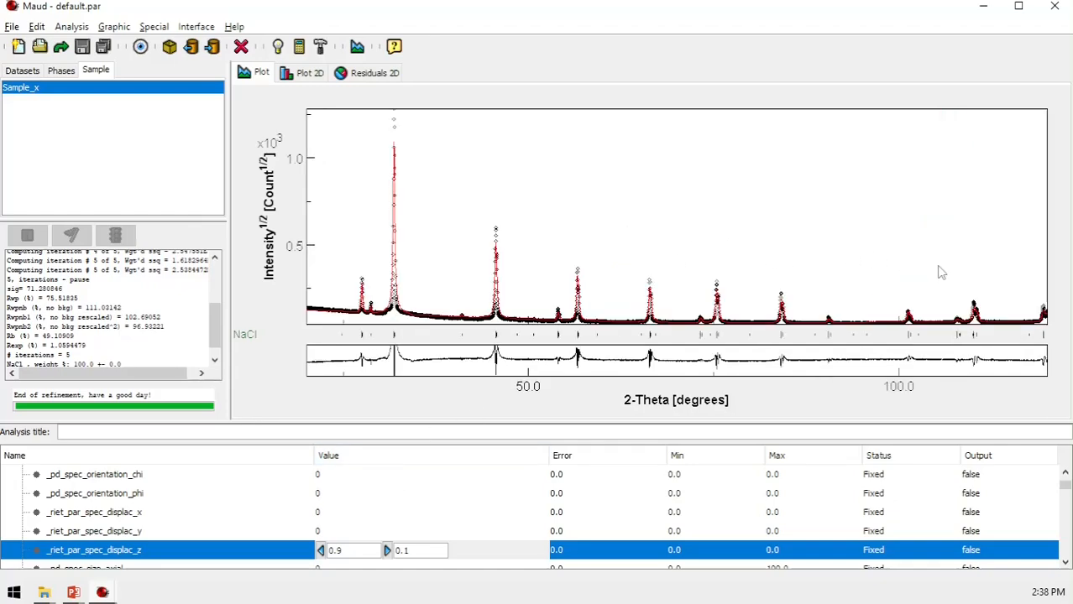
# Check the peak fit between about 105 and 113 degrees 2-theta and set the sample's z displacement (_riet_par_spec_displac_z) status to Refined
pyautogui.moveTo(941, 272); pyautogui.dragTo(999, 340)
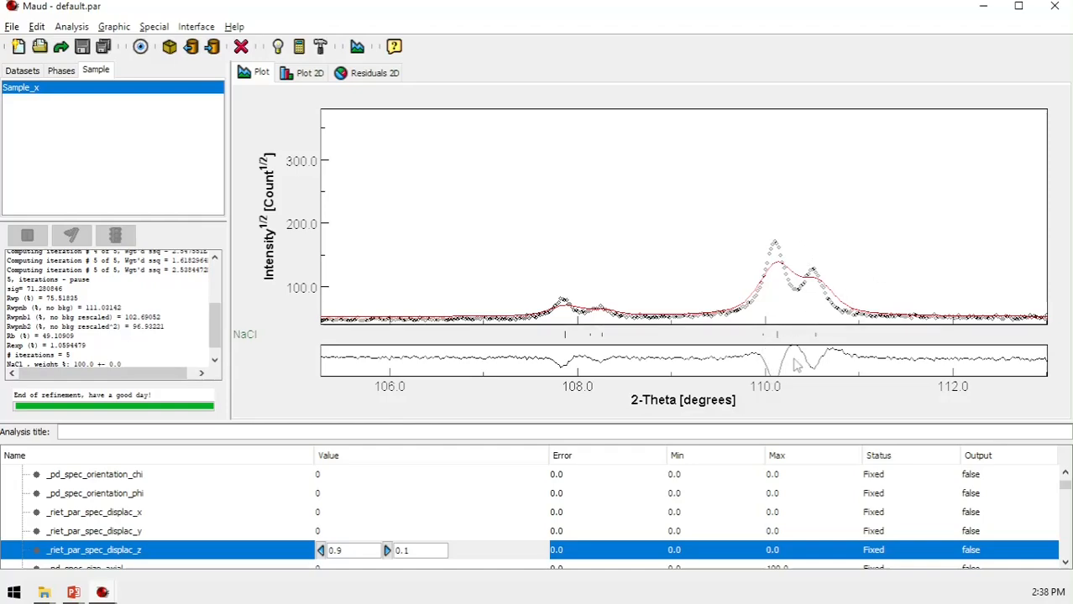
pyautogui.doubleClick(890, 259)
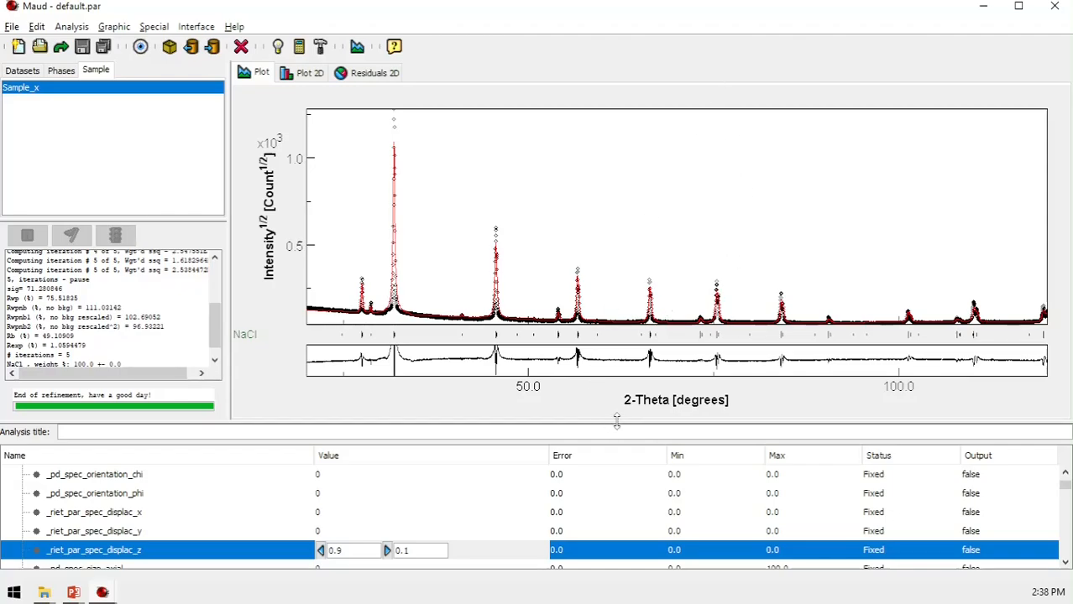
pyautogui.moveTo(616, 424); pyautogui.dragTo(643, 317)
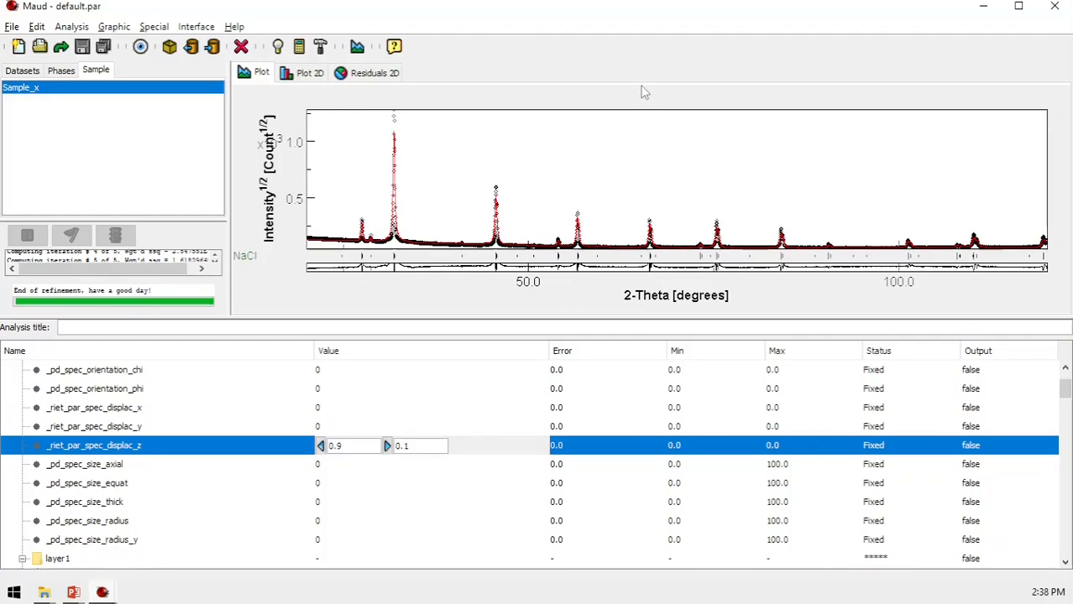
pyautogui.click(894, 454)
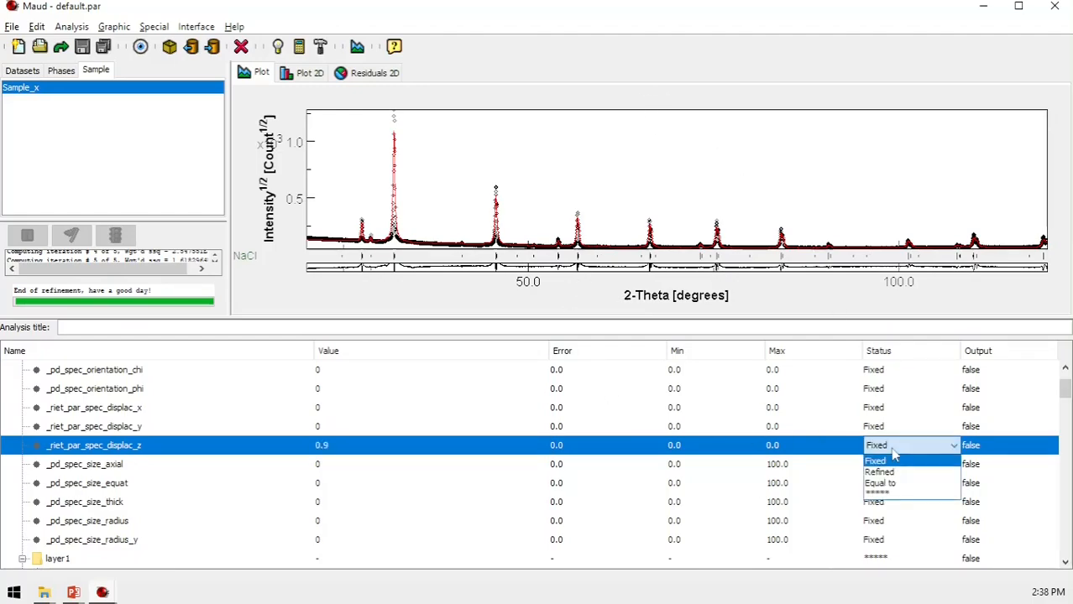
pyautogui.click(896, 474)
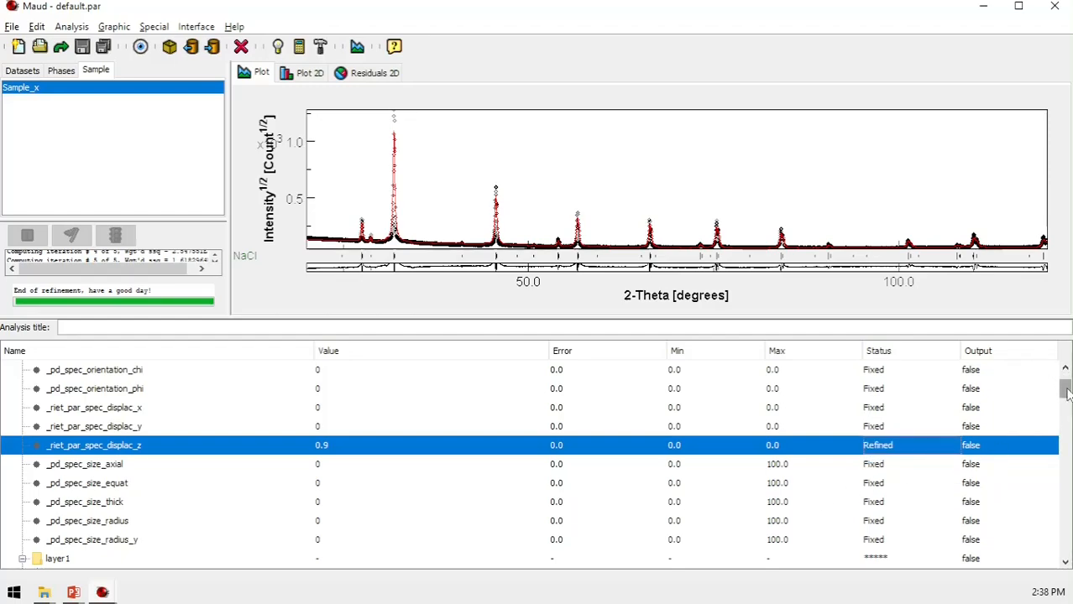
# Set the status of the NaCl phase's cell length a (_cell_length_a) to Refined
pyautogui.moveTo(1064, 389); pyautogui.dragTo(1061, 483)
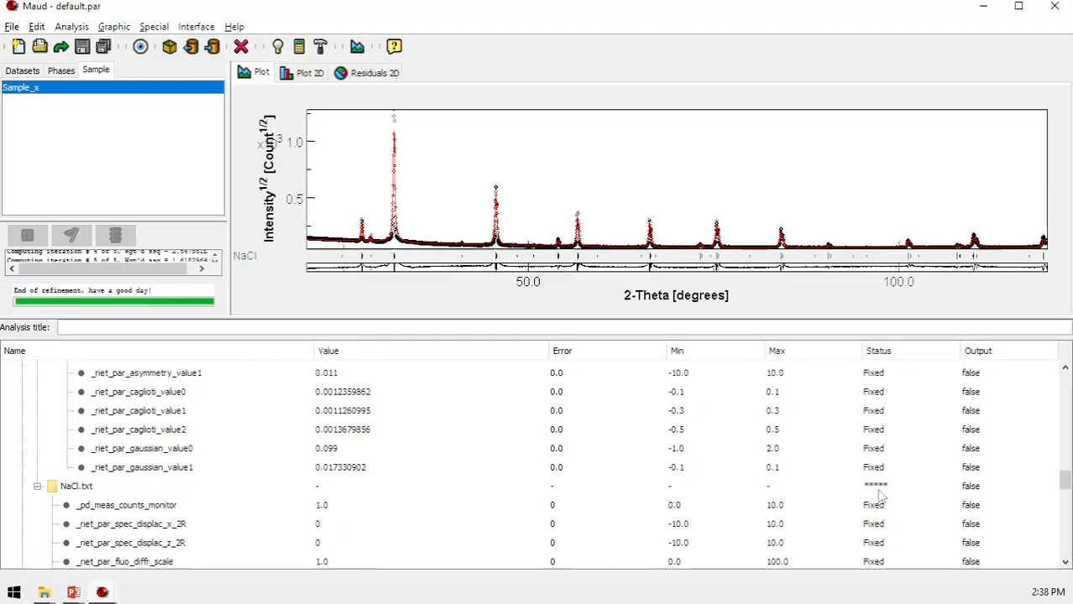
pyautogui.scroll(-3, 802, 492)
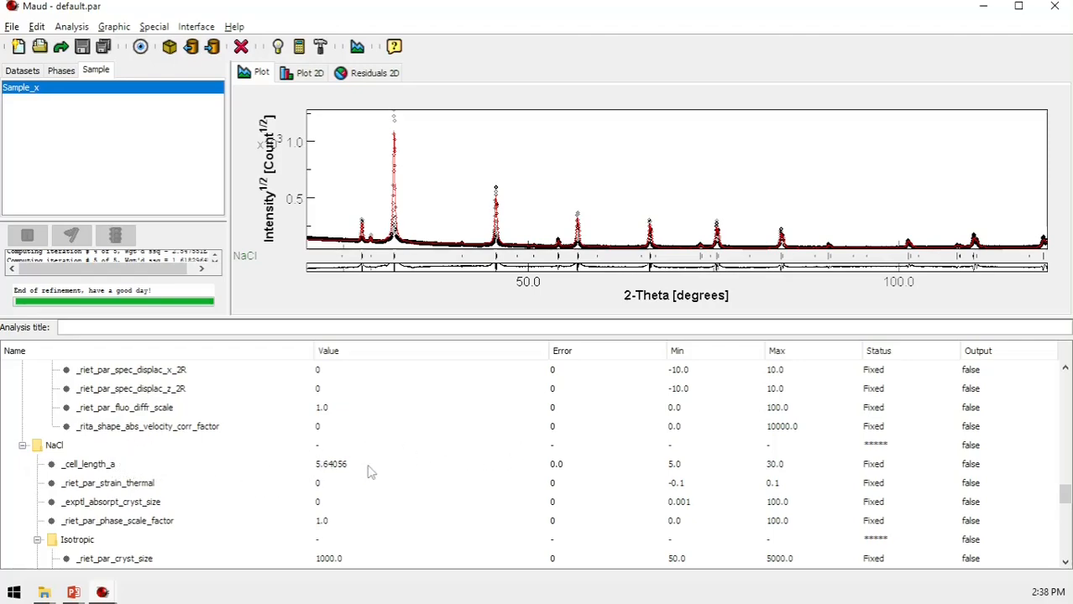
pyautogui.click(876, 465)
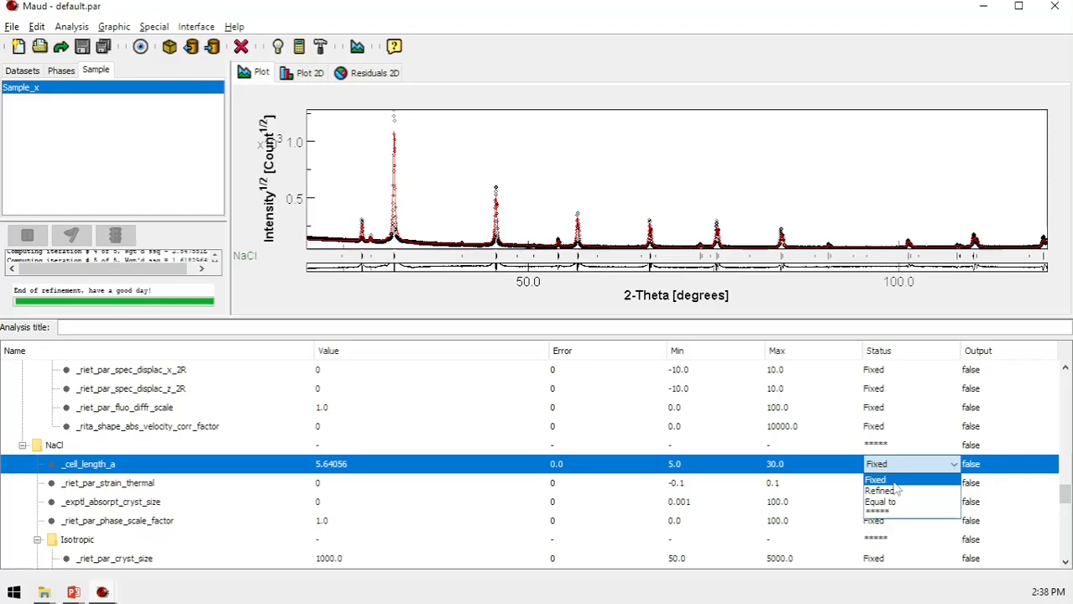
pyautogui.click(897, 491)
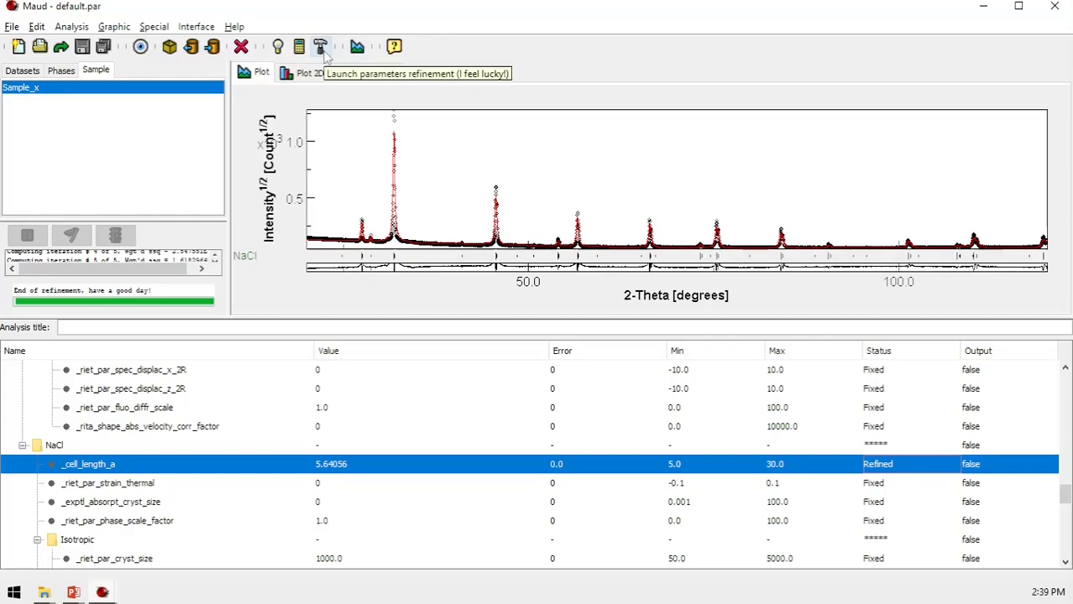
# Run the parameter refinement repeatedly with the z displacement and cell length freed, using 5 iterations per run
pyautogui.click(321, 47)
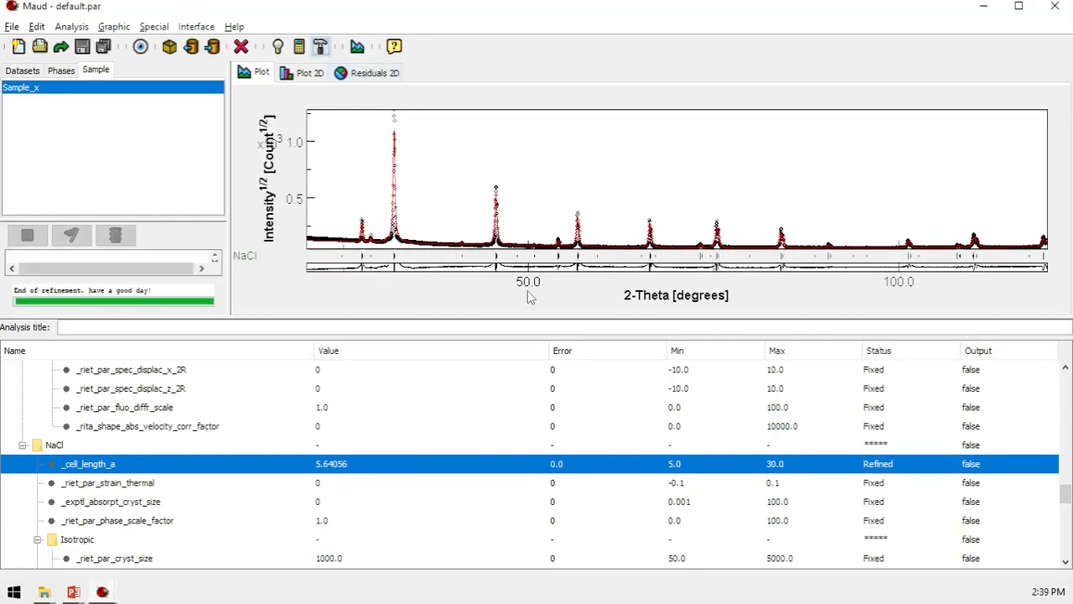
pyautogui.moveTo(535, 318); pyautogui.dragTo(536, 468)
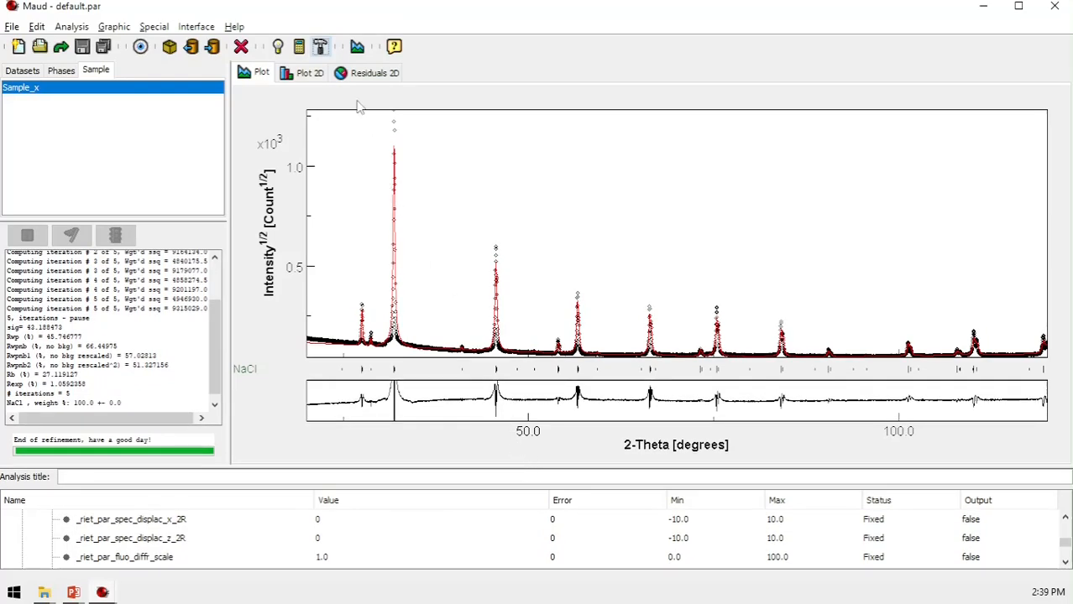
pyautogui.click(321, 49)
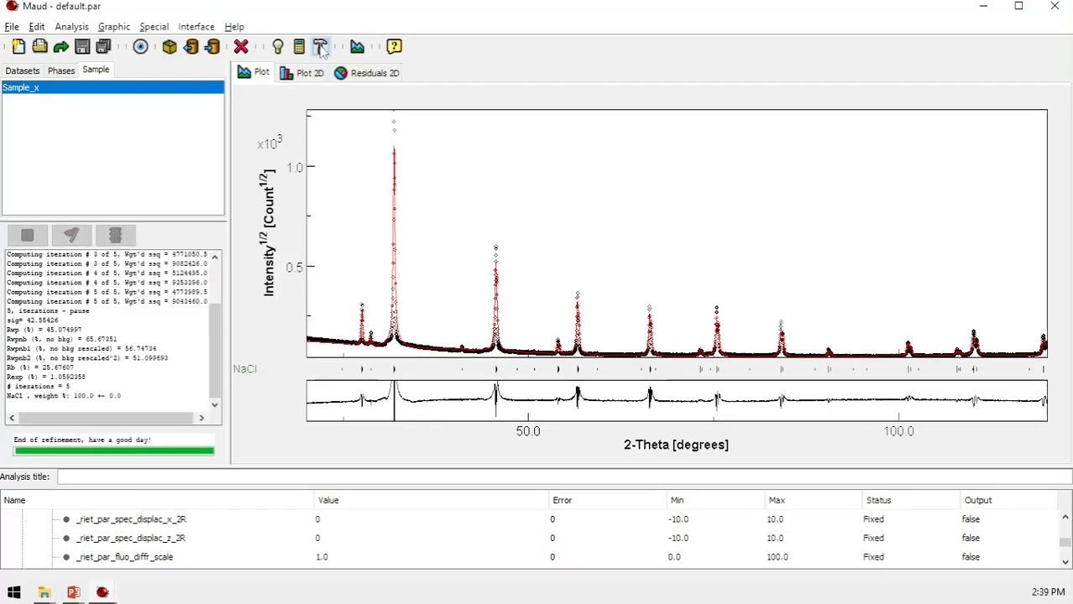
pyautogui.click(320, 48)
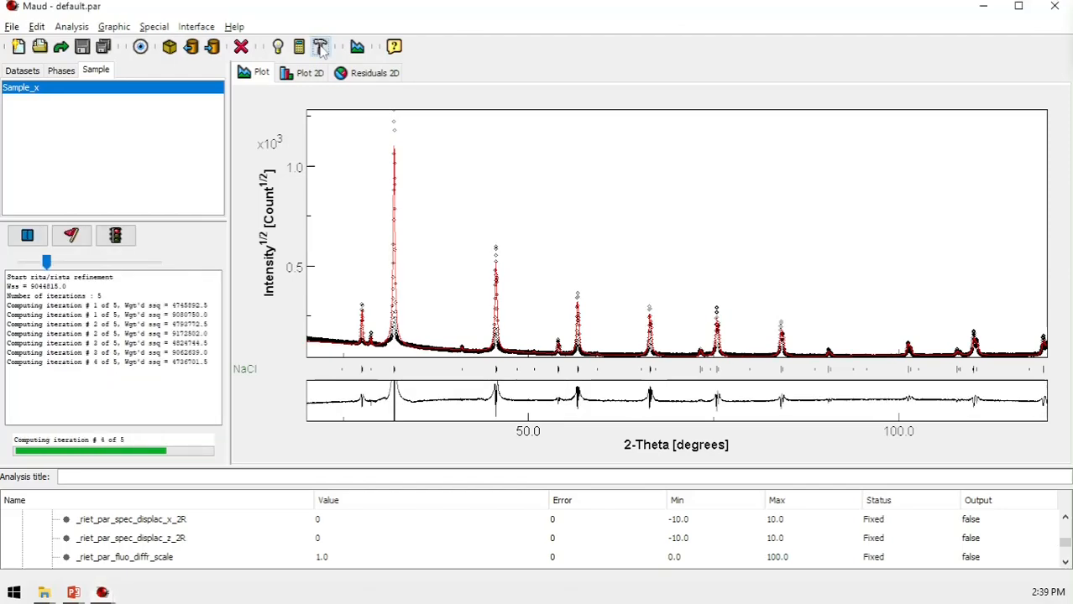
pyautogui.click(320, 48)
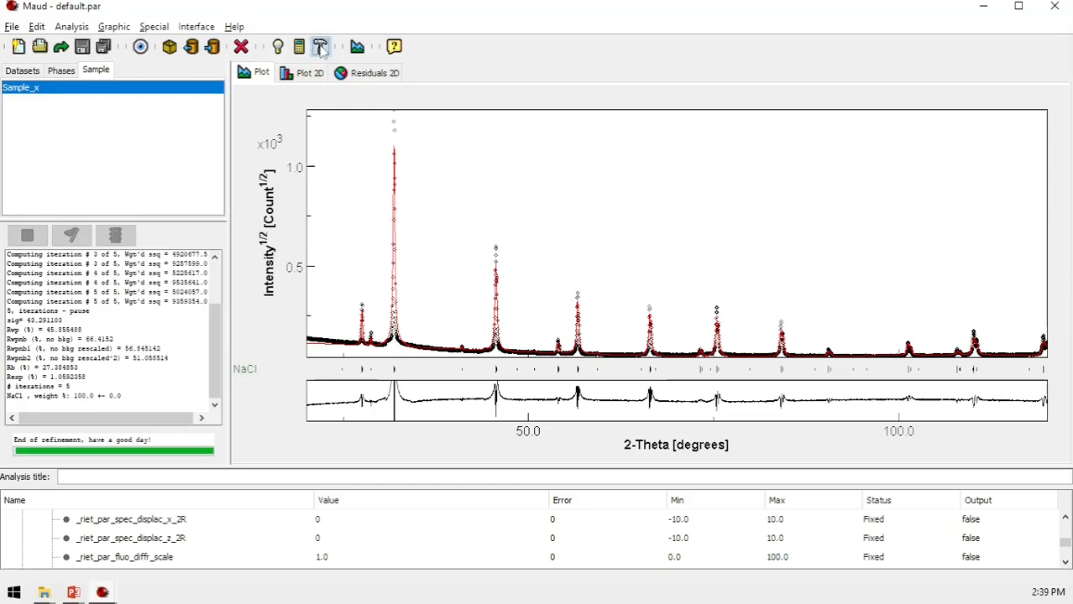
pyautogui.click(321, 48)
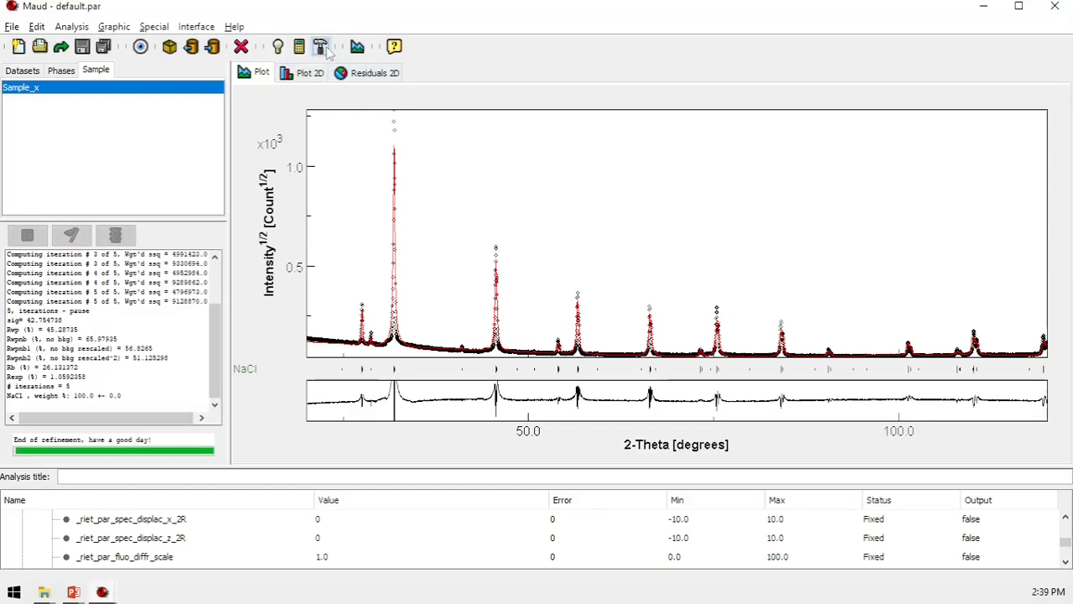
pyautogui.click(322, 48)
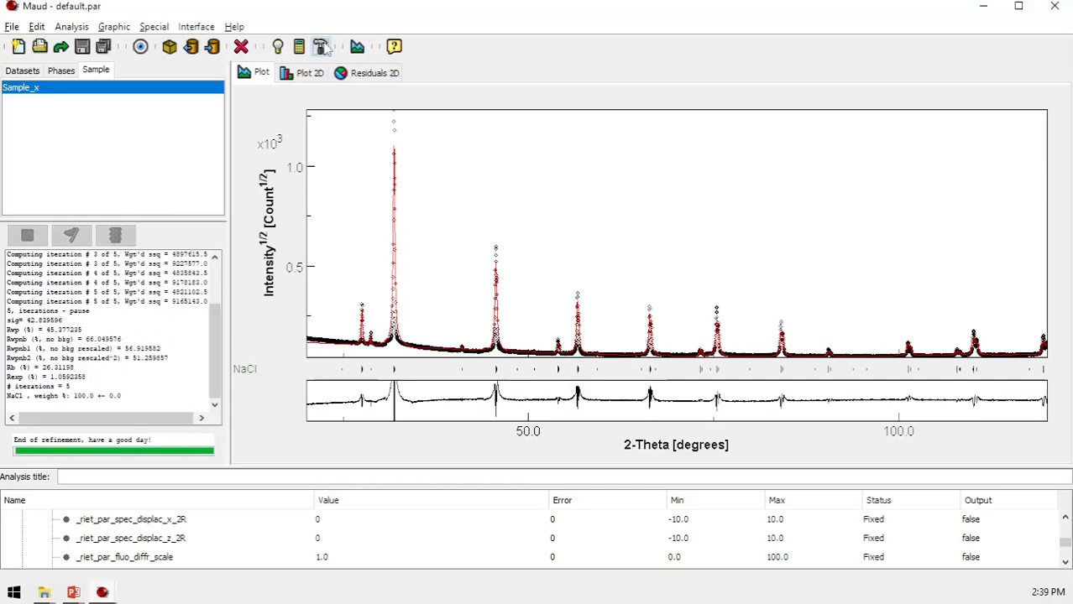
# Select the NaCl phase and examine the calculated peak shapes between about 27 and 38 degrees 2-theta
pyautogui.click(38, 73)
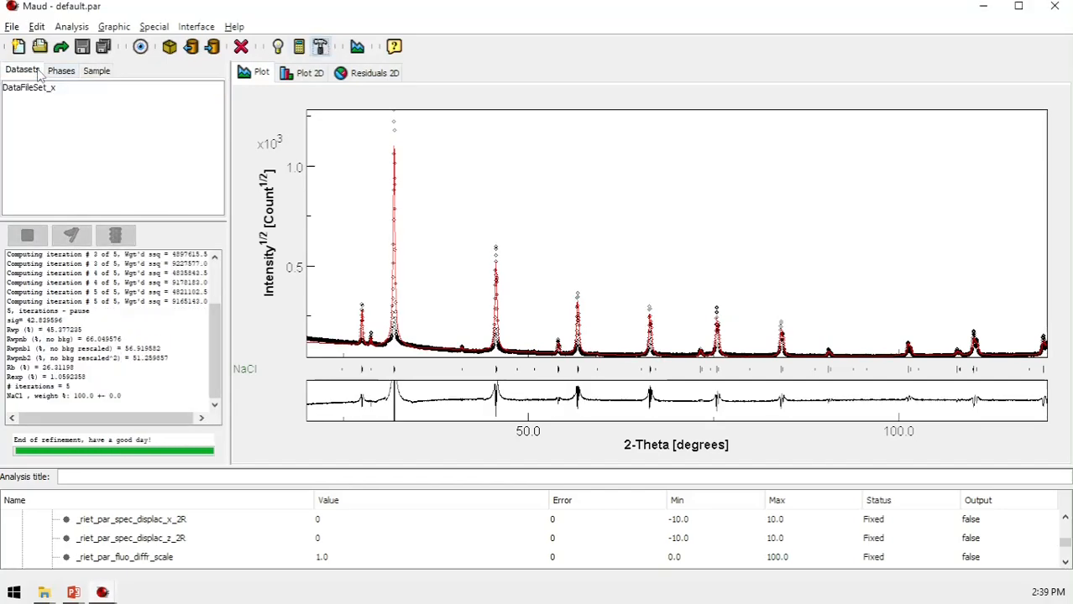
pyautogui.click(62, 73)
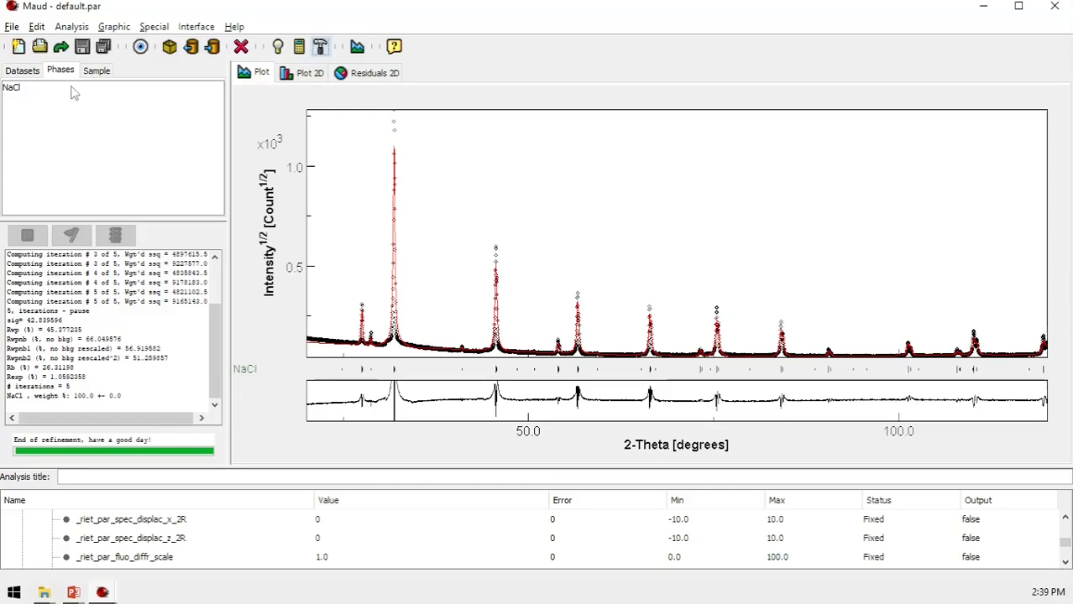
pyautogui.click(73, 93)
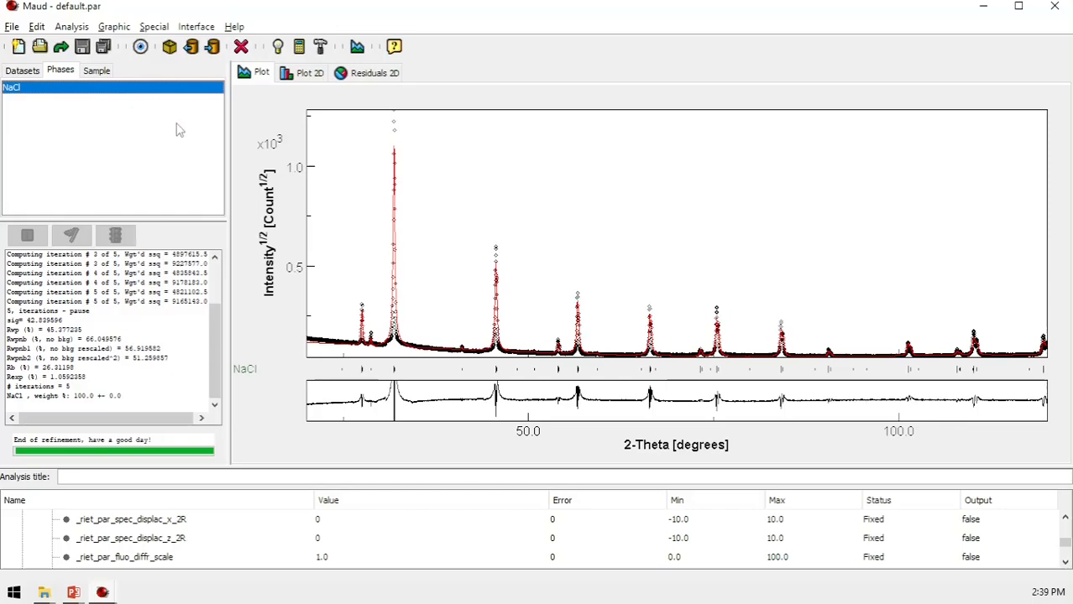
pyautogui.moveTo(358, 115); pyautogui.dragTo(439, 356)
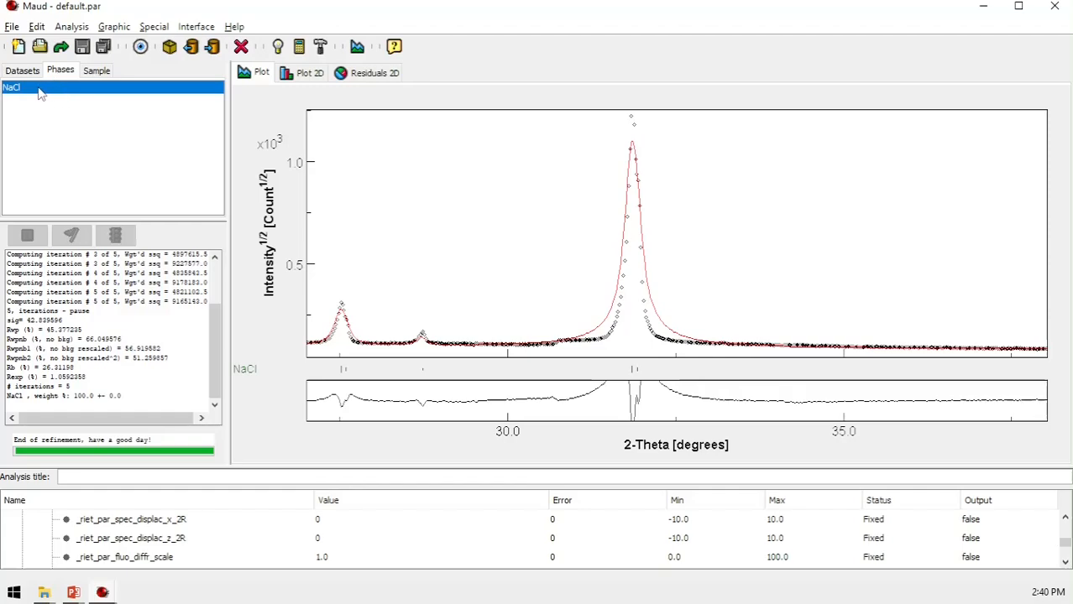
# Open the NaCl phase's properties and change its texture model to none tex
pyautogui.click(142, 47)
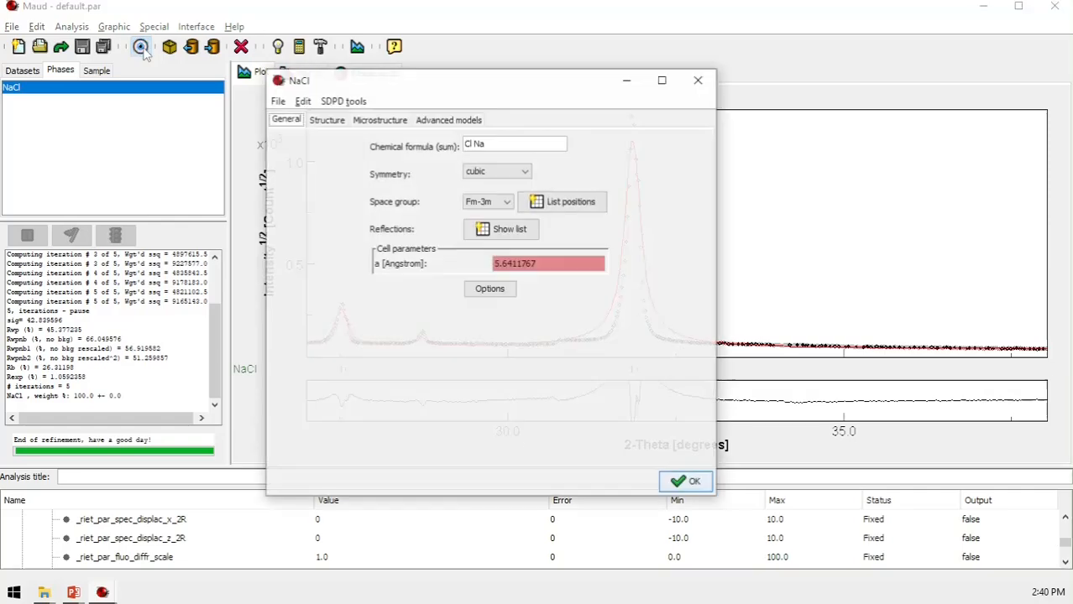
pyautogui.click(431, 120)
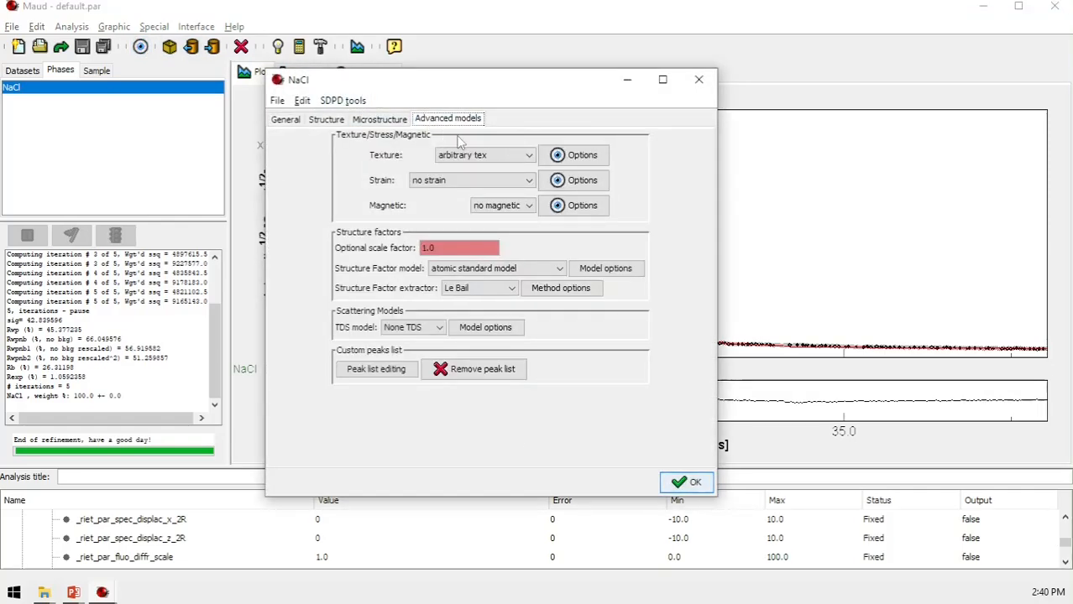
pyautogui.click(497, 156)
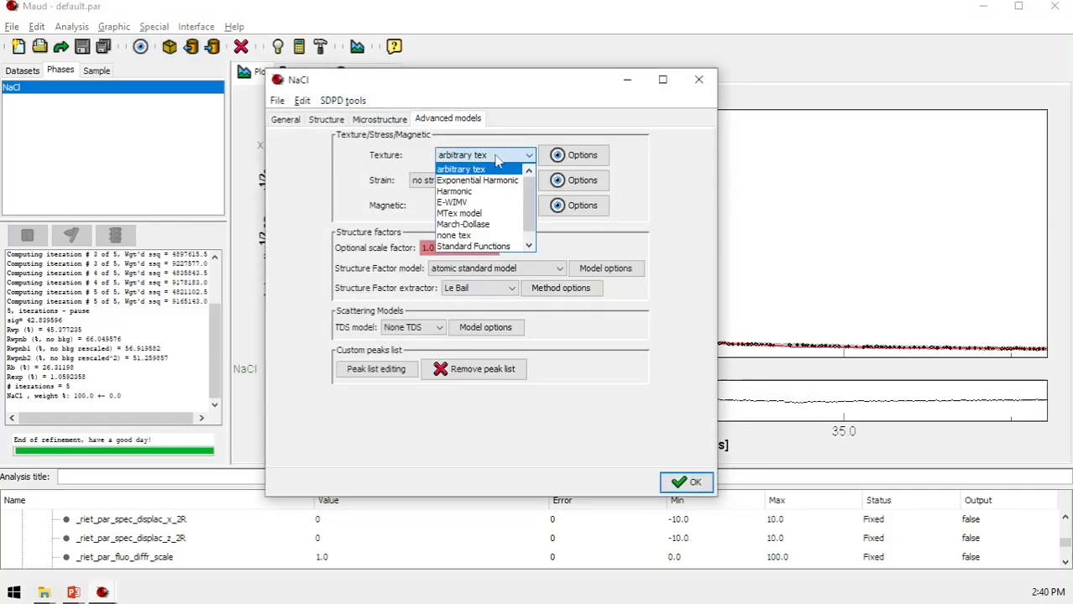
pyautogui.click(491, 236)
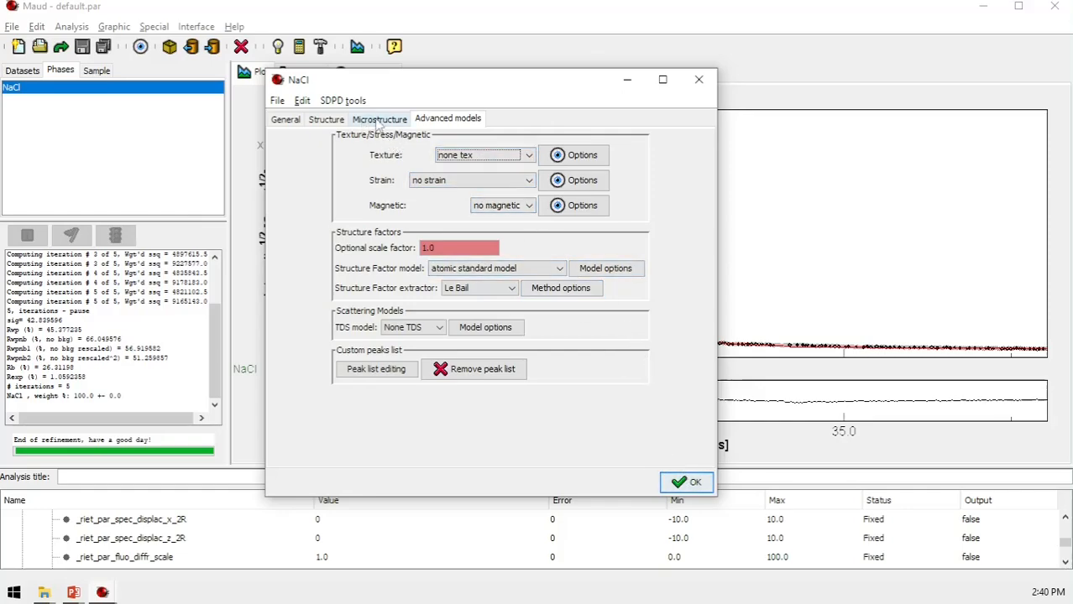
# Set the crystallite size of the NaCl phase's isotropic size-strain model to Refined and accept the phase settings
pyautogui.click(379, 122)
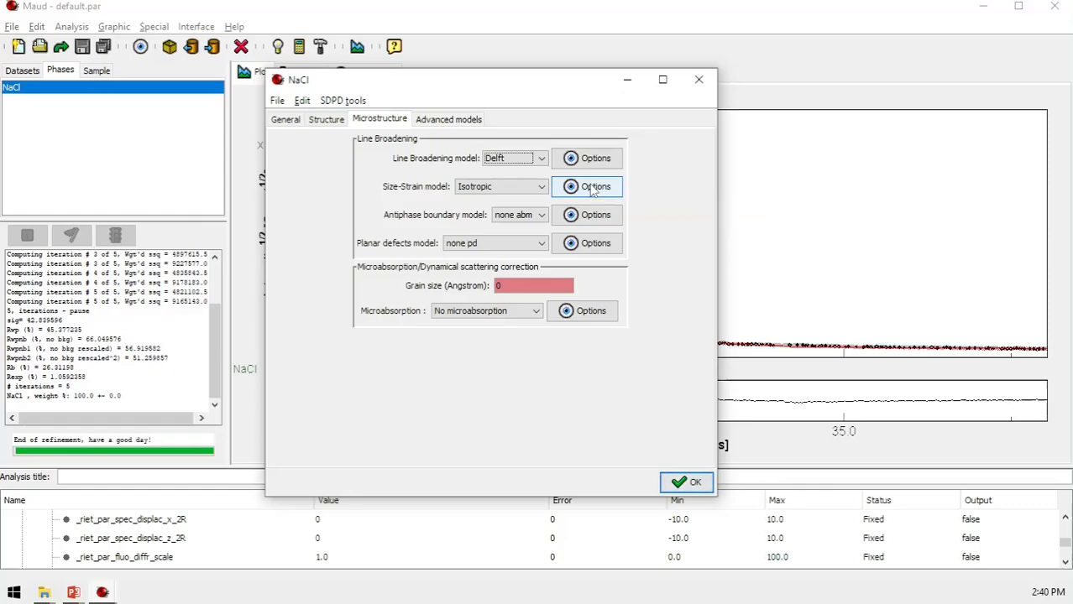
pyautogui.click(593, 188)
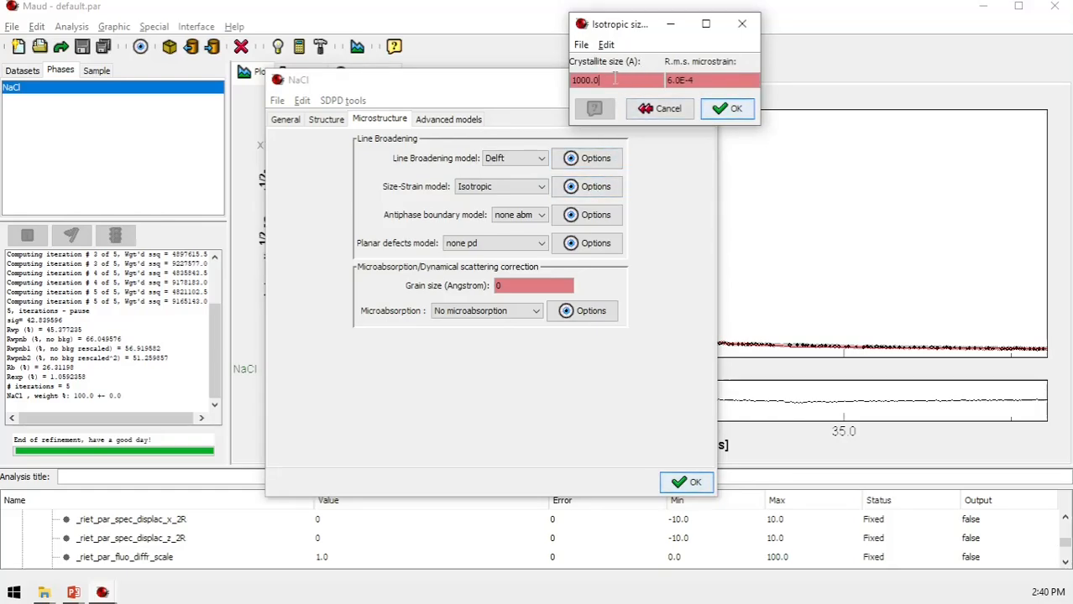
pyautogui.rightClick(615, 78)
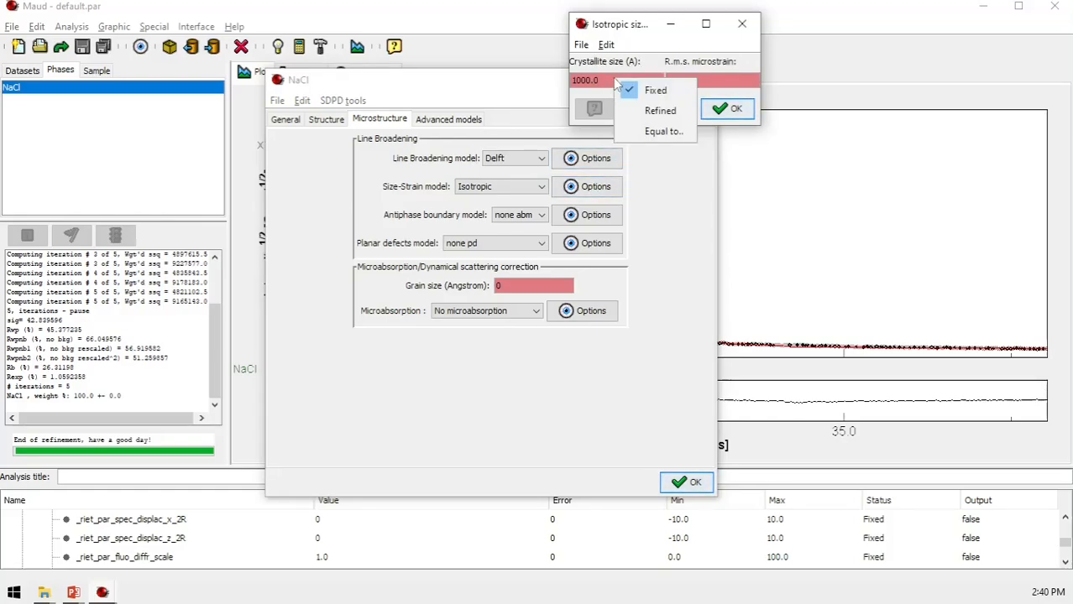
pyautogui.click(643, 111)
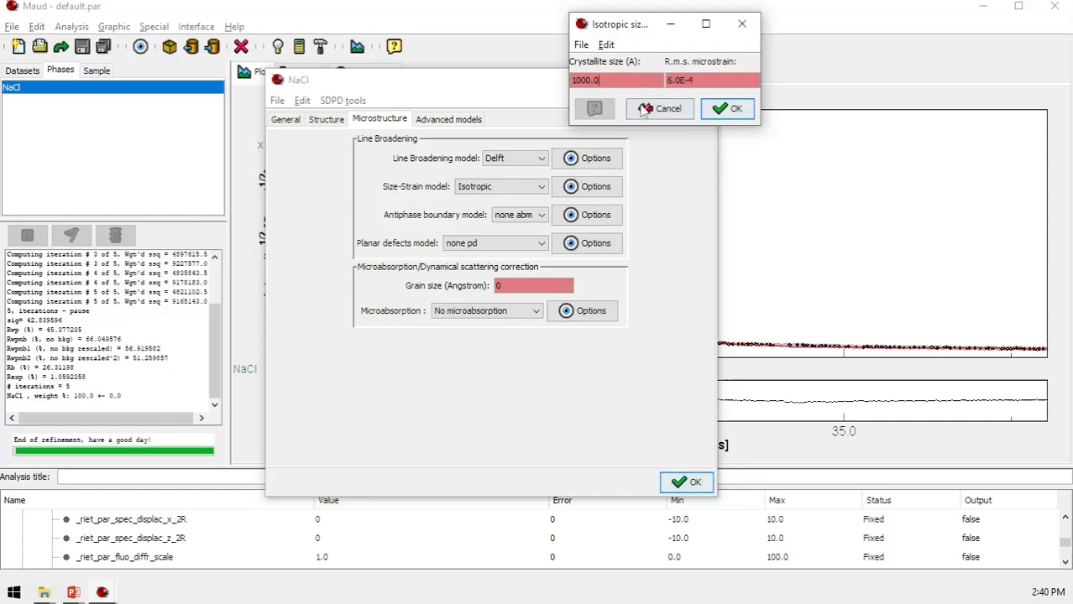
pyautogui.click(729, 112)
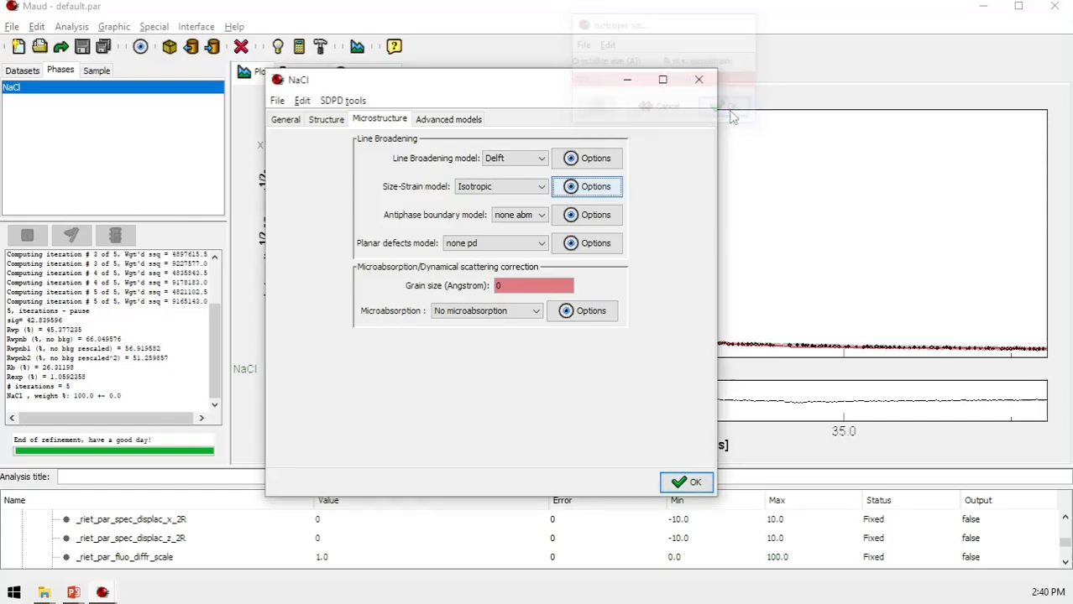
pyautogui.click(694, 482)
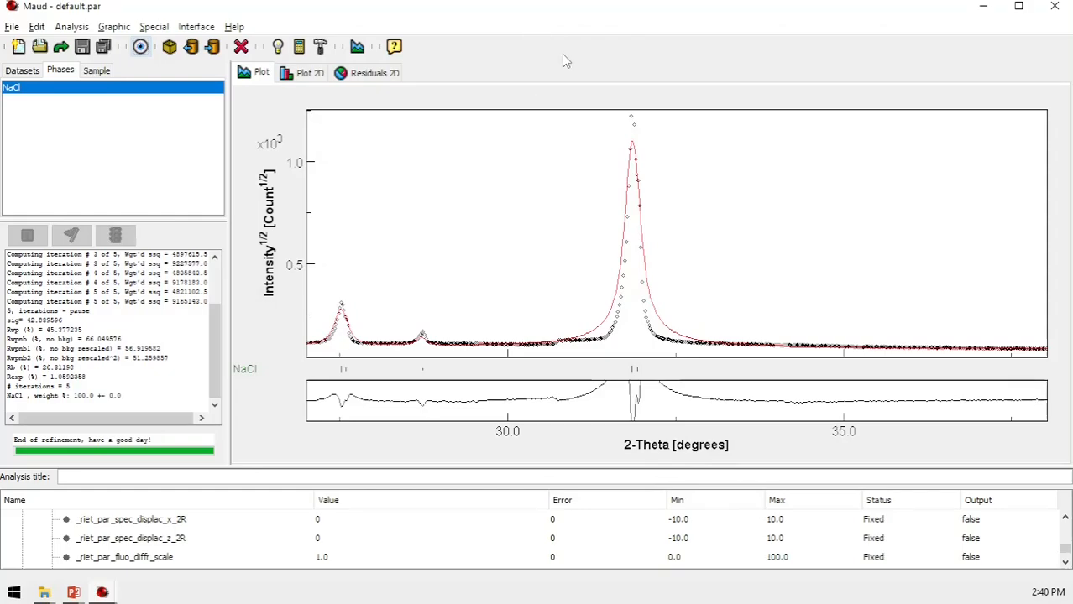
# Check in the fully expanded parameter list that the NaCl cell length and crystallite size are set to Refined, then close the list
pyautogui.click(112, 30)
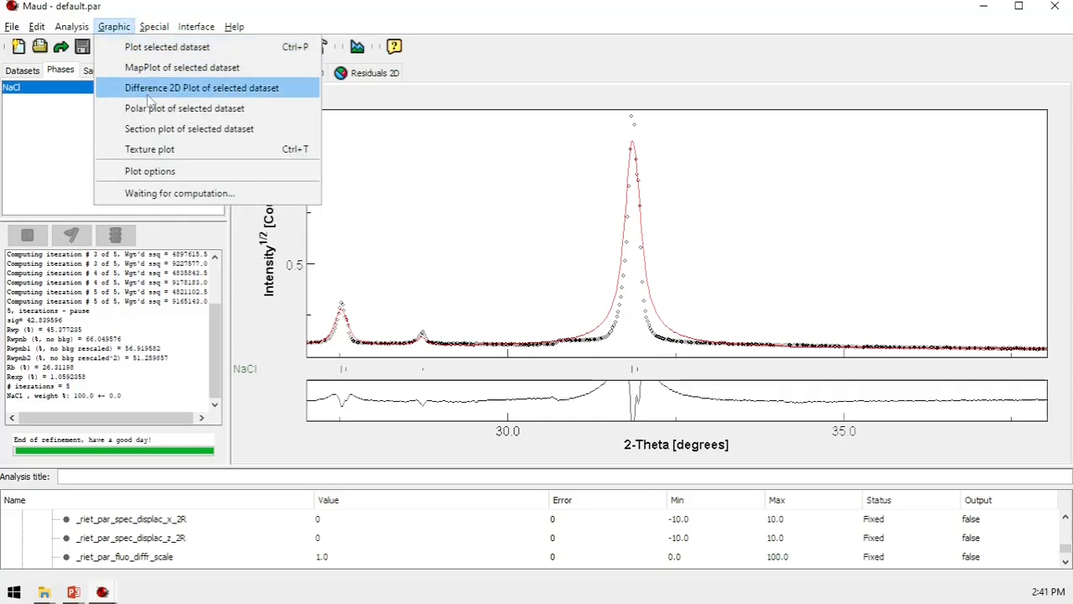
pyautogui.moveTo(83, 32)
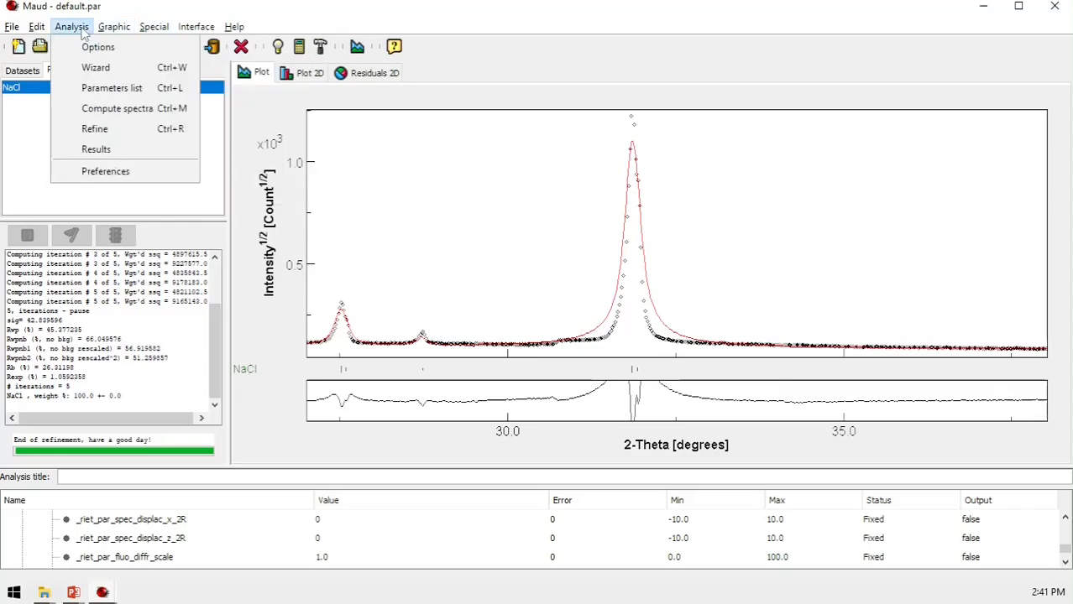
pyautogui.click(116, 88)
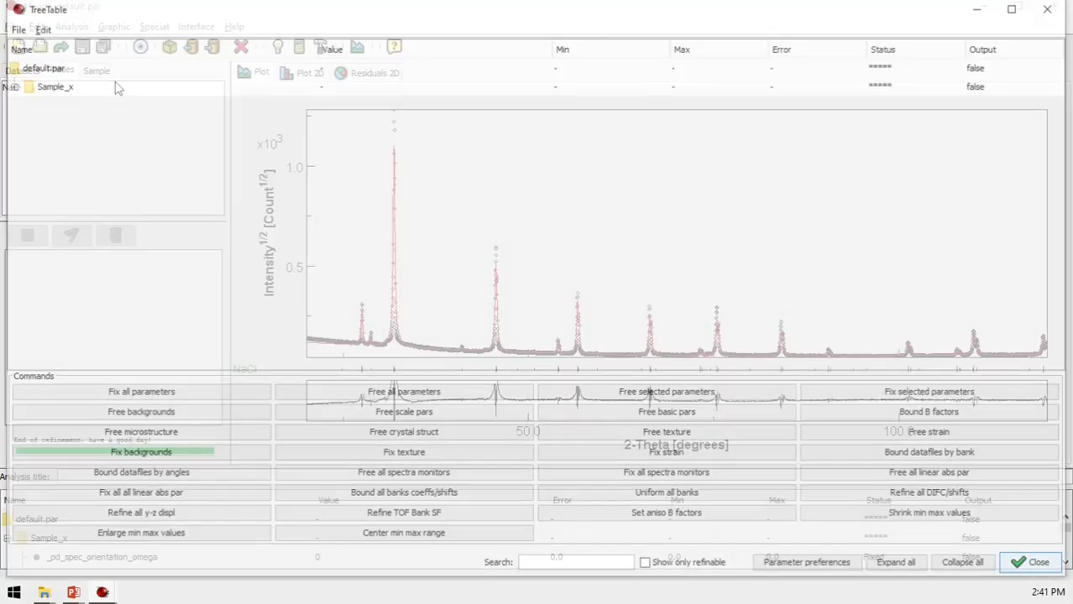
pyautogui.click(903, 568)
pyautogui.click(966, 568)
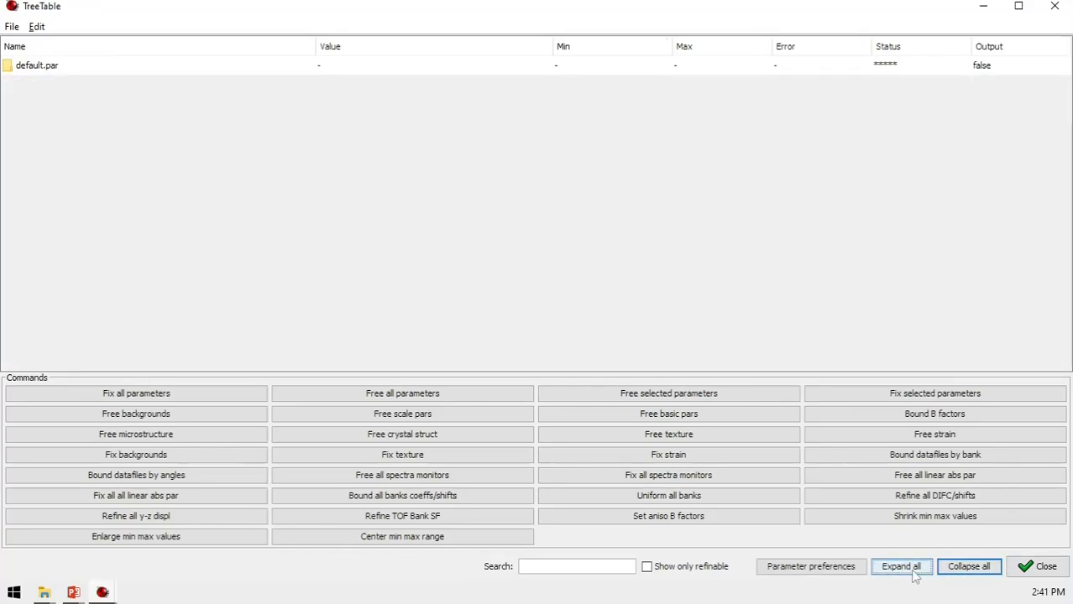
pyautogui.click(913, 571)
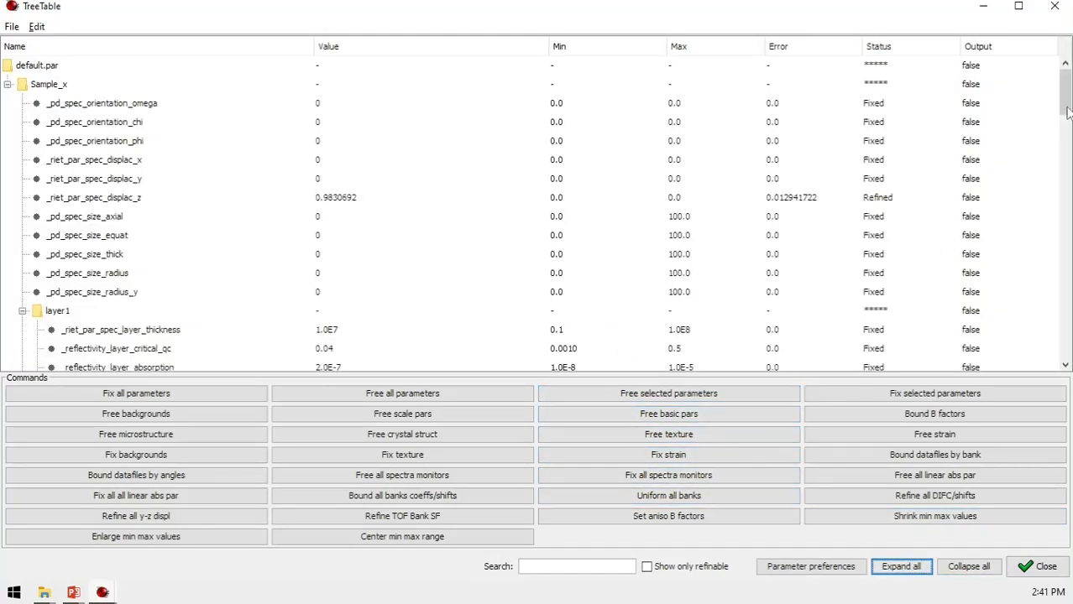
pyautogui.moveTo(1068, 114); pyautogui.dragTo(1067, 288)
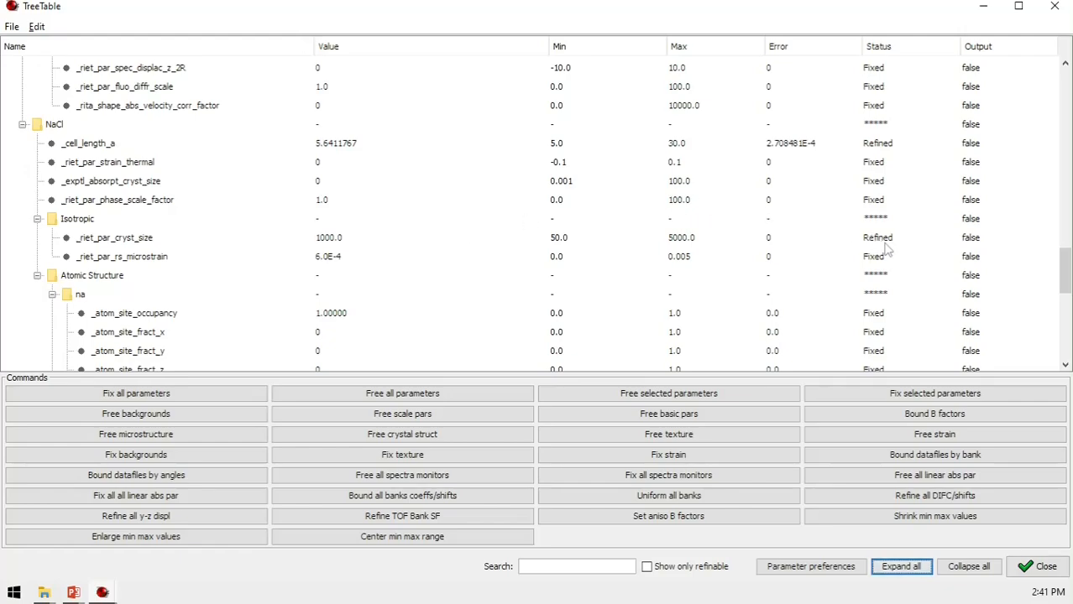
pyautogui.click(1044, 14)
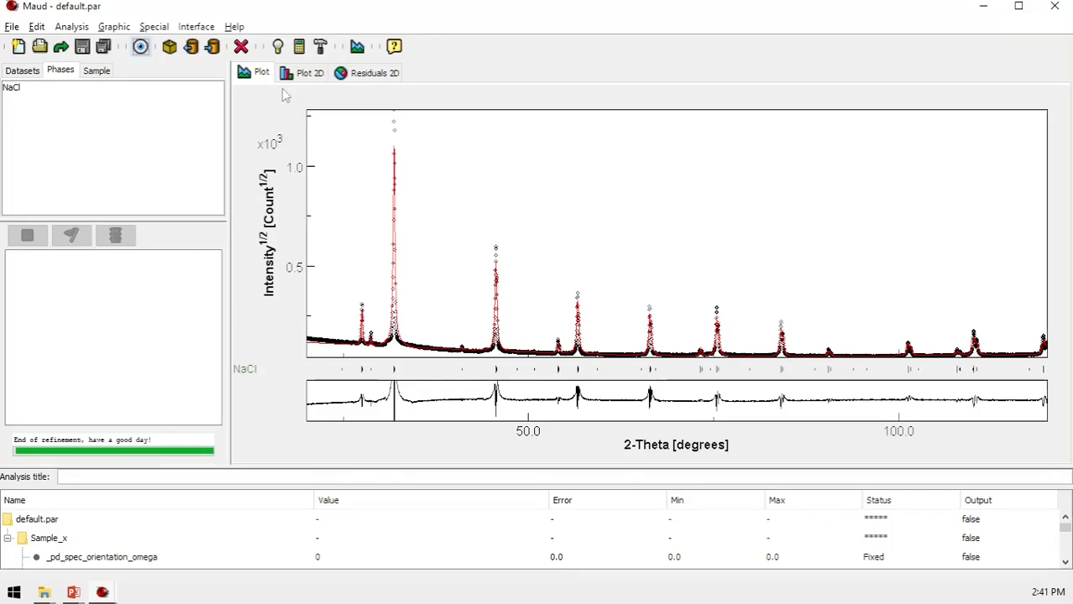
# Run the refinement repeatedly with the NaCl crystallite size freed, using 5 iterations per run
pyautogui.click(320, 47)
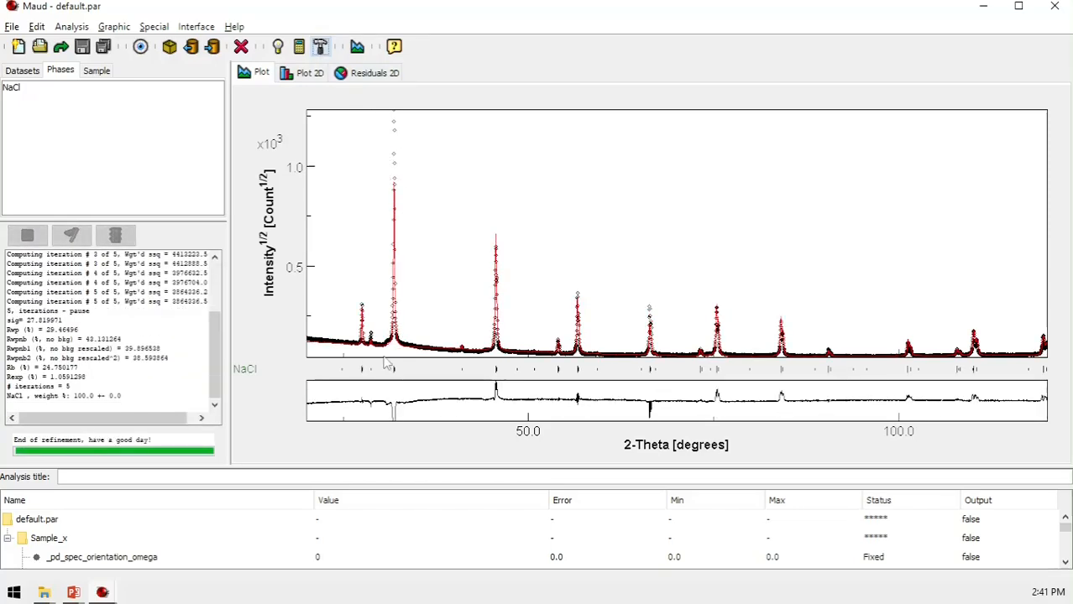
pyautogui.click(321, 48)
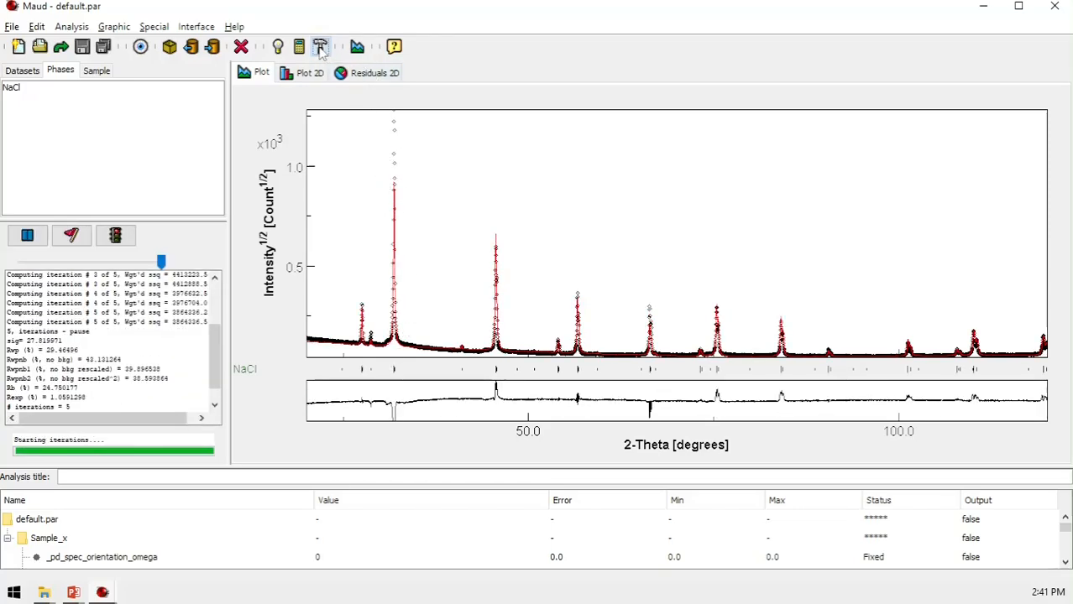
pyautogui.click(321, 49)
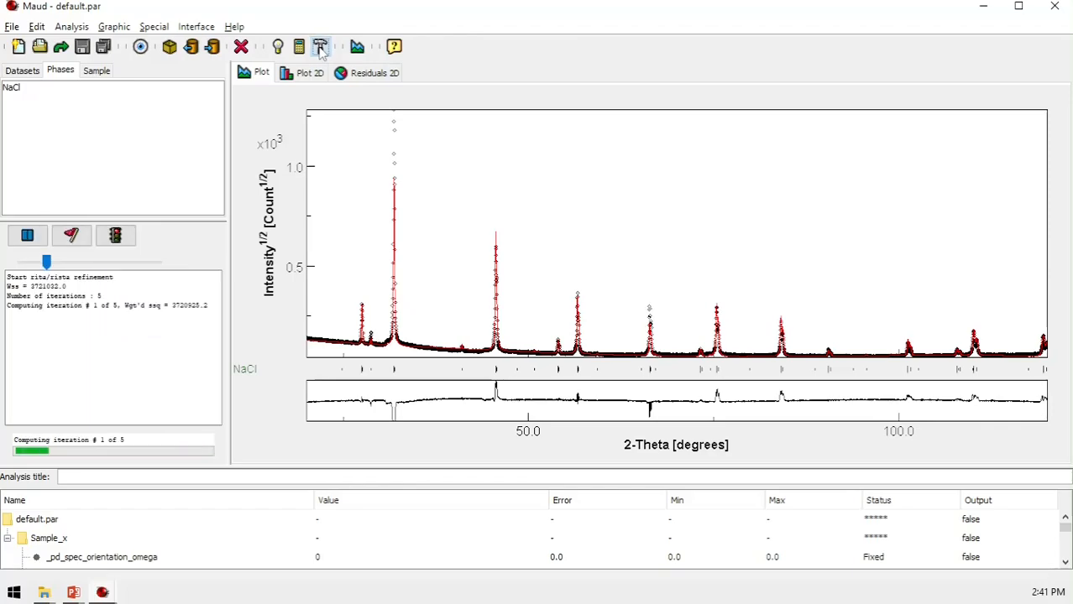
pyautogui.click(320, 49)
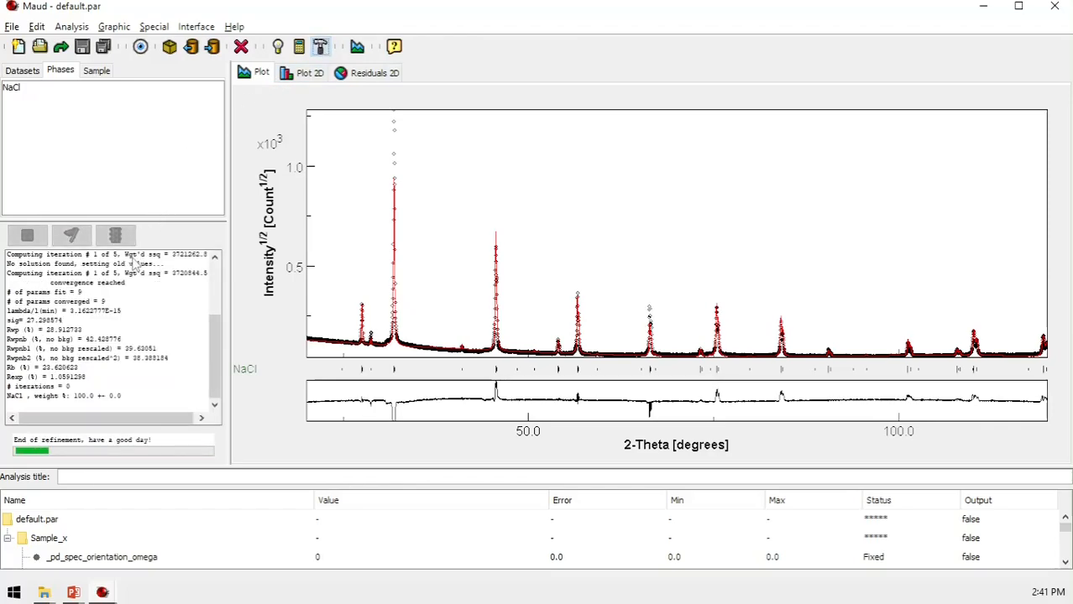
# Examine the refinement log for the convergence status, the number of fitted parameters and the R factors
pyautogui.moveTo(215, 320)
pyautogui.mouseDown()
pyautogui.moveTo(225, 261)
pyautogui.moveTo(225, 302)
pyautogui.mouseUp()
pyautogui.moveTo(127, 328); pyautogui.dragTo(7, 321)
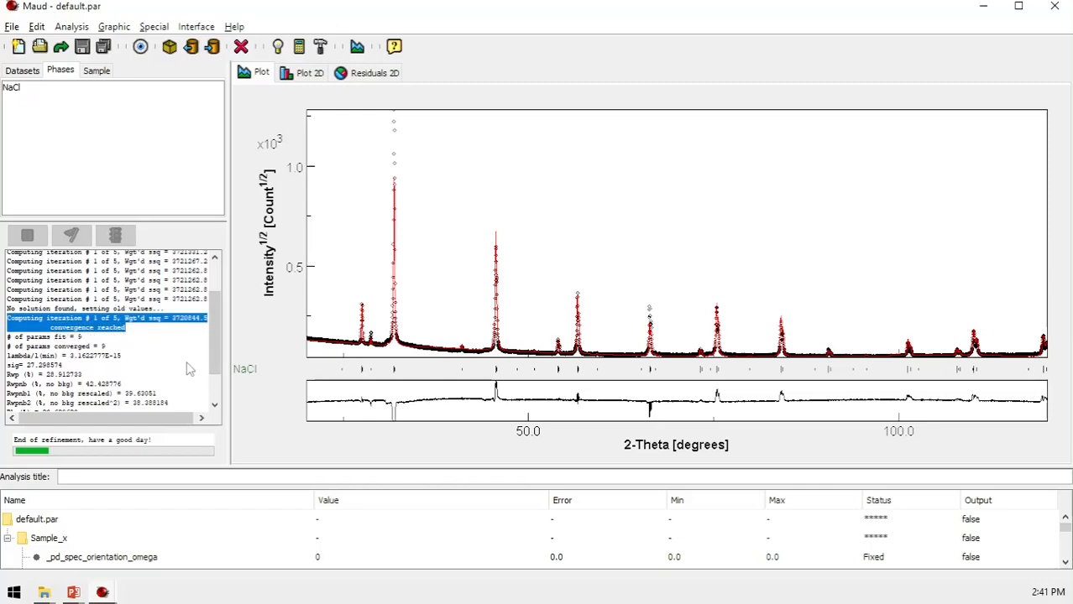
pyautogui.scroll(-2, 215, 353)
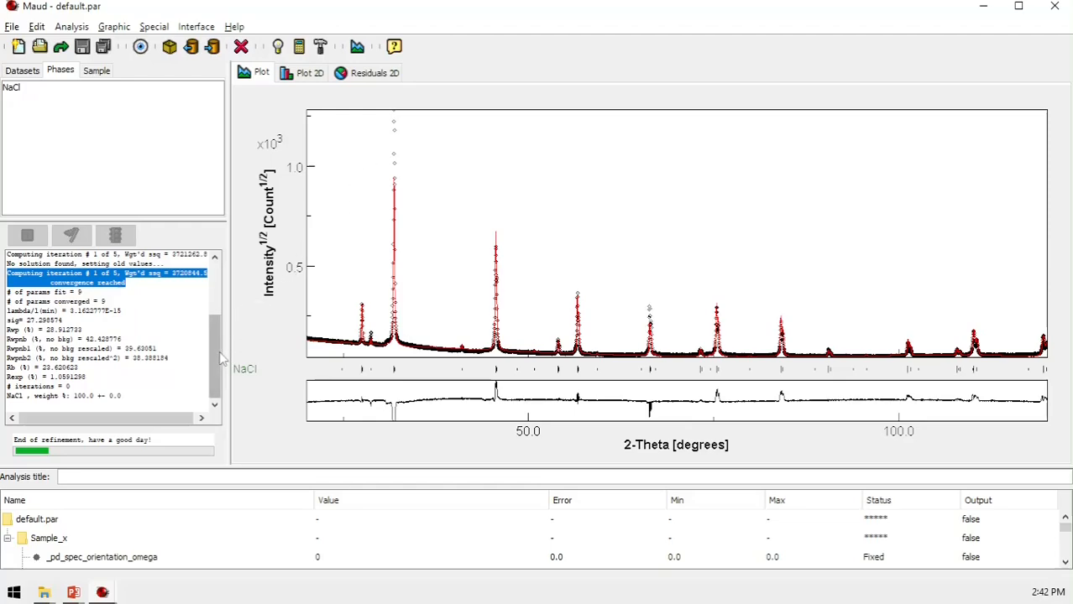
pyautogui.moveTo(217, 352); pyautogui.dragTo(225, 321)
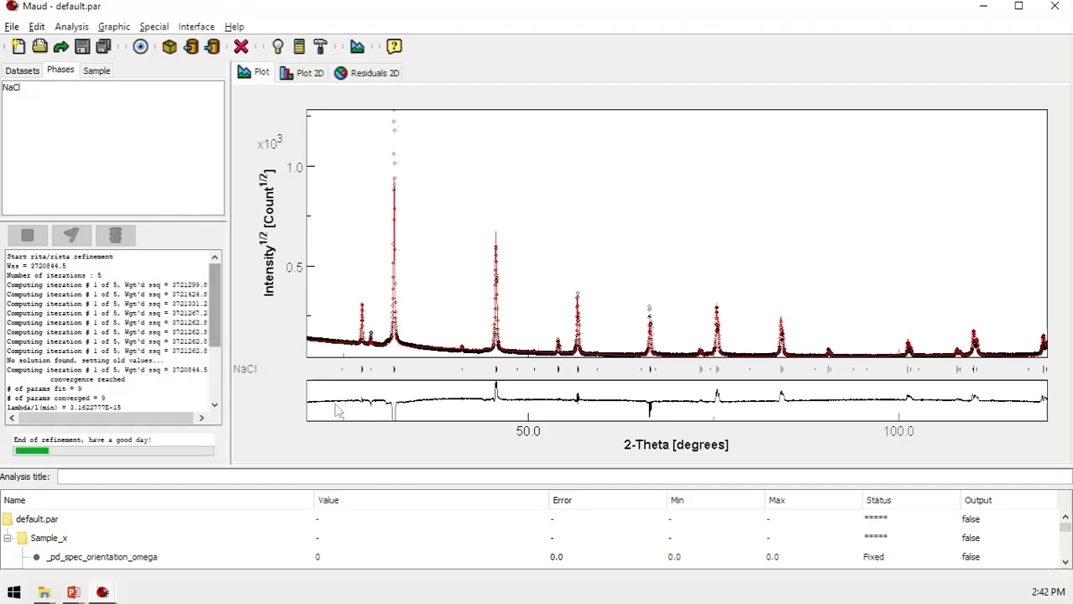
# Look up the refined cell length and crystallite size of the NaCl phase in an enlarged parameter table
pyautogui.moveTo(397, 466); pyautogui.dragTo(435, 316)
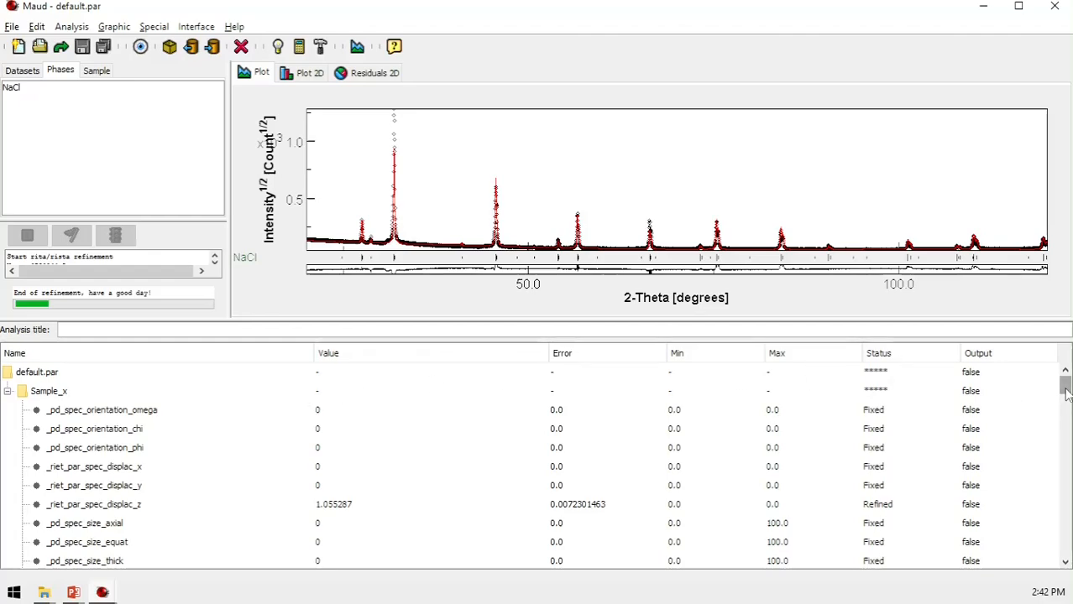
pyautogui.moveTo(1066, 395); pyautogui.dragTo(1066, 427)
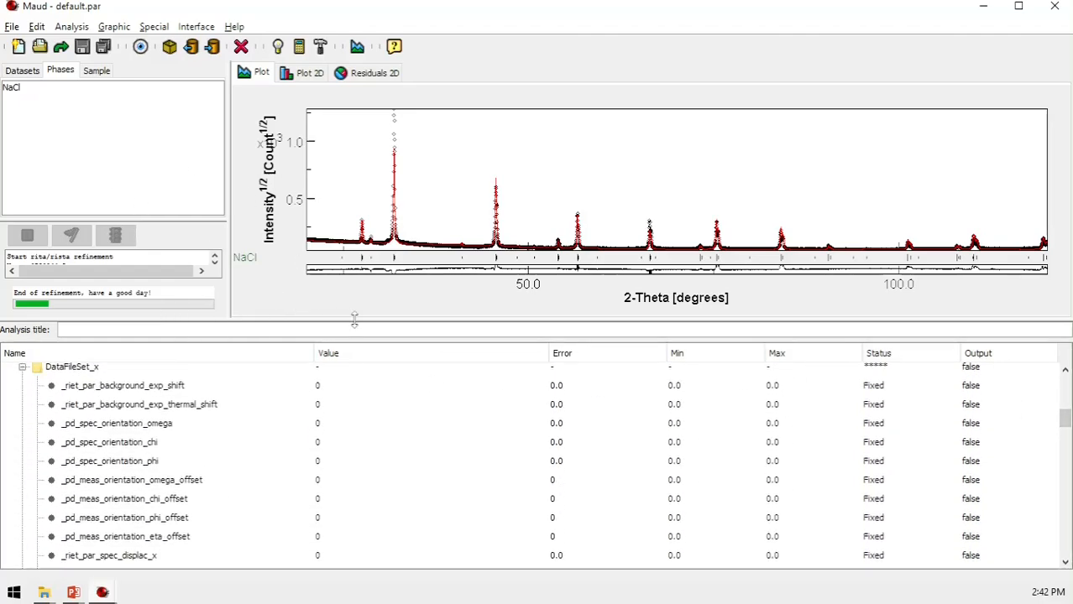
pyautogui.moveTo(354, 320); pyautogui.dragTo(354, 427)
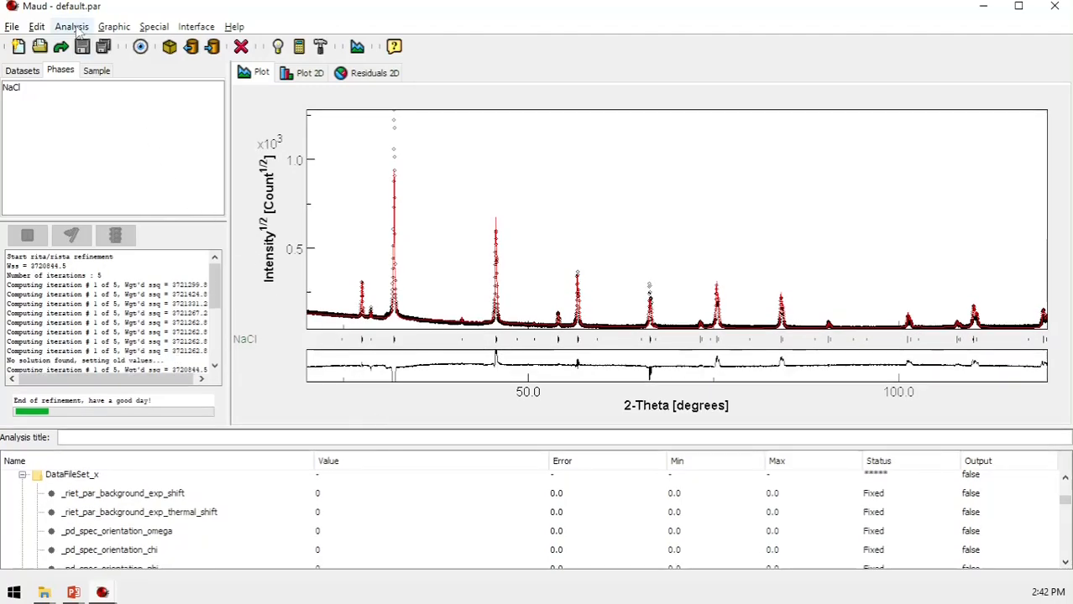
pyautogui.click(71, 27)
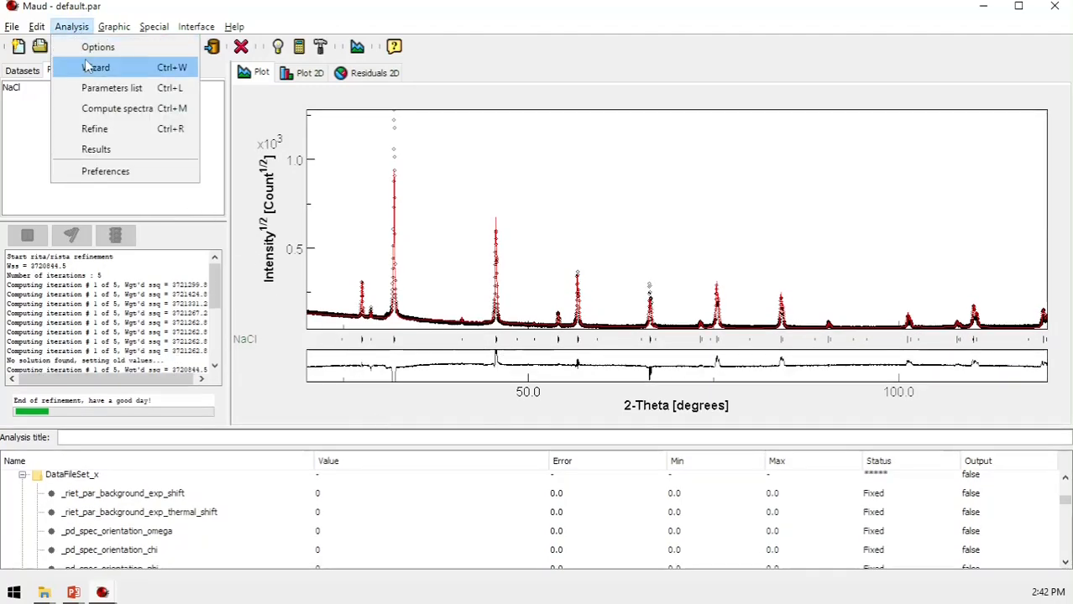
pyautogui.click(115, 94)
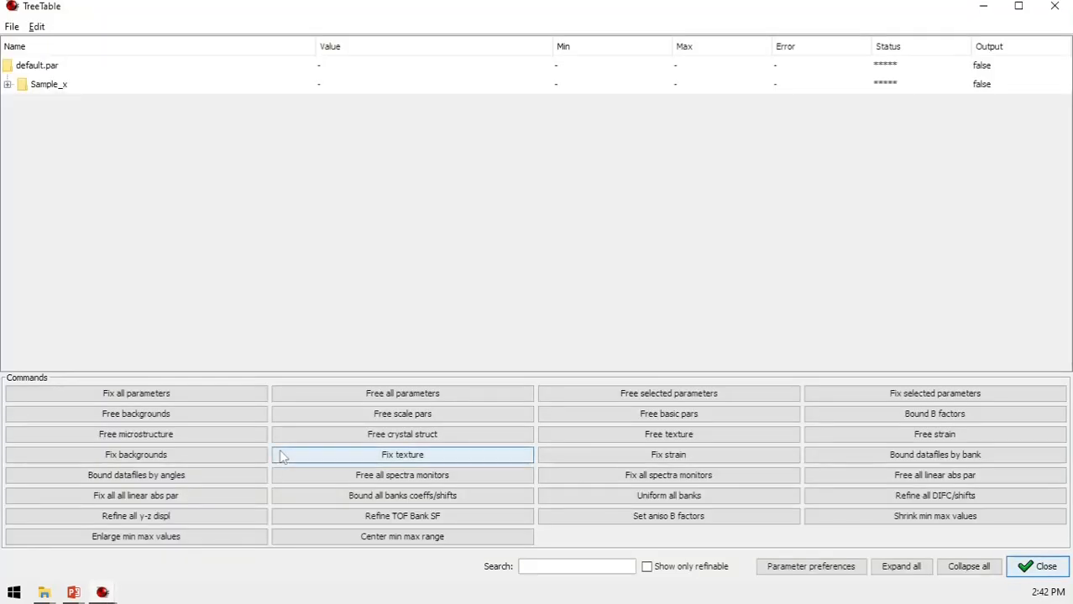
pyautogui.click(901, 568)
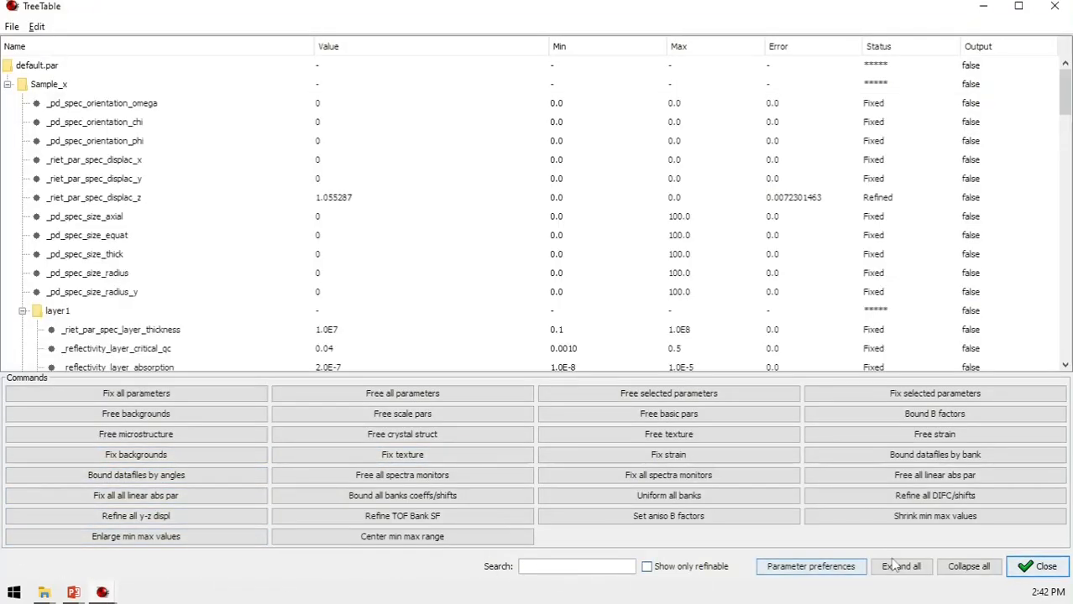
pyautogui.click(1055, 5)
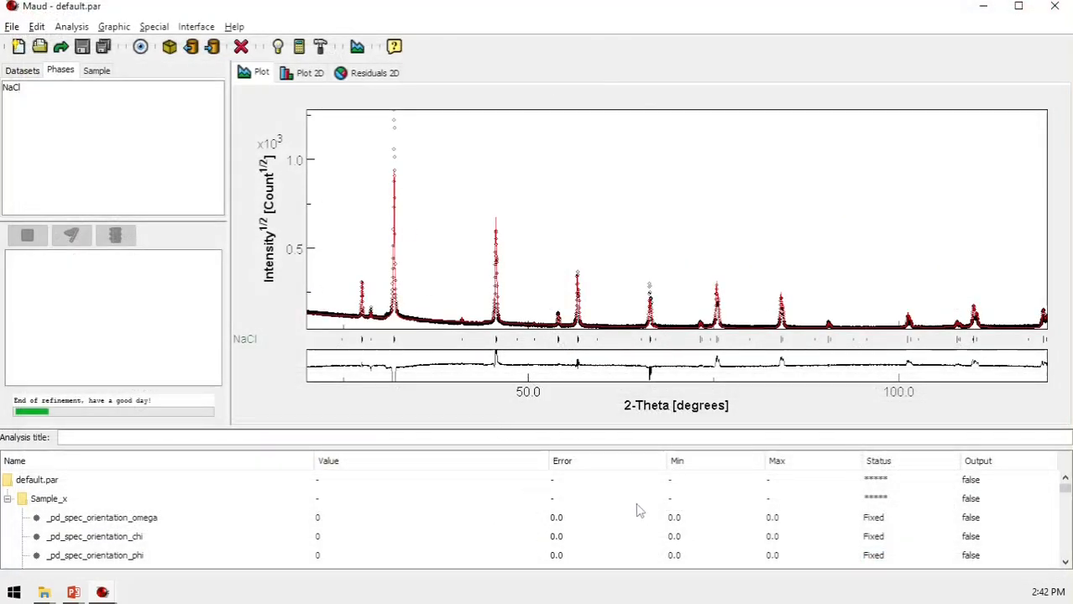
pyautogui.scroll(-15, 595, 535)
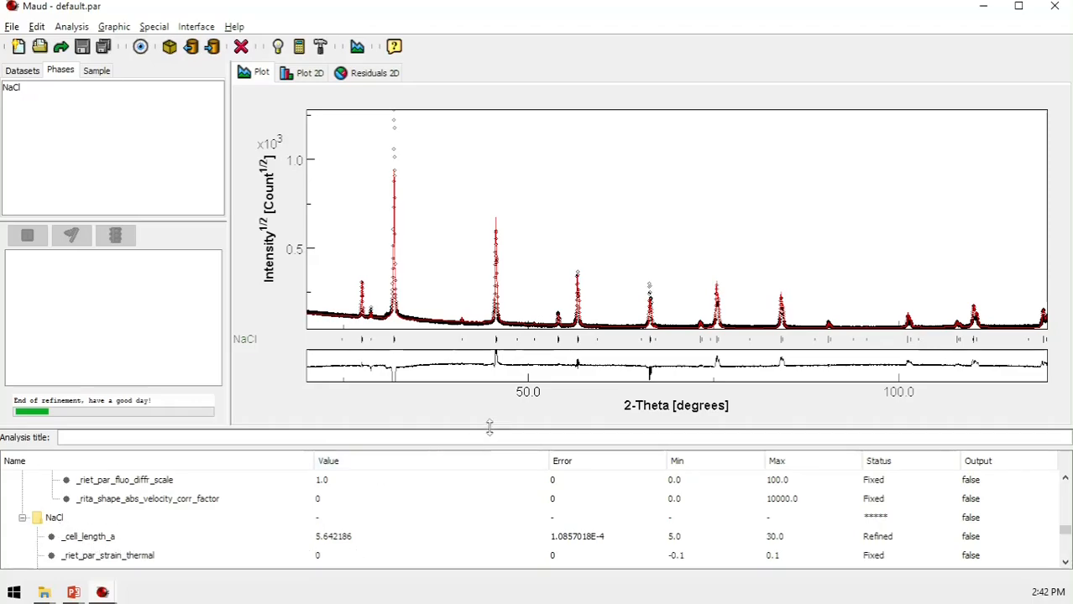
pyautogui.moveTo(489, 427); pyautogui.dragTo(502, 360)
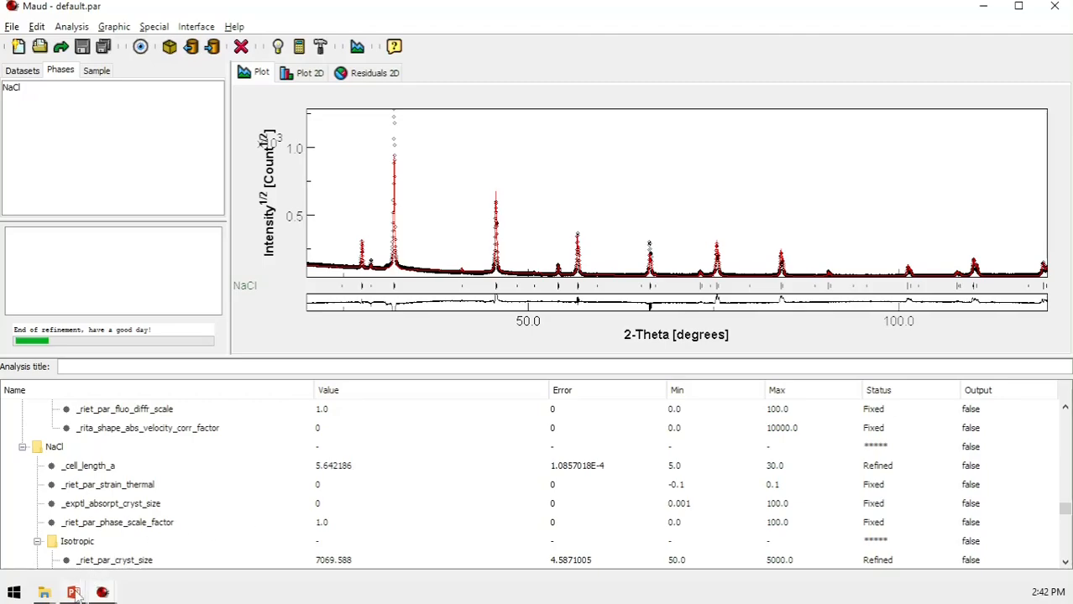
# Open NaCl_96-900-8679.cif from the MAUD-tutorial-NaCl folder in Notepad++ and compare its cell lengths with the refined value
pyautogui.moveTo(45, 593)
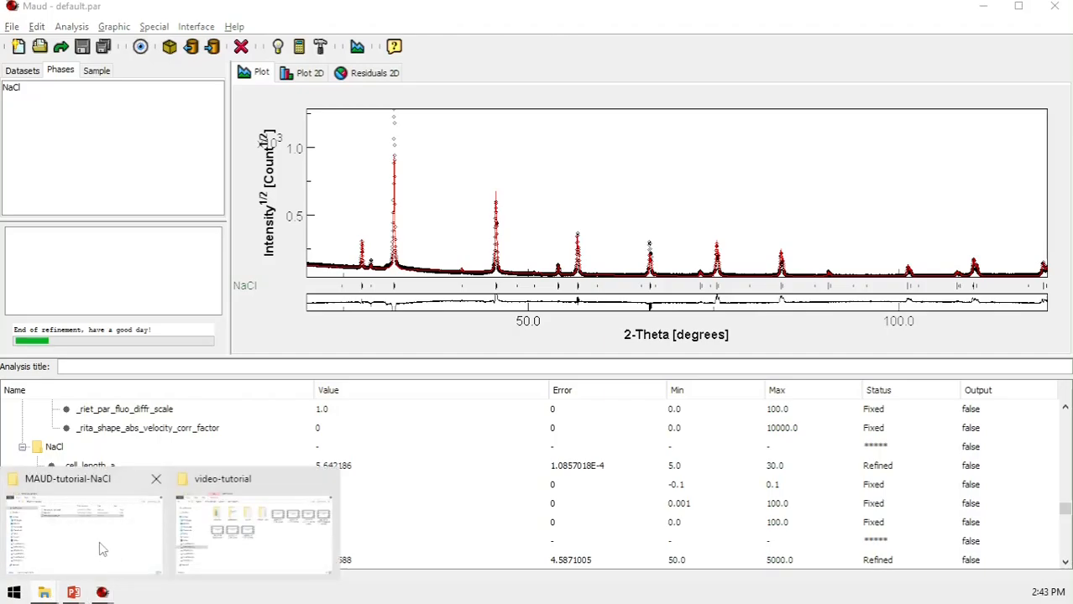
pyautogui.click(101, 549)
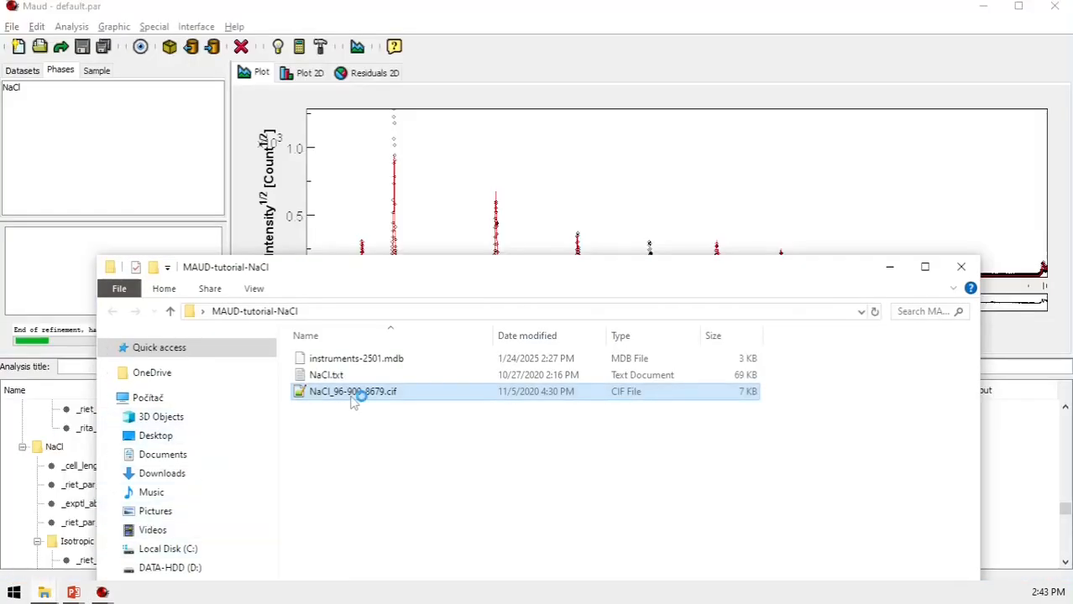
pyautogui.click(890, 267)
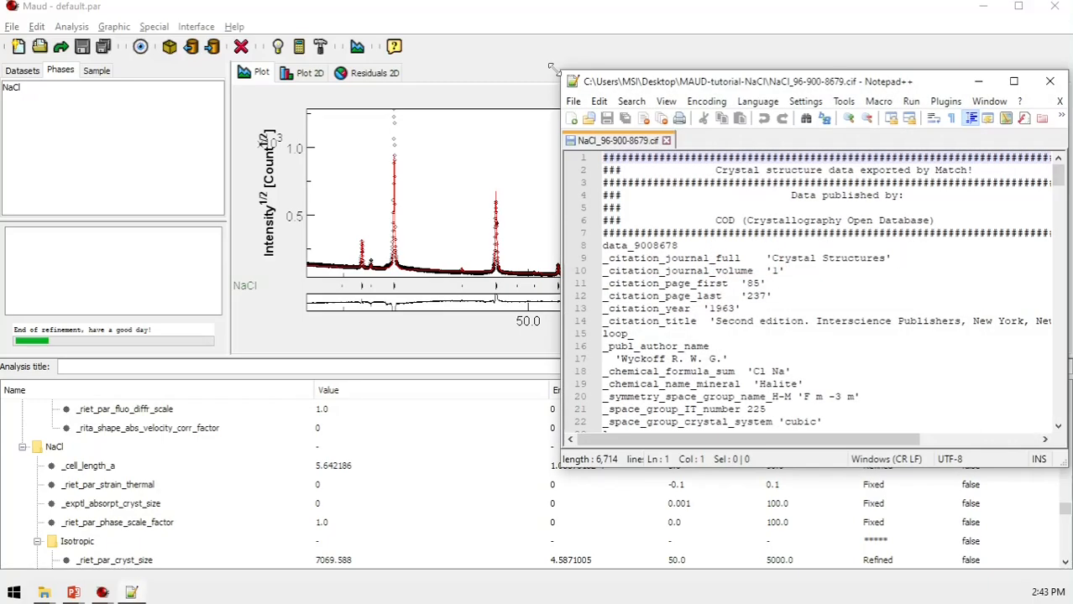
pyautogui.scroll(-20, 745, 283)
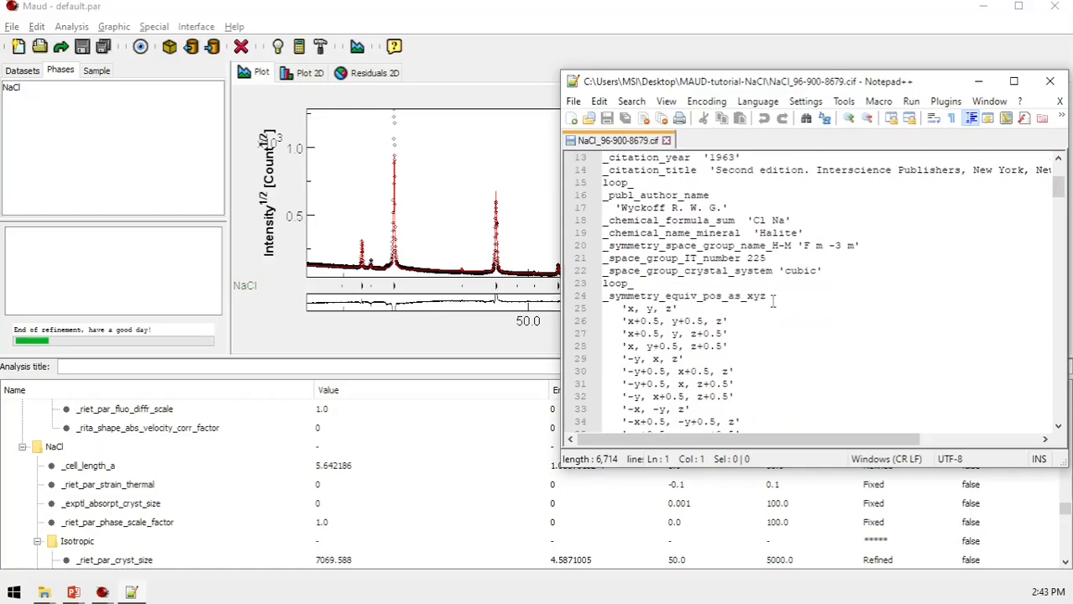
pyautogui.scroll(-20, 777, 286)
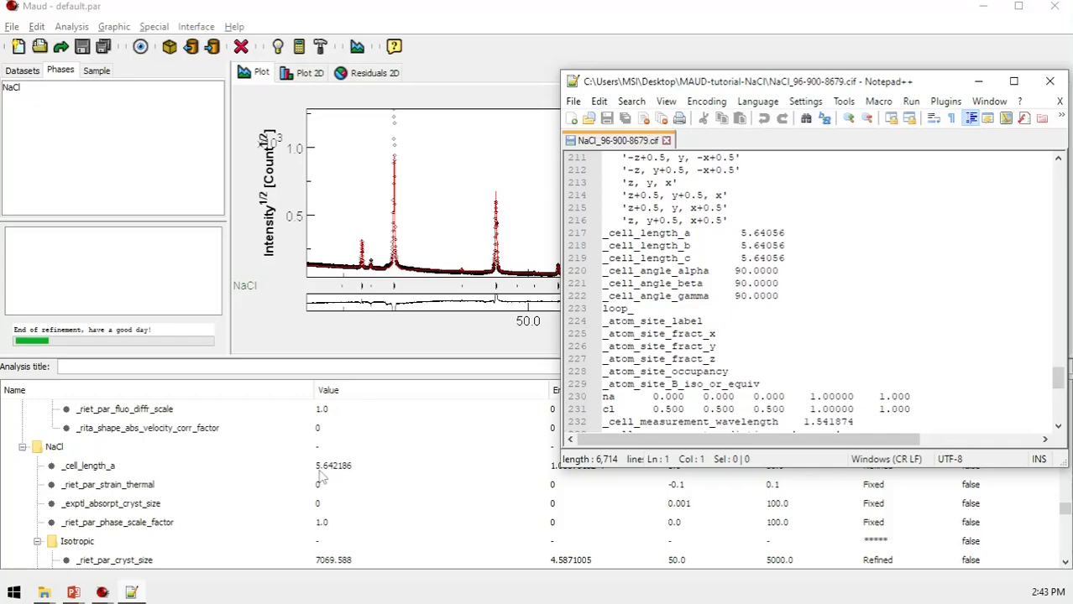
# Return to MAUD and examine the crystallite size and microstrain of the NaCl phase's isotropic model
pyautogui.click(317, 351)
pyautogui.scroll(-1, 378, 420)
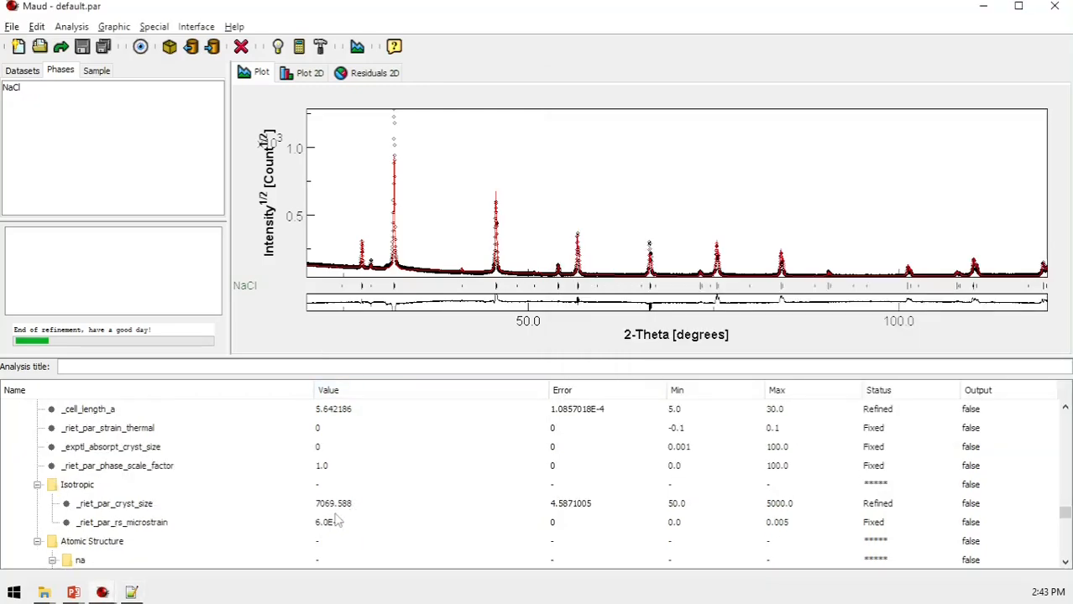
pyautogui.scroll(1, 344, 508)
pyautogui.scroll(-1, 343, 509)
# Save the analysis under the new name NaCl-250124.par in the MAUD-tutorial-NaCl folder on the Desktop
pyautogui.click(11, 26)
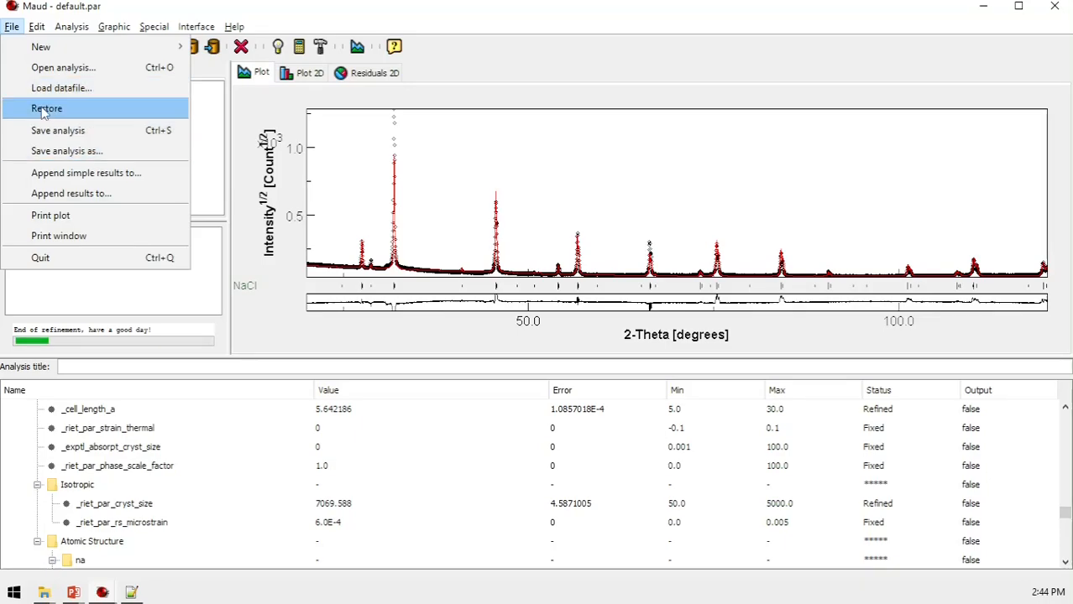
pyautogui.click(74, 153)
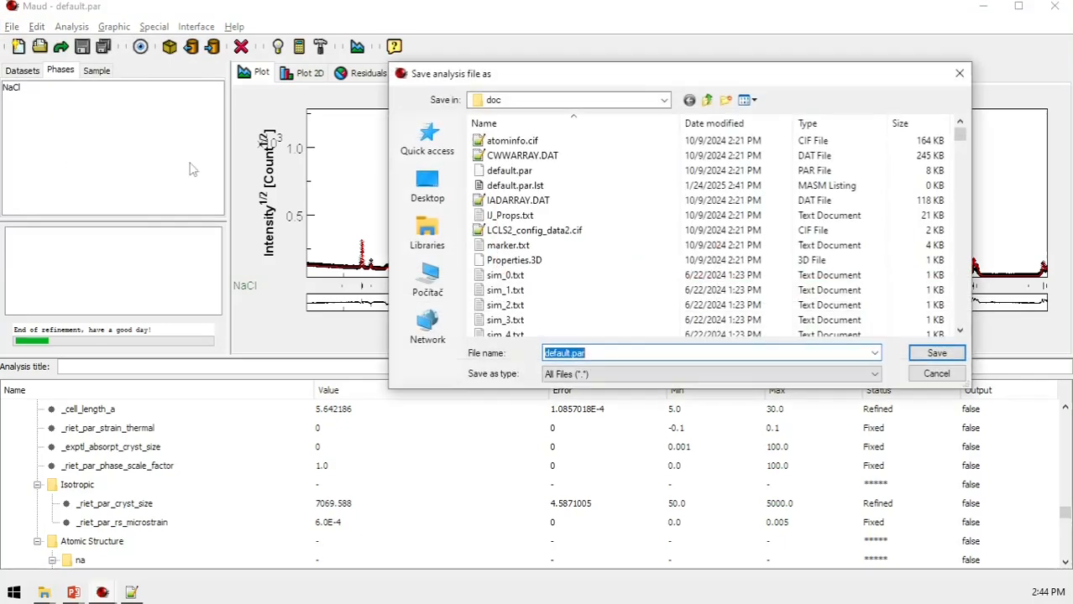
pyautogui.click(428, 187)
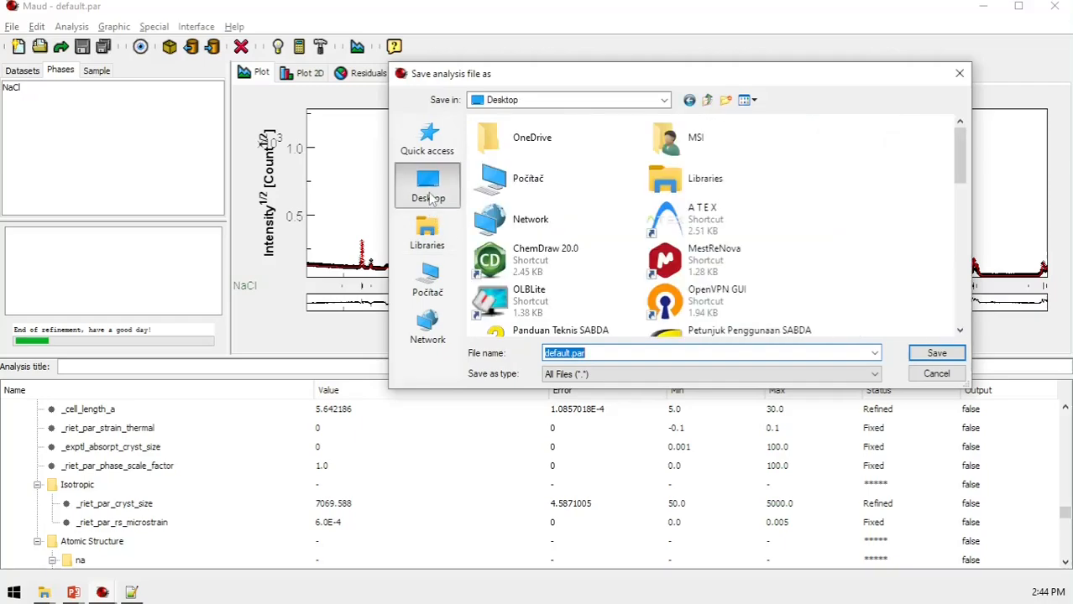
pyautogui.scroll(-2, 696, 243)
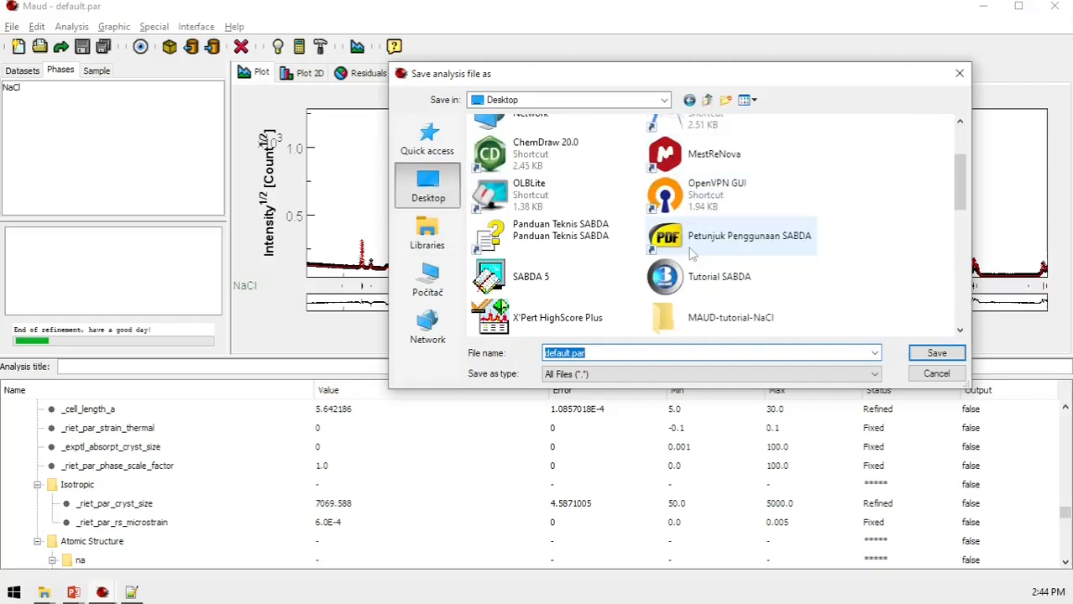
pyautogui.doubleClick(711, 314)
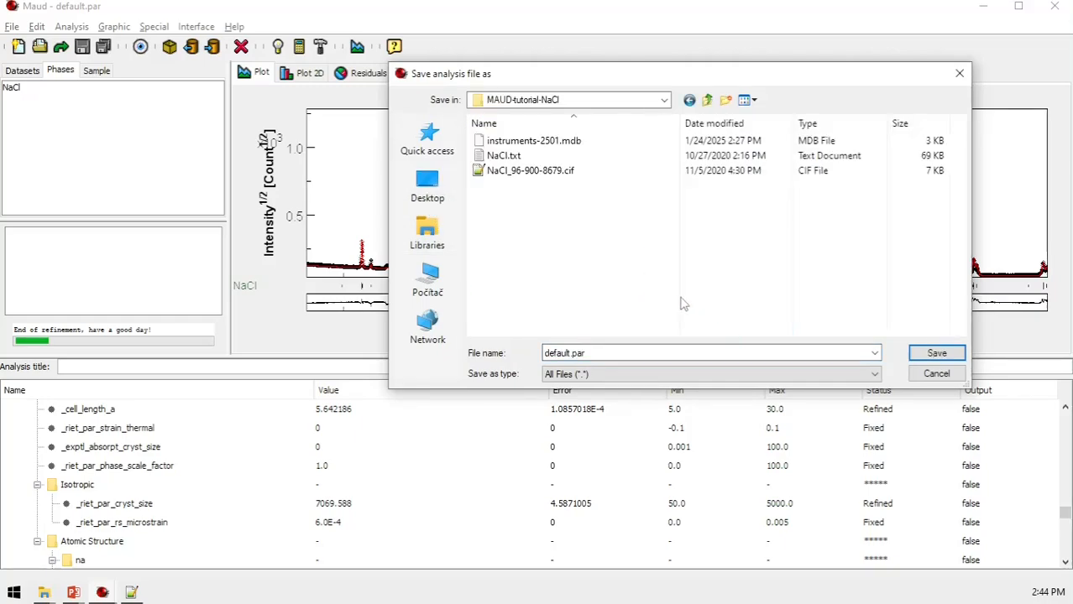
pyautogui.doubleClick(589, 352)
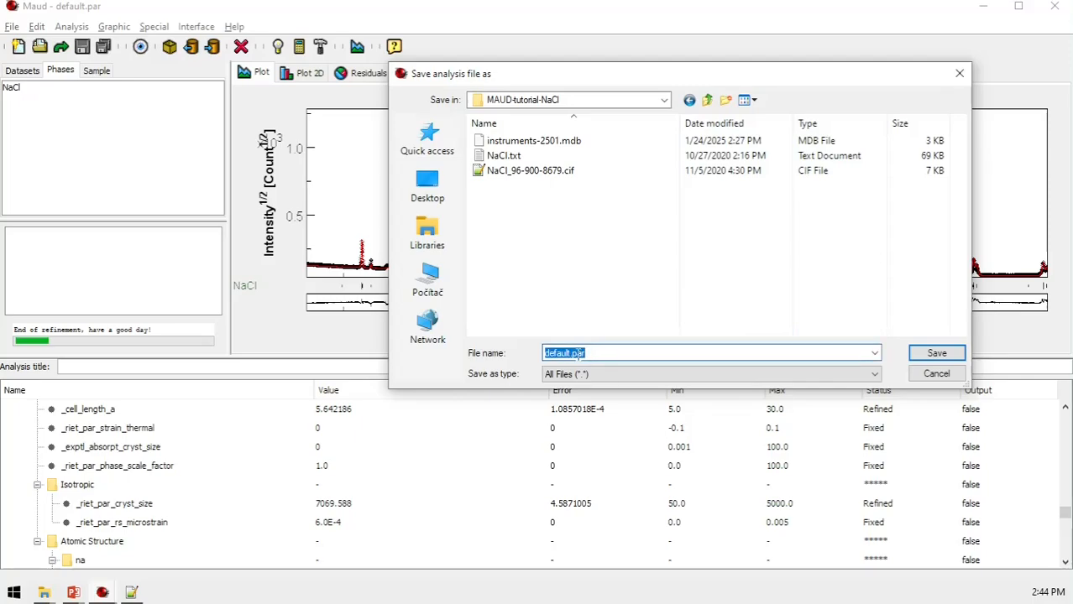
pyautogui.click(572, 353)
pyautogui.doubleClick(571, 353)
pyautogui.write('NaCl-250124')
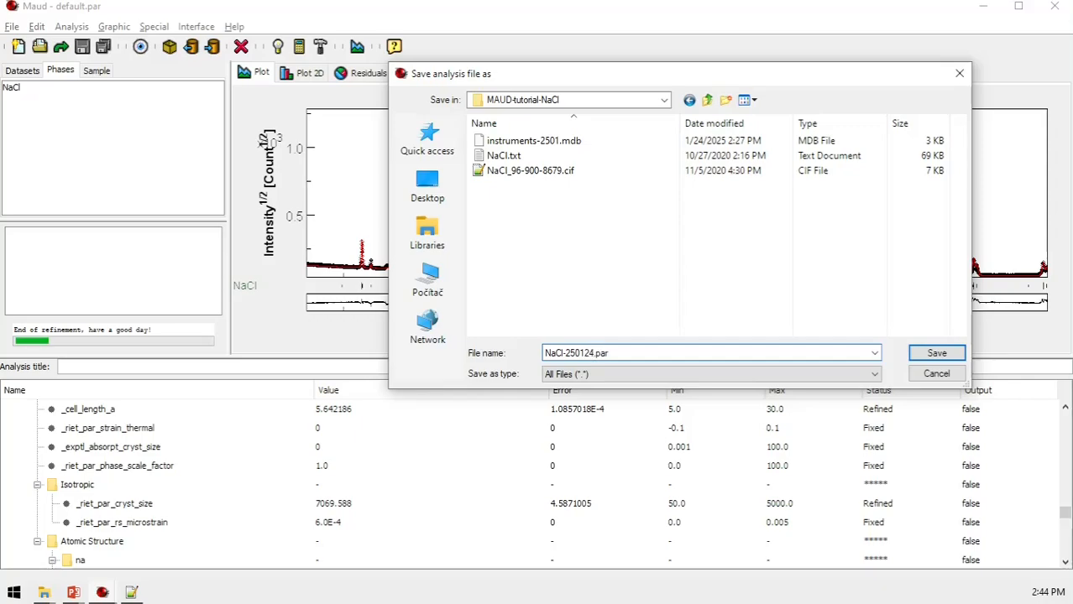
pyautogui.click(935, 353)
# Review the NaCl phase's atomic structure parameters, cell length and crystallite size in the parameter table
pyautogui.scroll(-1, 460, 436)
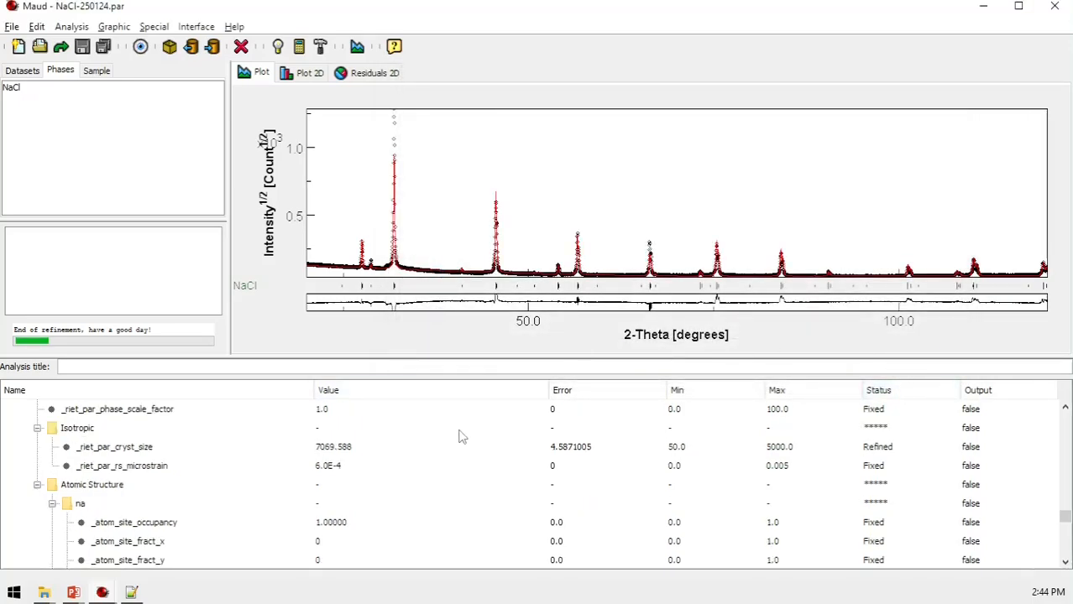
pyautogui.scroll(-3, 460, 437)
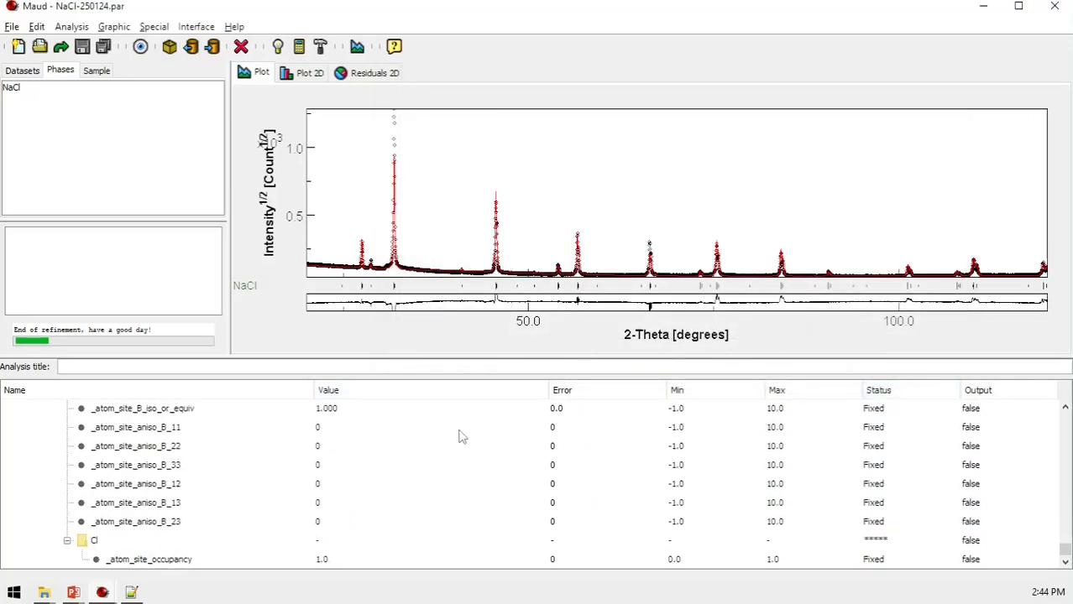
pyautogui.scroll(4, 460, 437)
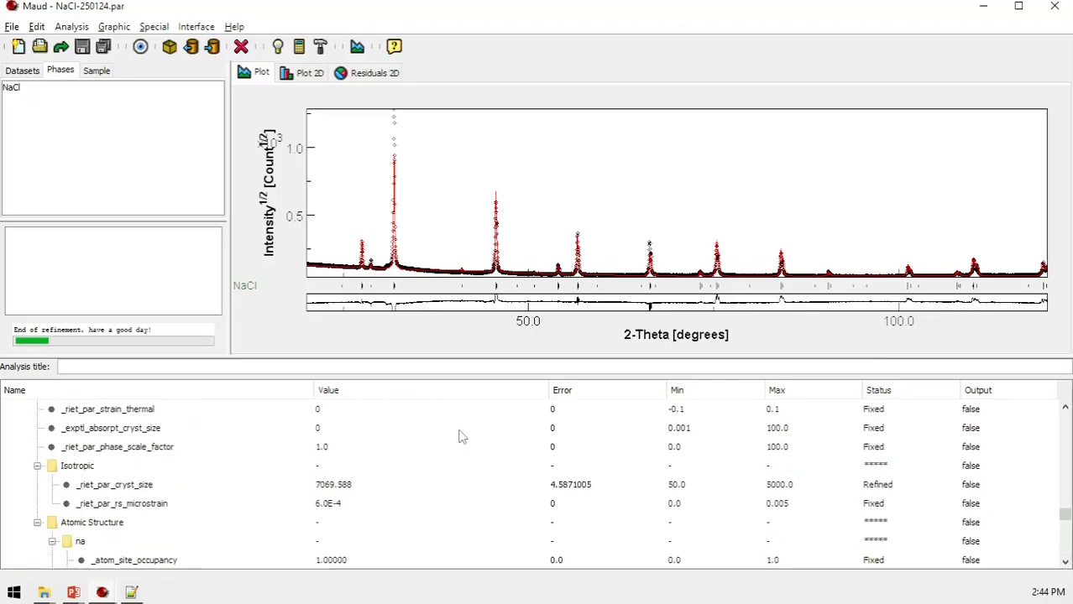
pyautogui.scroll(2, 460, 436)
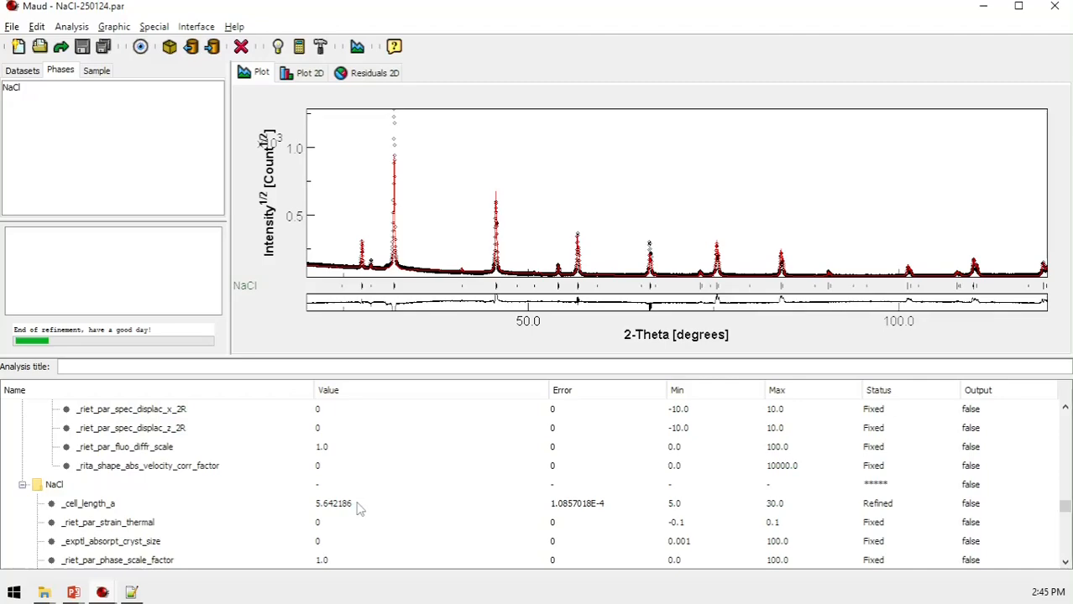
pyautogui.scroll(-2, 357, 511)
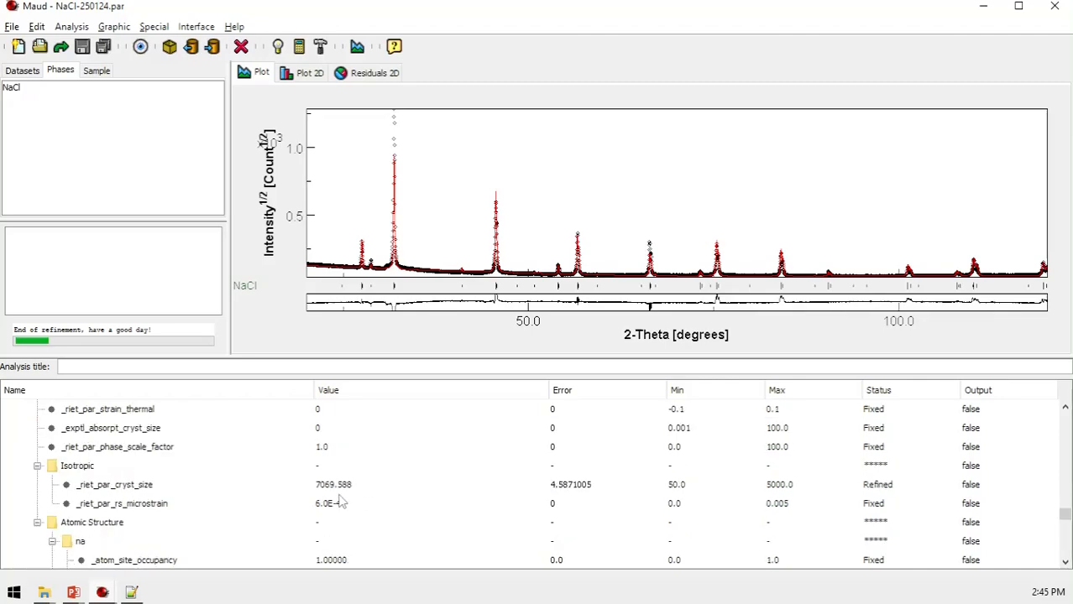